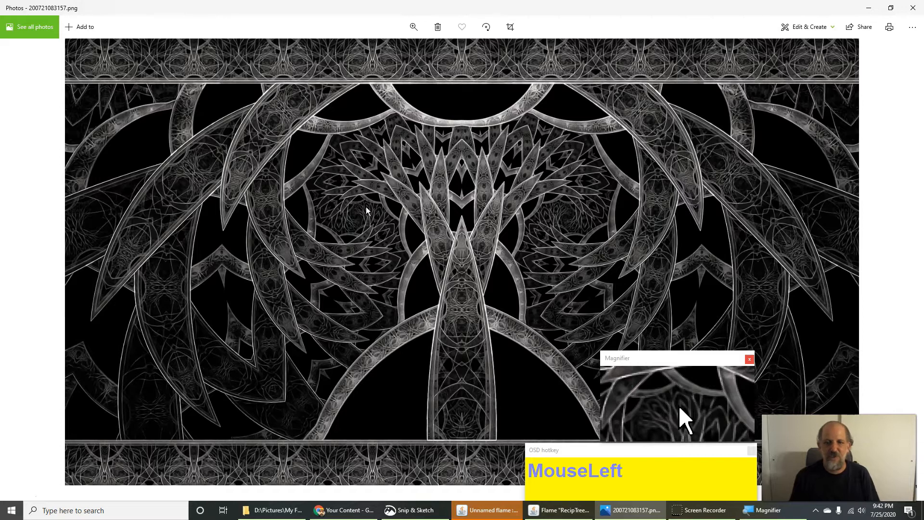
Step: Step back through earlier fractal renders until 200722163922.png, the orange-and-blue wavy pattern, shows
{"action": "key", "text": "Left"}
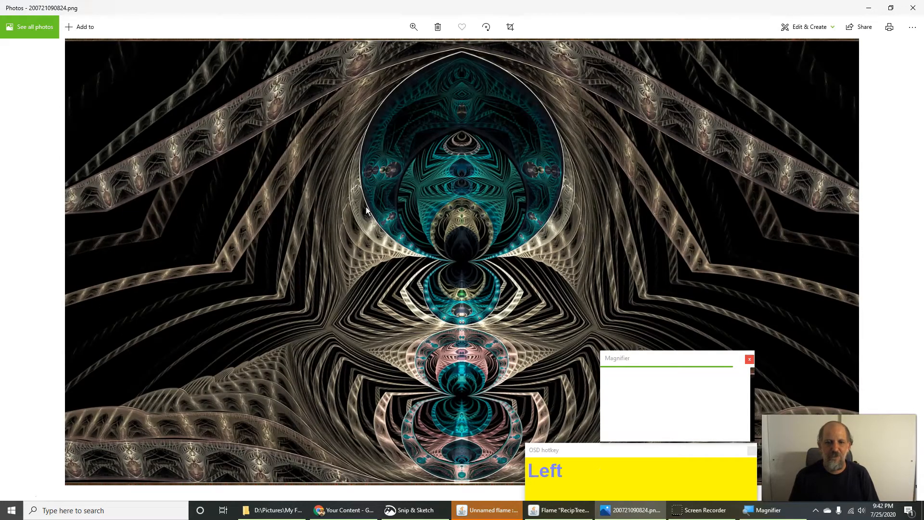
{"action": "key", "text": "Left"}
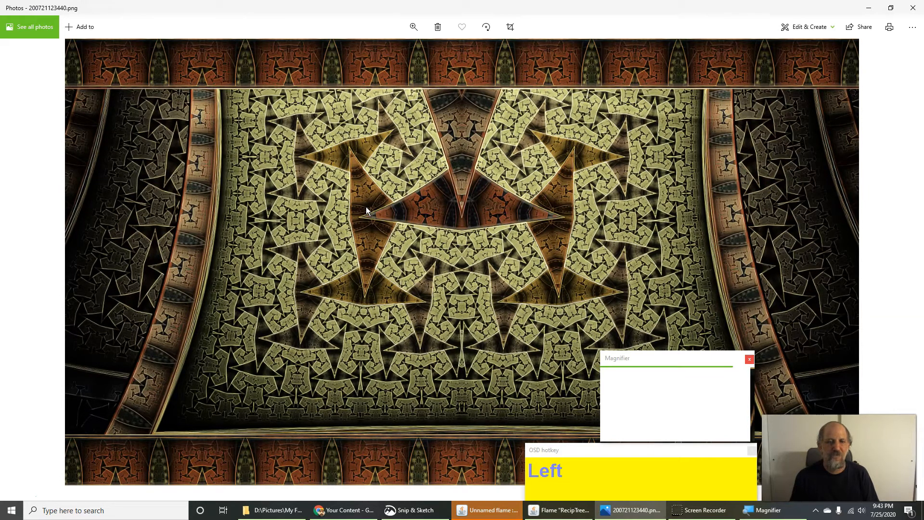
{"action": "key", "text": "Left"}
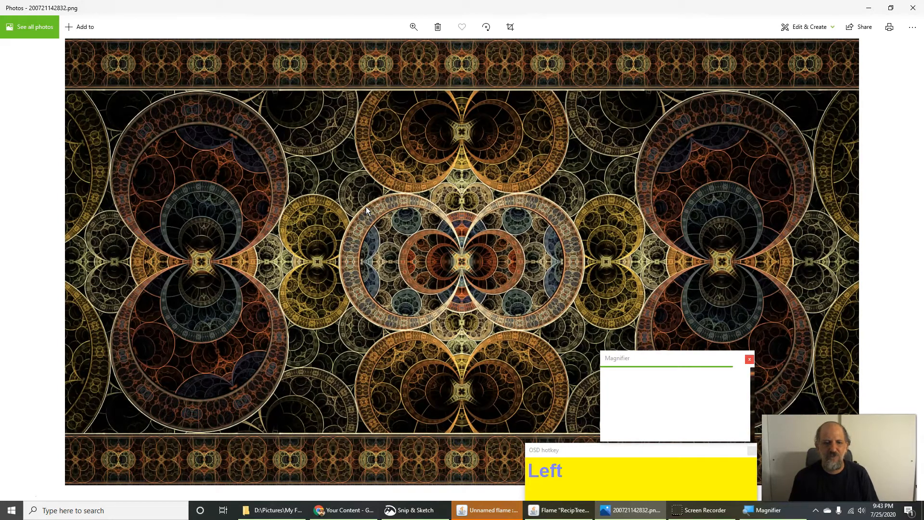
{"action": "key", "text": "Left"}
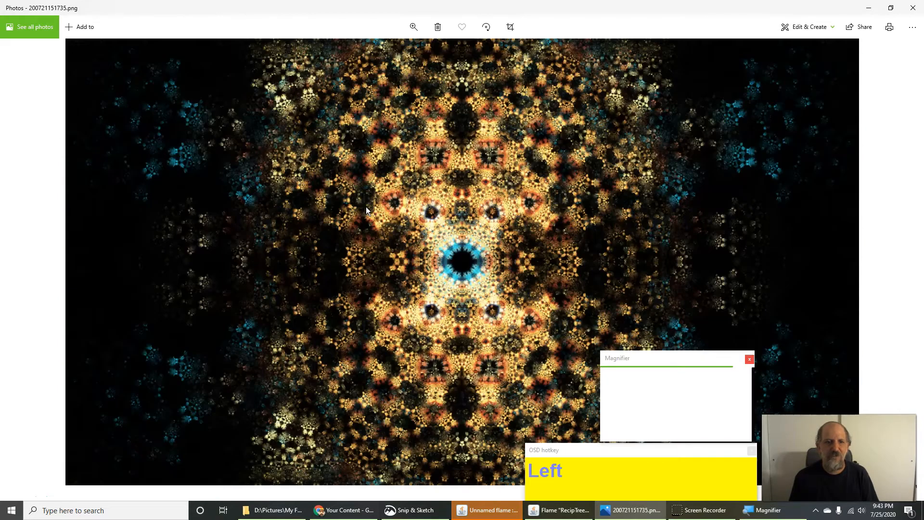
{"action": "key", "text": "Left"}
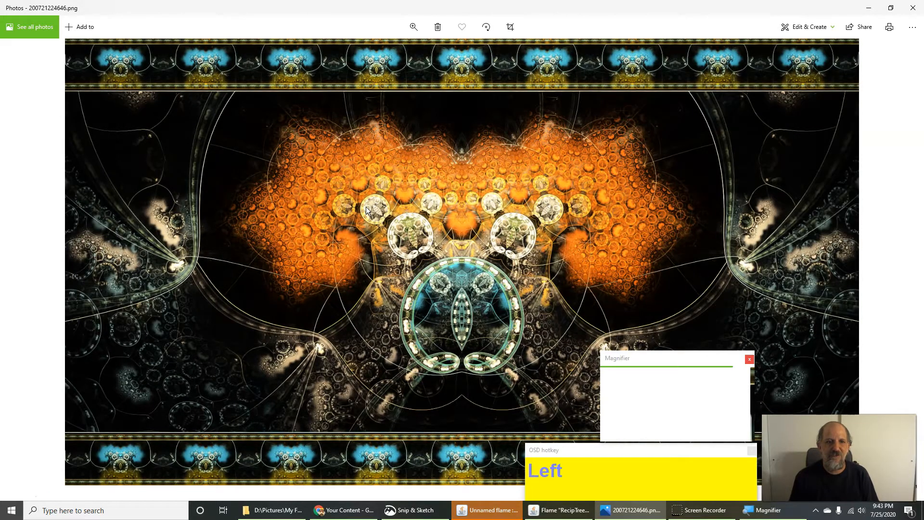
{"action": "key", "text": "Left"}
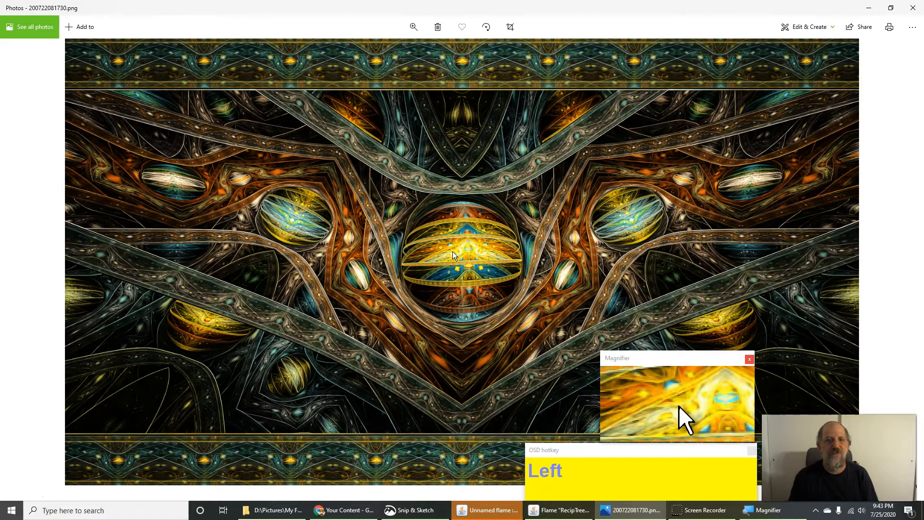
{"action": "key", "text": "Left"}
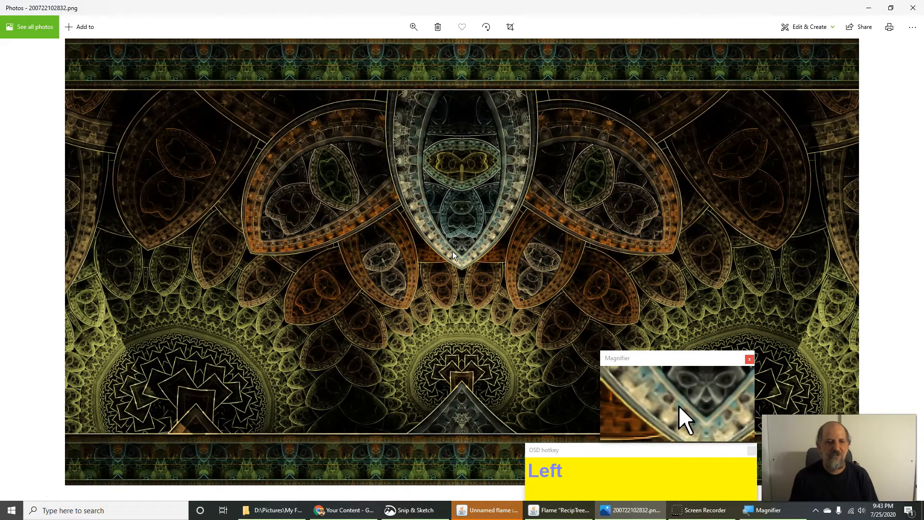
{"action": "key", "text": "Left"}
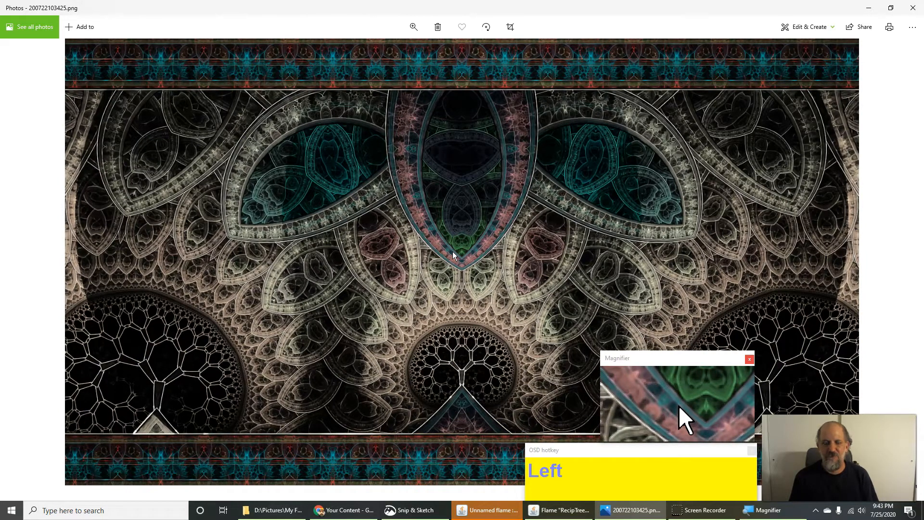
{"action": "key", "text": "Left"}
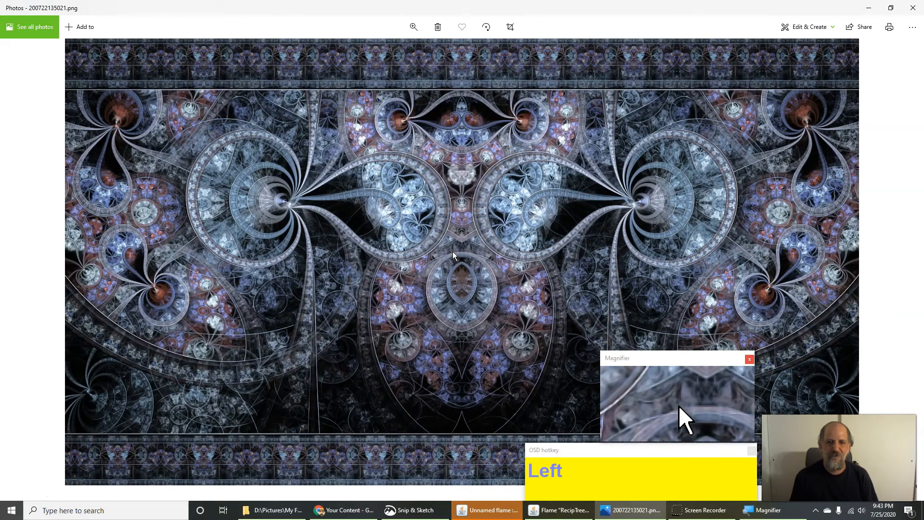
{"action": "key", "text": "Left"}
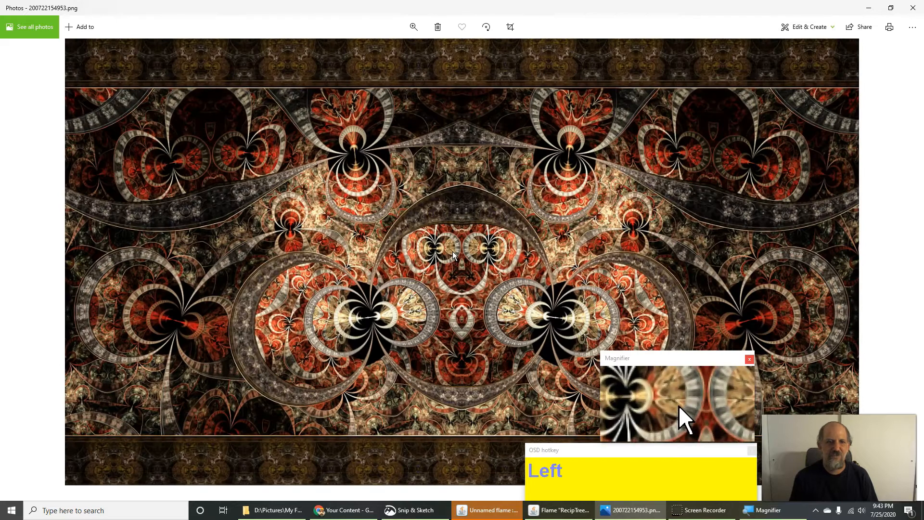
{"action": "key", "text": "Left"}
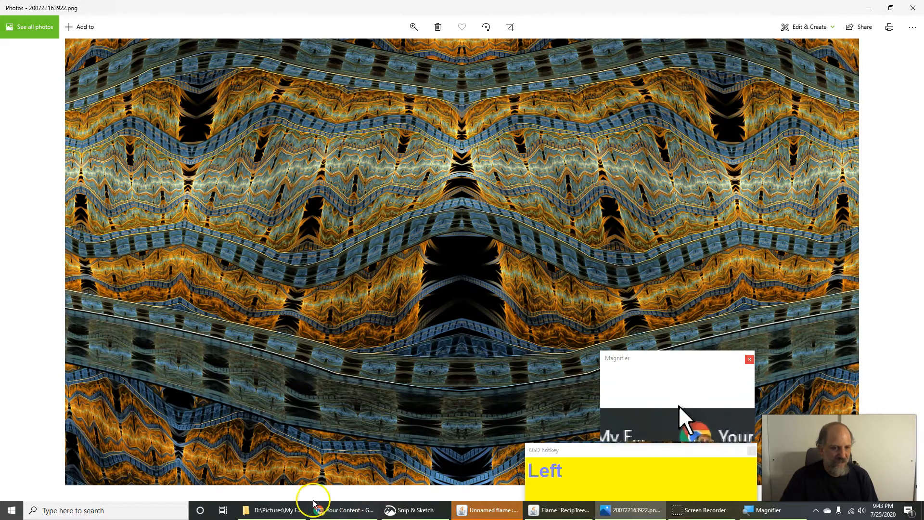
Step: Open 200724171954.png from the 7July folder and view it maximized in Photos
{"action": "left_click", "coordinate": [270, 510]}
{"action": "scroll", "coordinate": [488, 144], "scroll_direction": "up", "scroll_amount": 3}
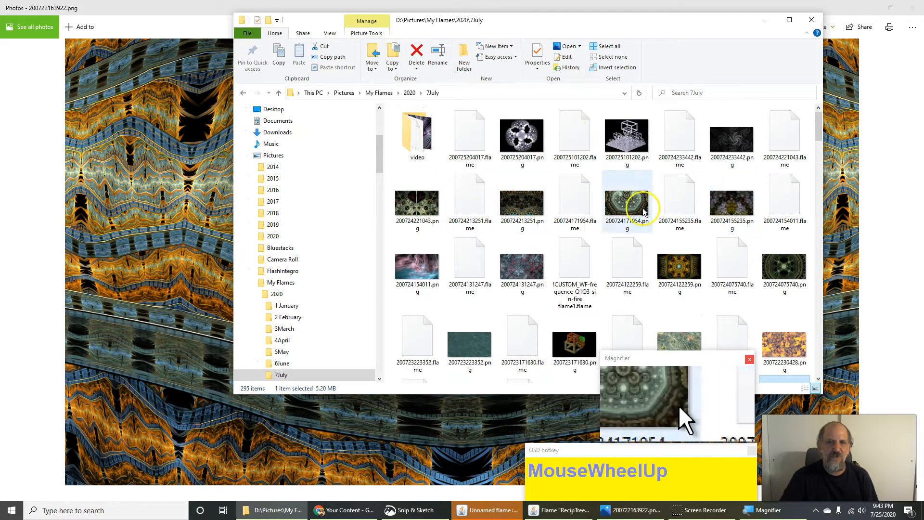
{"action": "left_click", "coordinate": [622, 207]}
{"action": "double_click", "coordinate": [621, 208]}
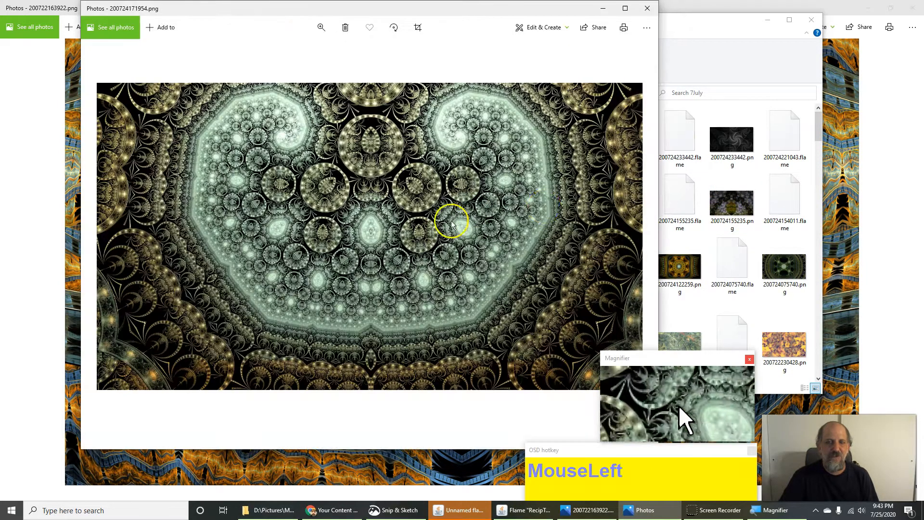
{"action": "left_click", "coordinate": [625, 9]}
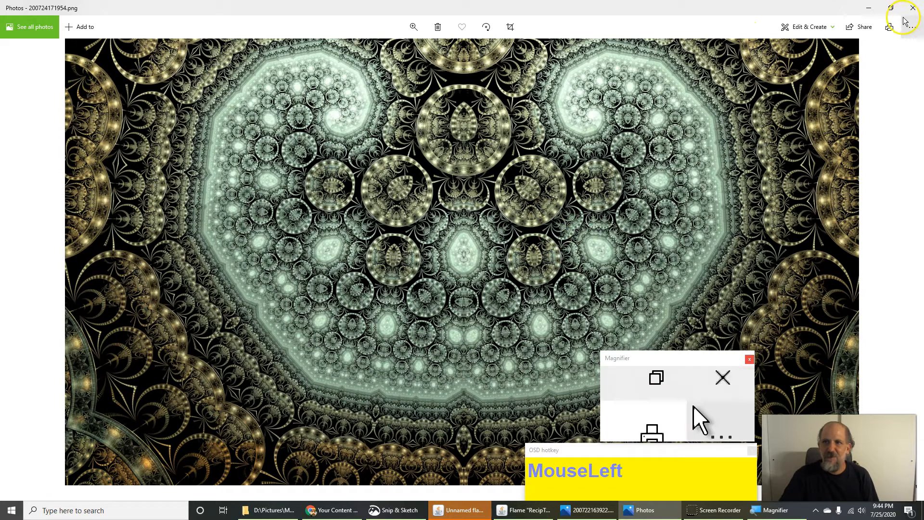
Step: Close both Photos windows and return to JWildfire
{"action": "left_click", "coordinate": [916, 7]}
{"action": "left_click", "coordinate": [917, 8]}
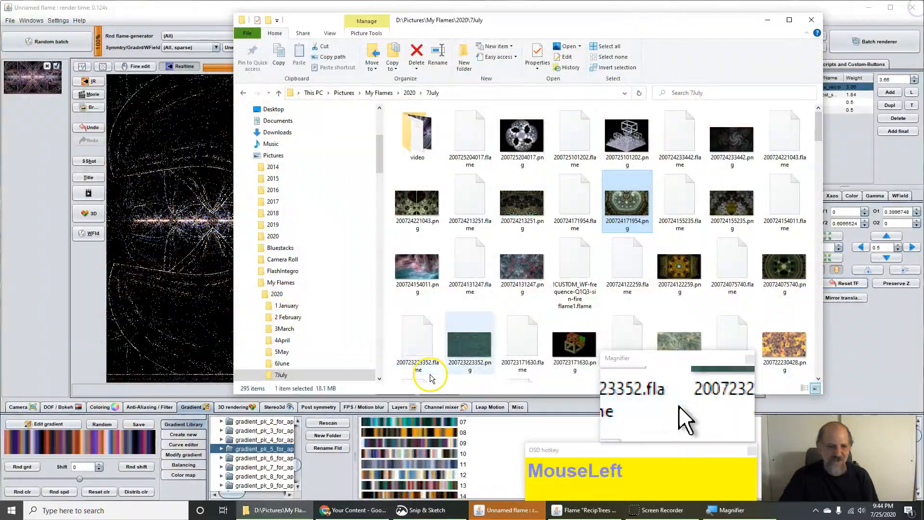
{"action": "left_click", "coordinate": [16, 226]}
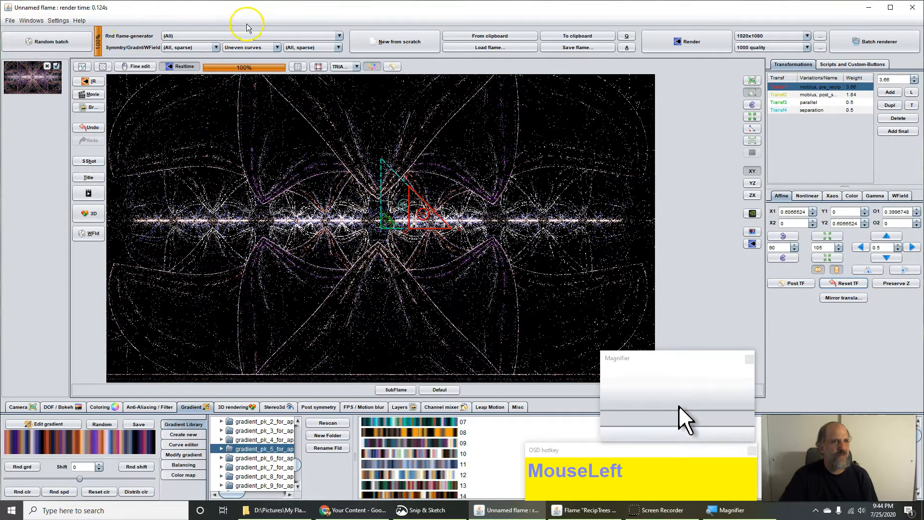
Step: Create a new flame with one transform whose Var 1 variation is mobius
{"action": "left_click", "coordinate": [408, 42]}
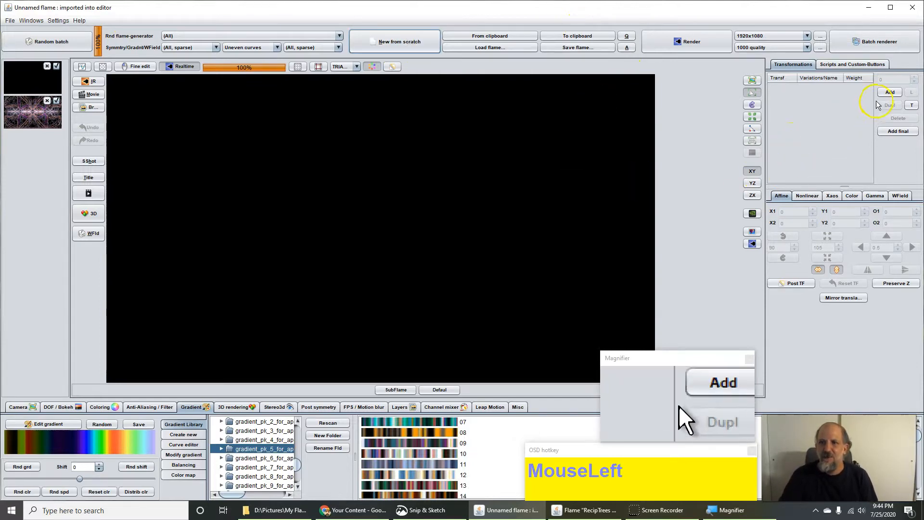
{"action": "left_click", "coordinate": [889, 90]}
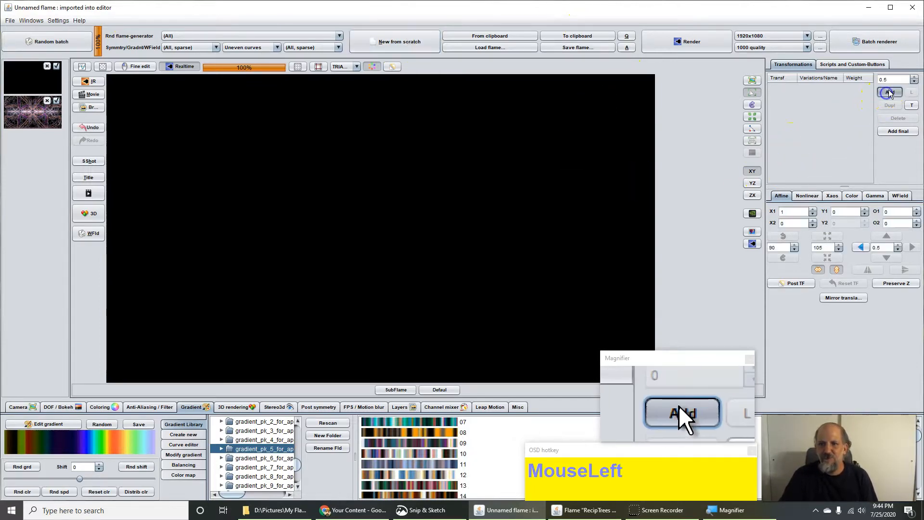
{"action": "left_click", "coordinate": [808, 195]}
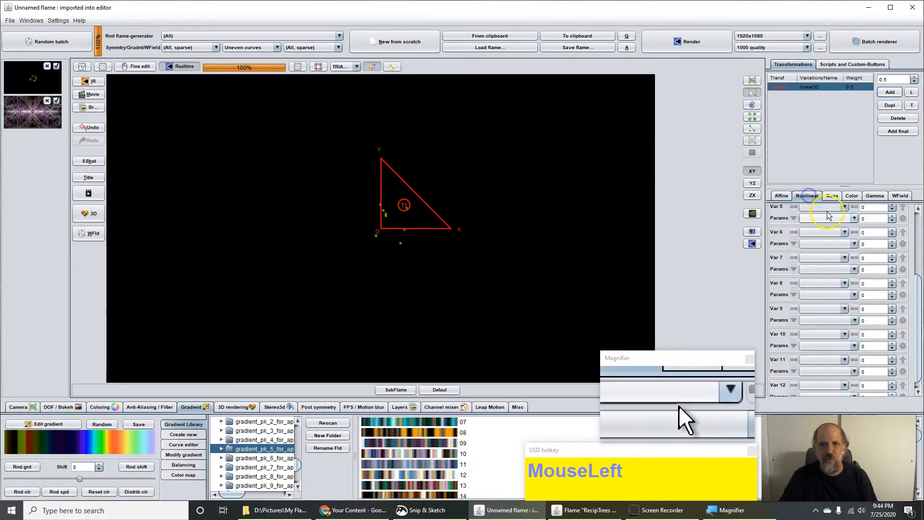
{"action": "left_click", "coordinate": [918, 208]}
{"action": "left_click", "coordinate": [823, 211]}
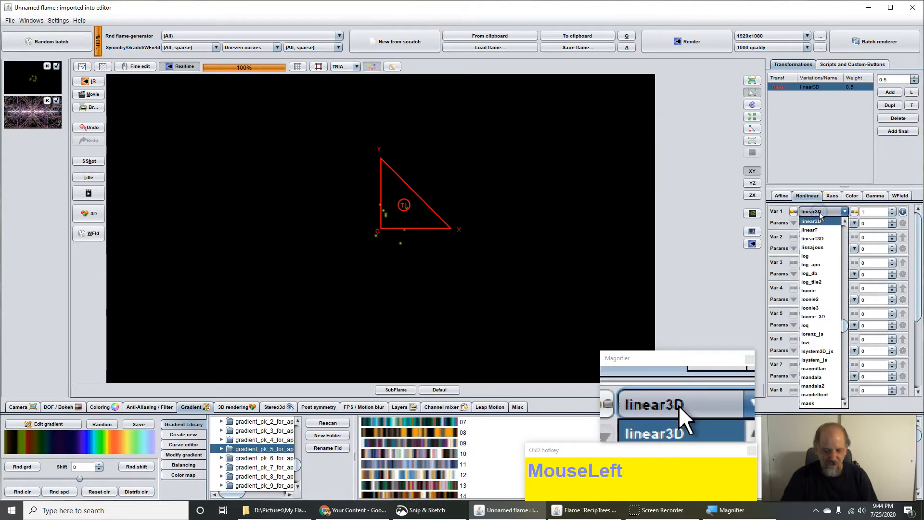
{"action": "key", "text": "m"}
{"action": "key", "text": "o"}
{"action": "key", "text": "b"}
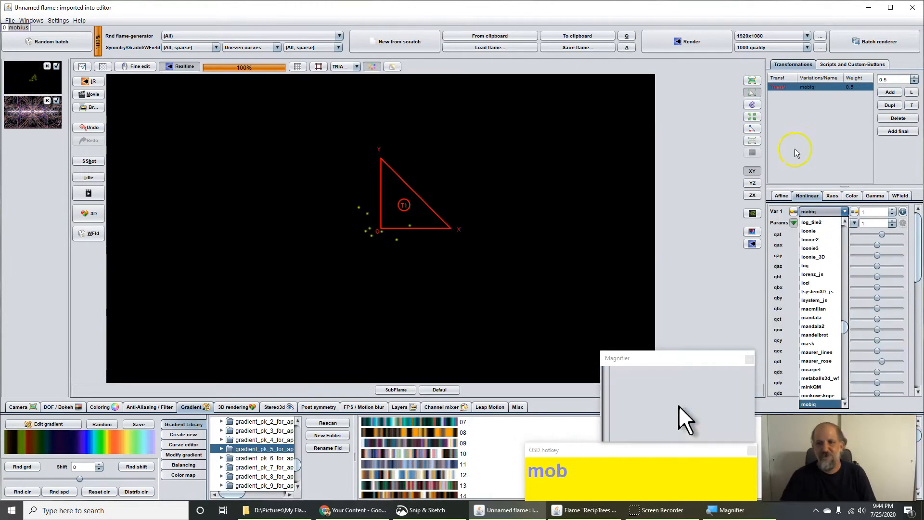
{"action": "scroll", "coordinate": [824, 402], "scroll_direction": "down", "scroll_amount": 2}
{"action": "scroll", "coordinate": [827, 390], "scroll_direction": "down", "scroll_amount": 2}
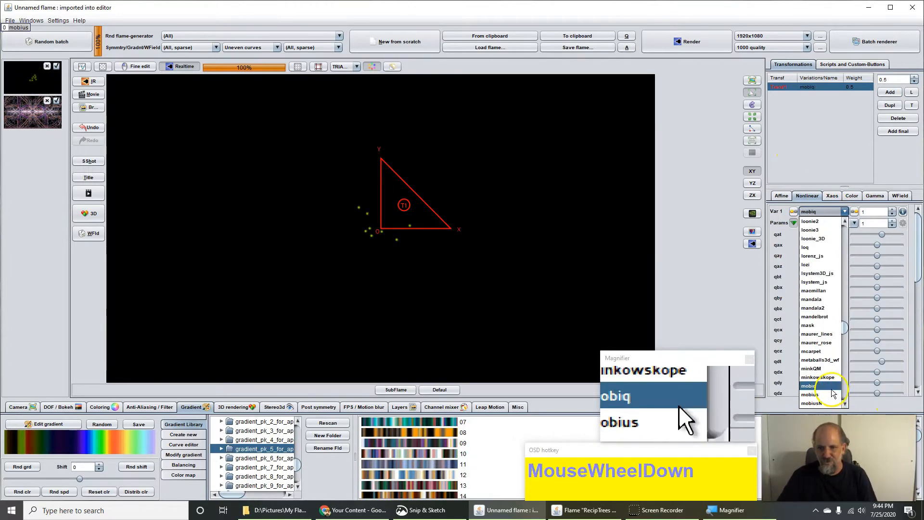
{"action": "left_click", "coordinate": [826, 395]}
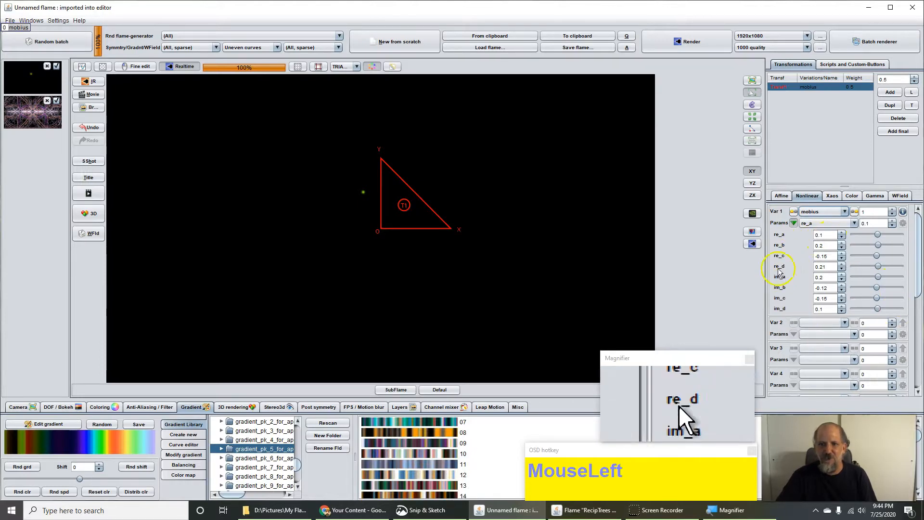
Step: Set the mobius re_a to 1, re_b and re_c to 0, and re_d to 1
{"action": "left_click", "coordinate": [829, 234]}
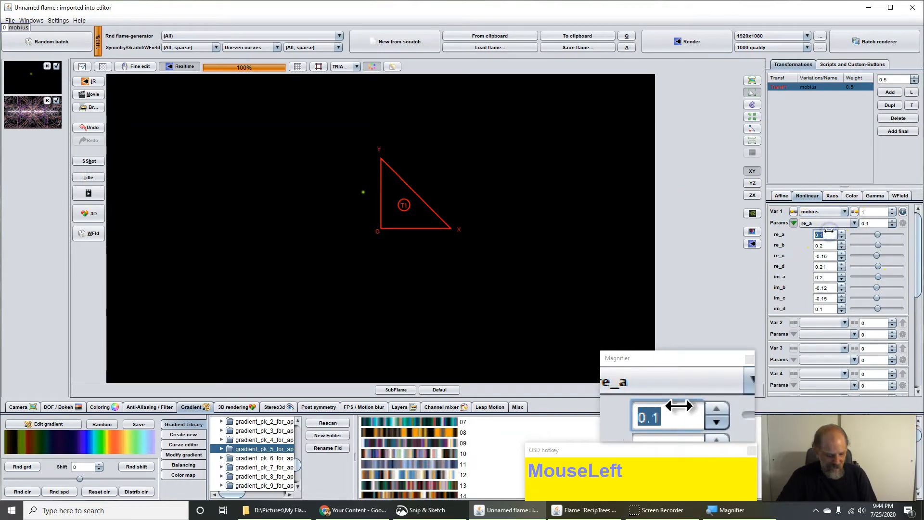
{"action": "type", "text": "1"}
{"action": "left_click", "coordinate": [825, 245]}
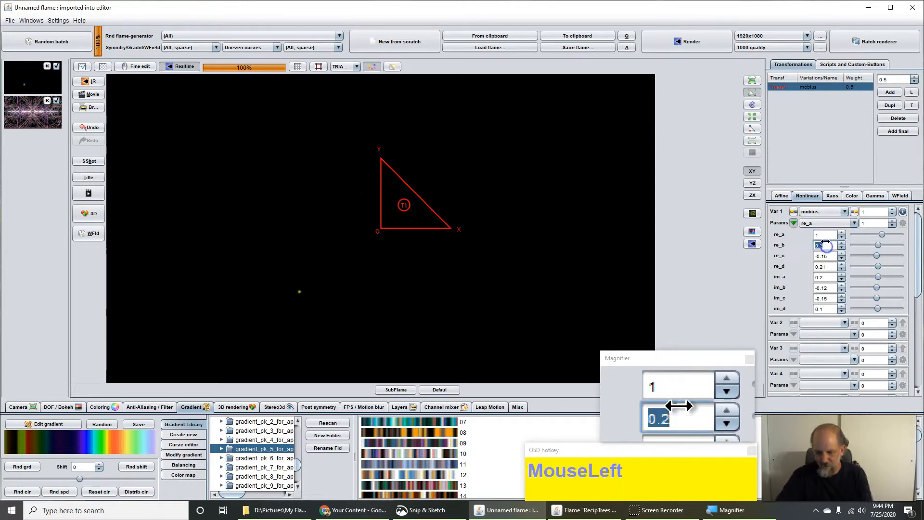
{"action": "type", "text": "0"}
{"action": "left_click", "coordinate": [826, 255]}
{"action": "type", "text": "0"}
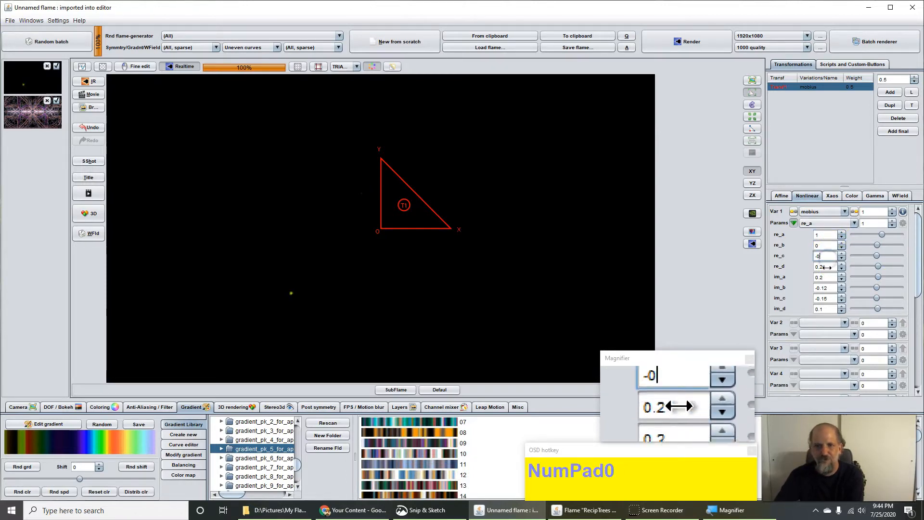
{"action": "left_click", "coordinate": [825, 267]}
{"action": "type", "text": "1"}
Step: Set the mobius im_a, im_b, im_c and im_d values all to 0
{"action": "left_click", "coordinate": [825, 277]}
{"action": "type", "text": "0"}
{"action": "left_click", "coordinate": [826, 288]}
{"action": "type", "text": "0"}
{"action": "left_click", "coordinate": [826, 298]}
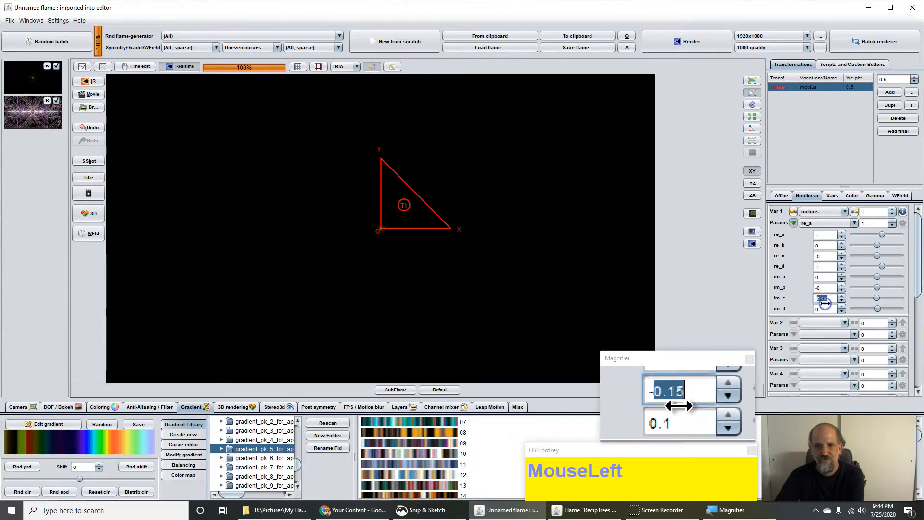
{"action": "type", "text": "0"}
{"action": "left_click", "coordinate": [826, 309]}
{"action": "type", "text": "0"}
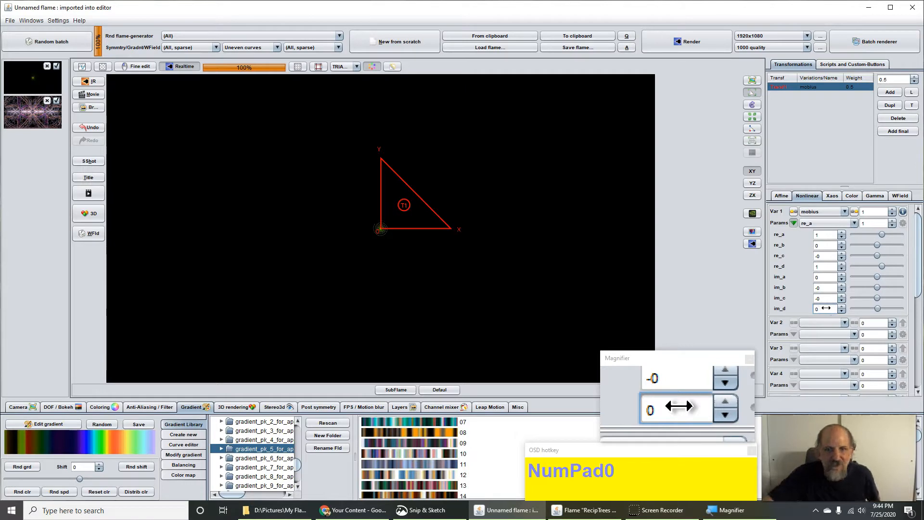
{"action": "left_click", "coordinate": [826, 298]}
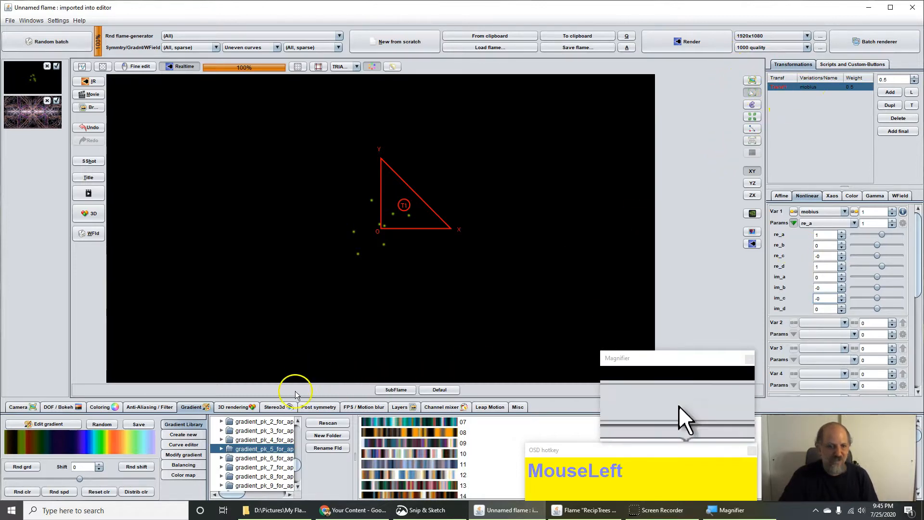
Step: Generate random gradients four times, keeping the last multicoloured one for the flame
{"action": "left_click", "coordinate": [100, 425]}
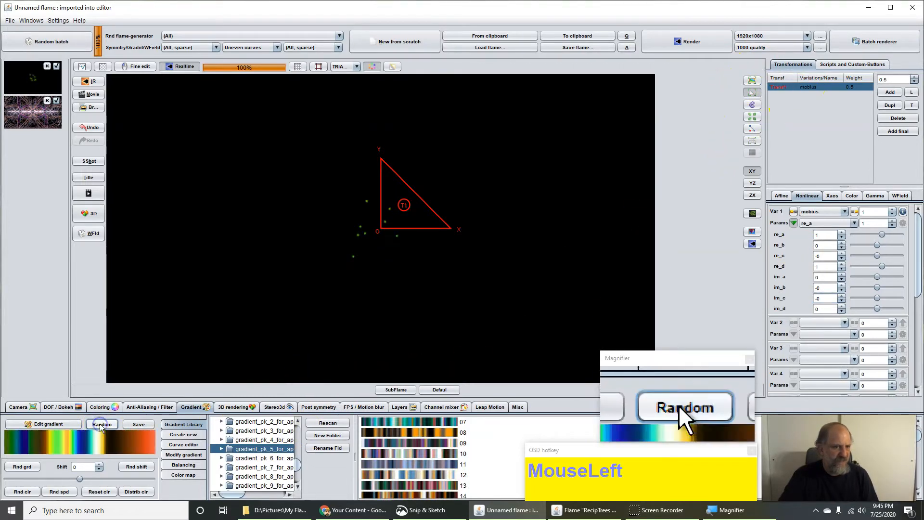
{"action": "left_click", "coordinate": [99, 423]}
{"action": "left_click", "coordinate": [100, 424]}
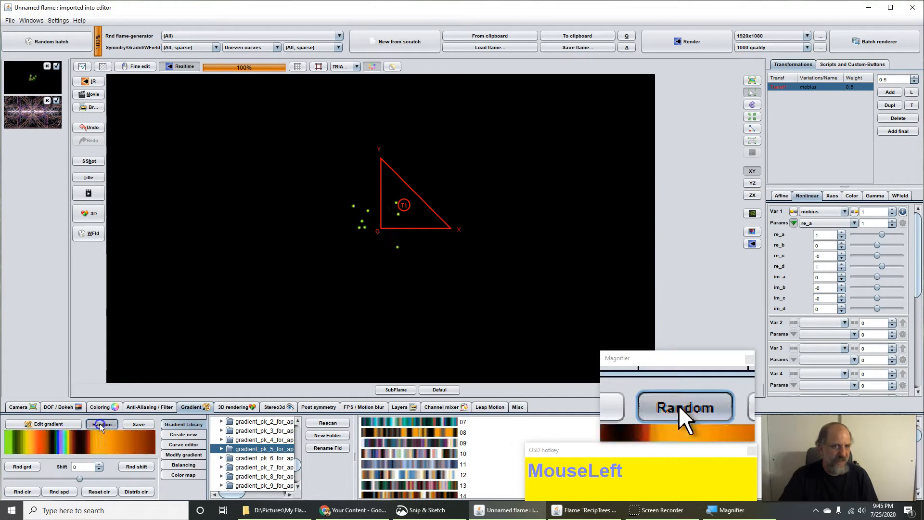
{"action": "left_click", "coordinate": [100, 424]}
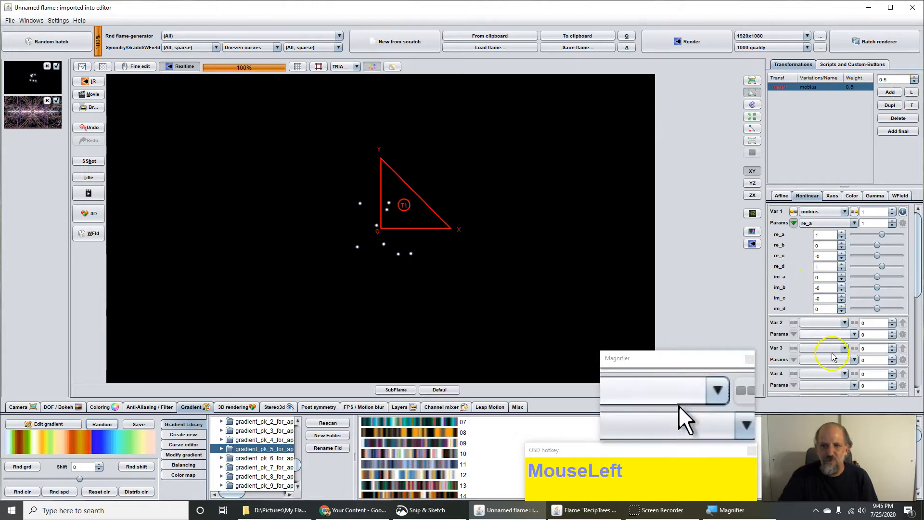
{"action": "left_click", "coordinate": [829, 323]}
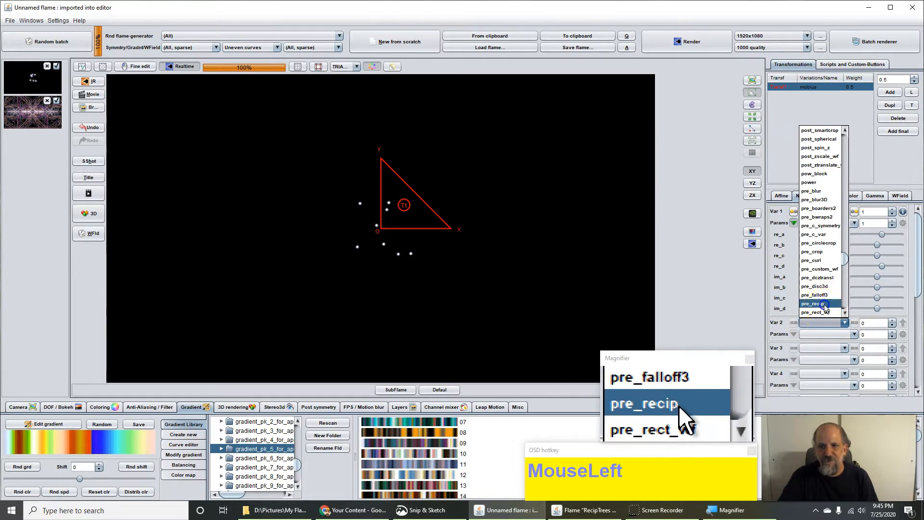
Step: Set Var 2 to pre_recip at amount 1 with reciprocalpow 0, dividepow 1, asinhpow 1
{"action": "left_click", "coordinate": [823, 304]}
{"action": "double_click", "coordinate": [880, 324]}
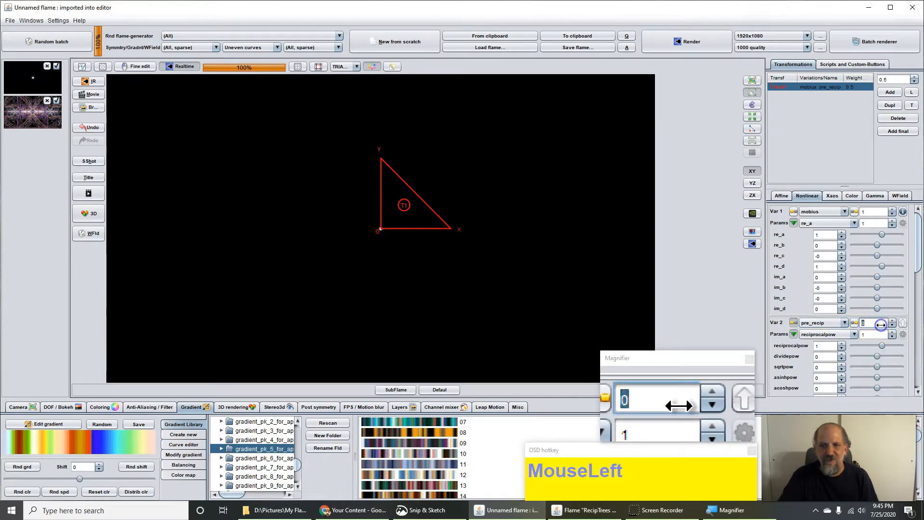
{"action": "type", "text": "1"}
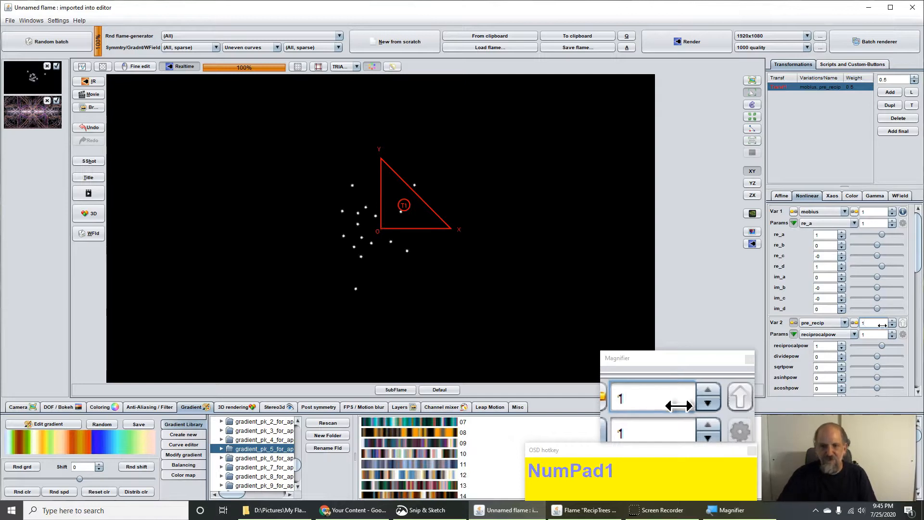
{"action": "left_click", "coordinate": [820, 346]}
{"action": "type", "text": "0"}
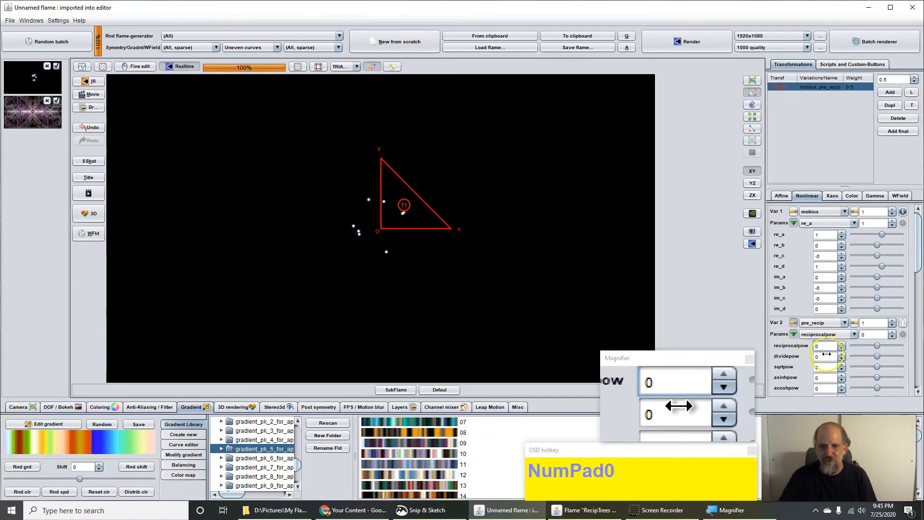
{"action": "left_click", "coordinate": [826, 356]}
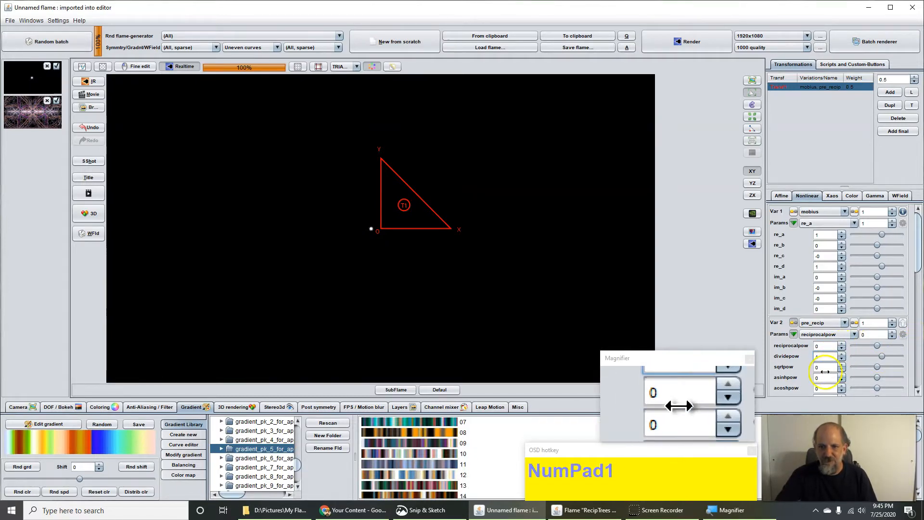
{"action": "scroll", "coordinate": [825, 371], "scroll_direction": "down", "scroll_amount": 1}
{"action": "left_click", "coordinate": [828, 374]}
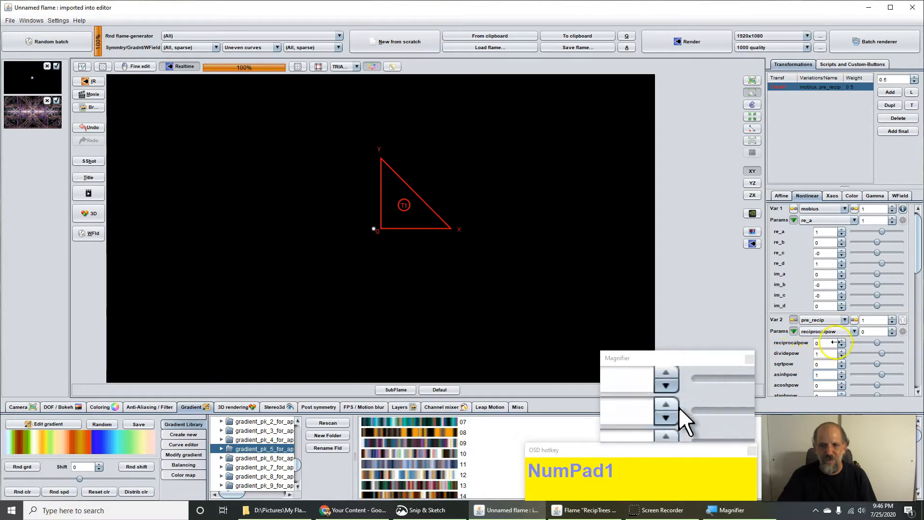
{"action": "left_click_drag", "start_coordinate": [920, 317], "coordinate": [920, 312]}
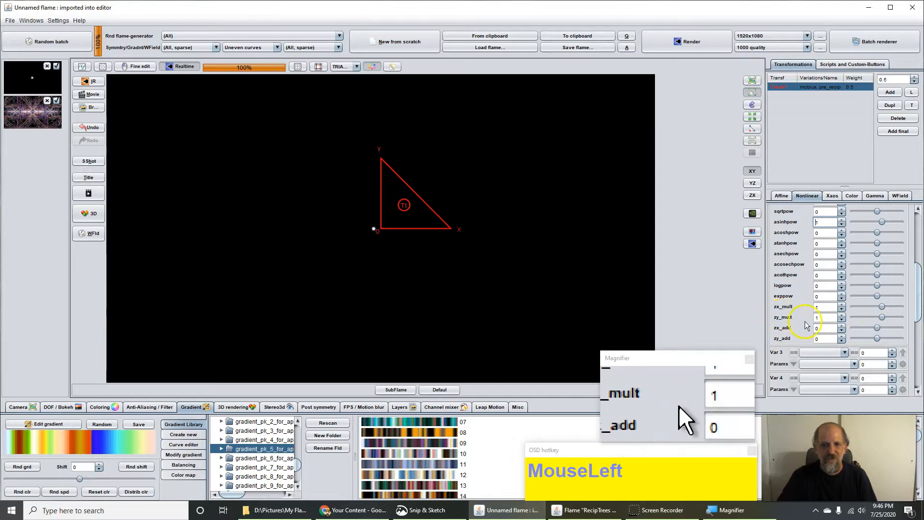
Step: Choose pre_blur as the transform's Var 3 variation
{"action": "left_click", "coordinate": [821, 353]}
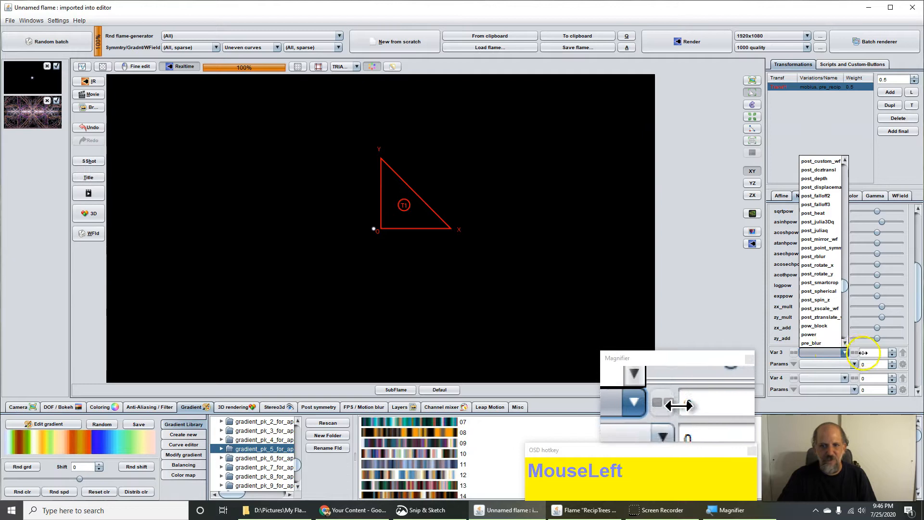
{"action": "left_click", "coordinate": [832, 343]}
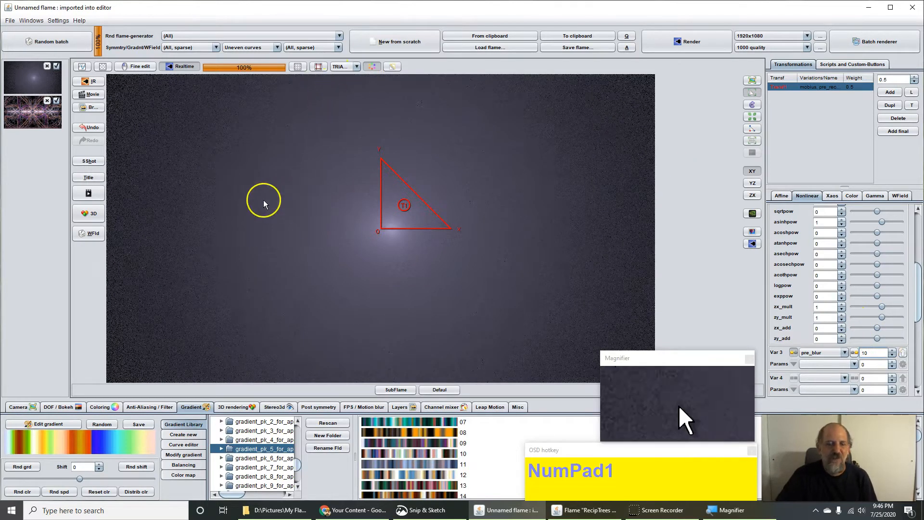
Step: Add a linked second transform and set its Var 1 to mobius
{"action": "left_click", "coordinate": [913, 92]}
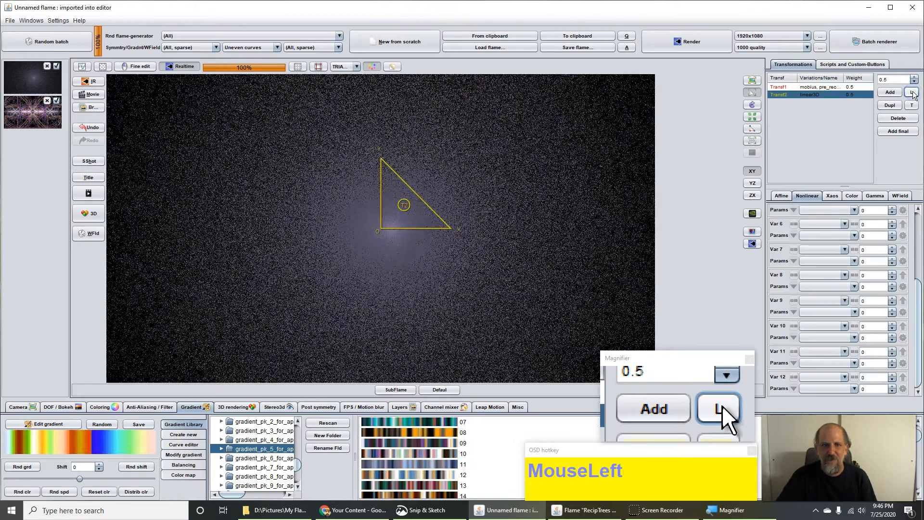
{"action": "left_click", "coordinate": [917, 221]}
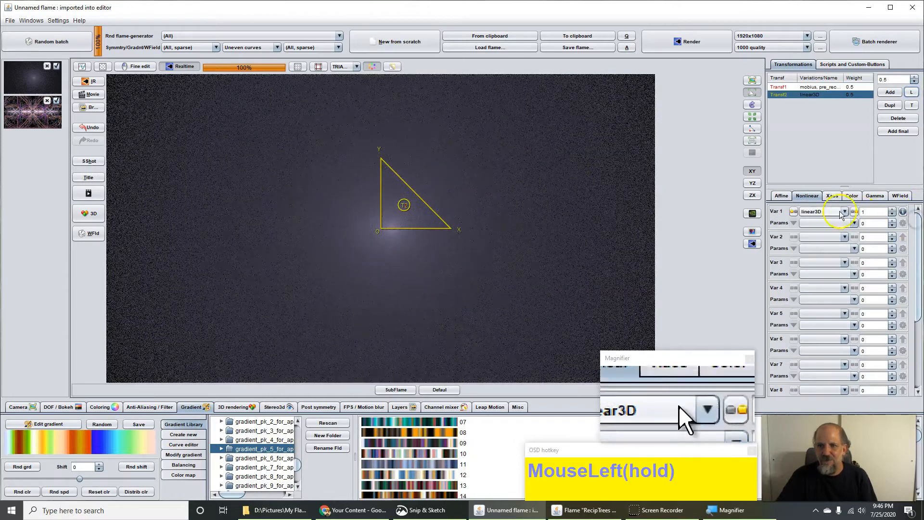
{"action": "left_click", "coordinate": [818, 213]}
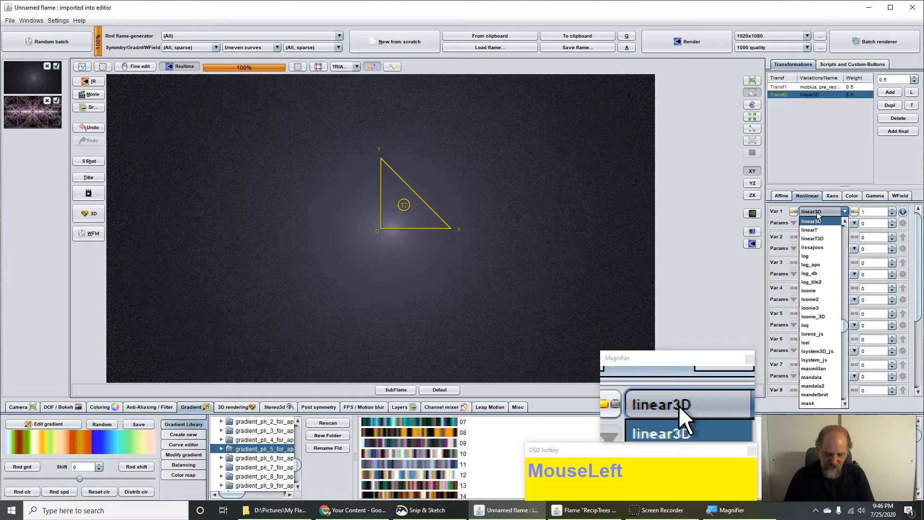
{"action": "type", "text": "obiq"}
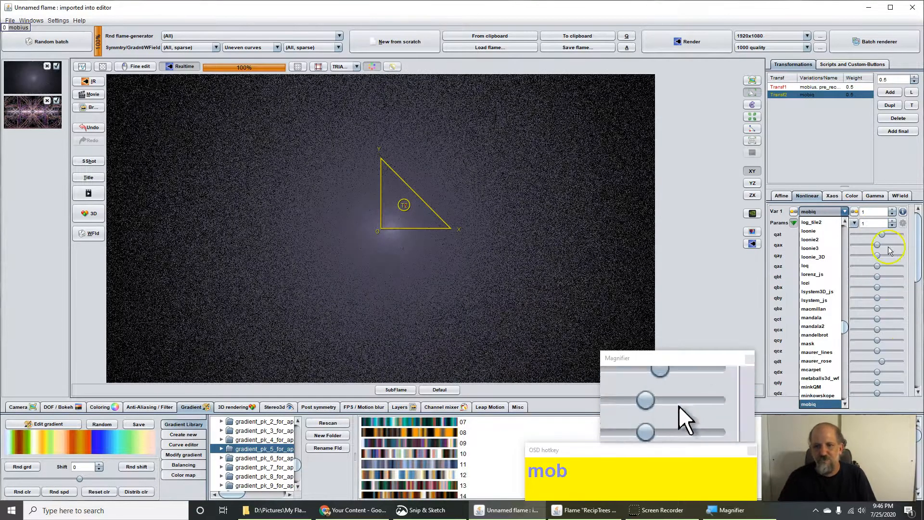
{"action": "scroll", "coordinate": [810, 396], "scroll_direction": "up", "scroll_amount": 3}
{"action": "scroll", "coordinate": [810, 395], "scroll_direction": "down", "scroll_amount": 2}
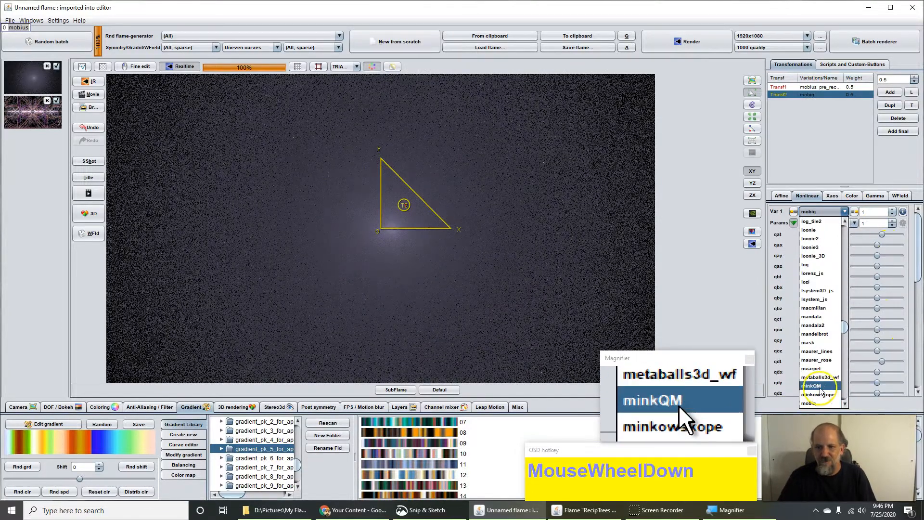
{"action": "left_click", "coordinate": [821, 386]}
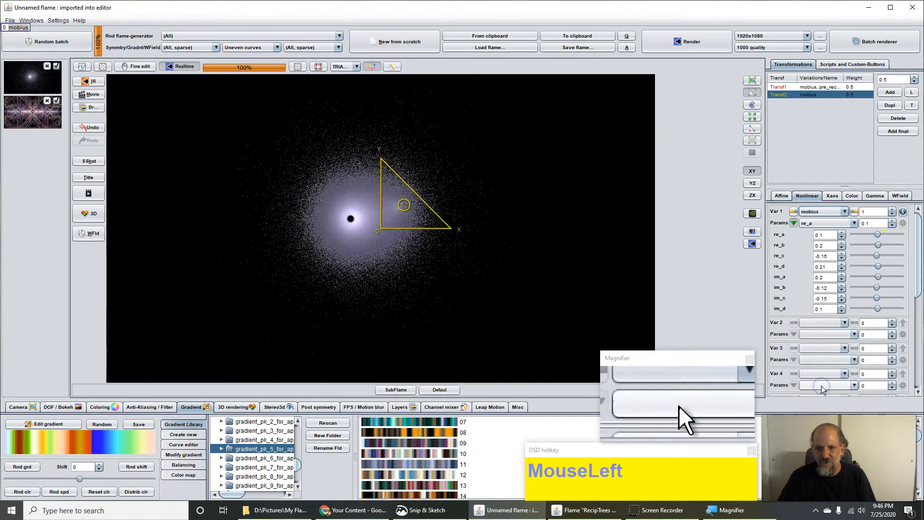
Step: Set the new mobius re_a to 1, re_b and re_c to 0, and re_d to 1
{"action": "left_click", "coordinate": [833, 235]}
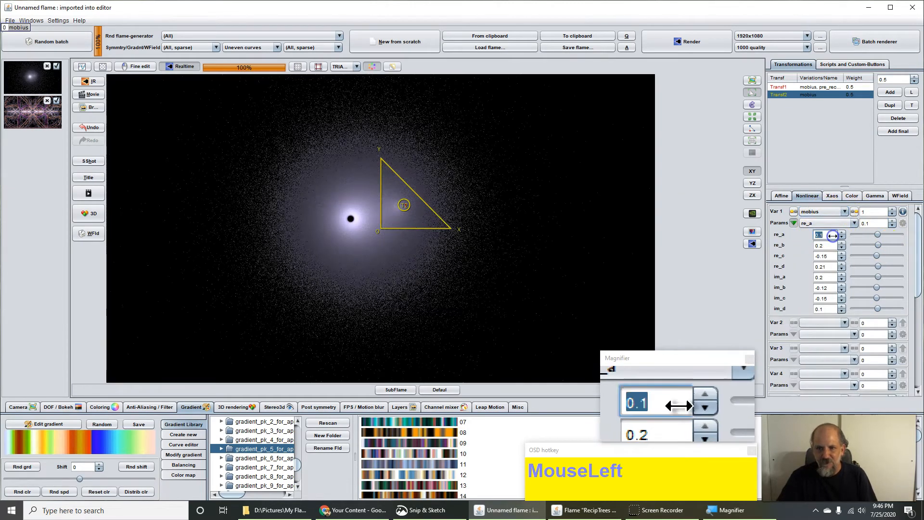
{"action": "left_click", "coordinate": [822, 239]}
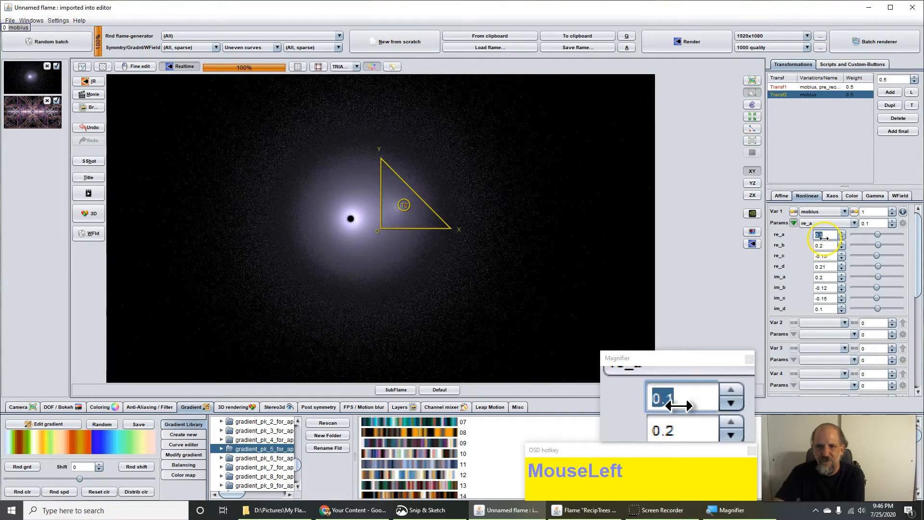
{"action": "left_click", "coordinate": [823, 245]}
{"action": "left_click", "coordinate": [819, 235]}
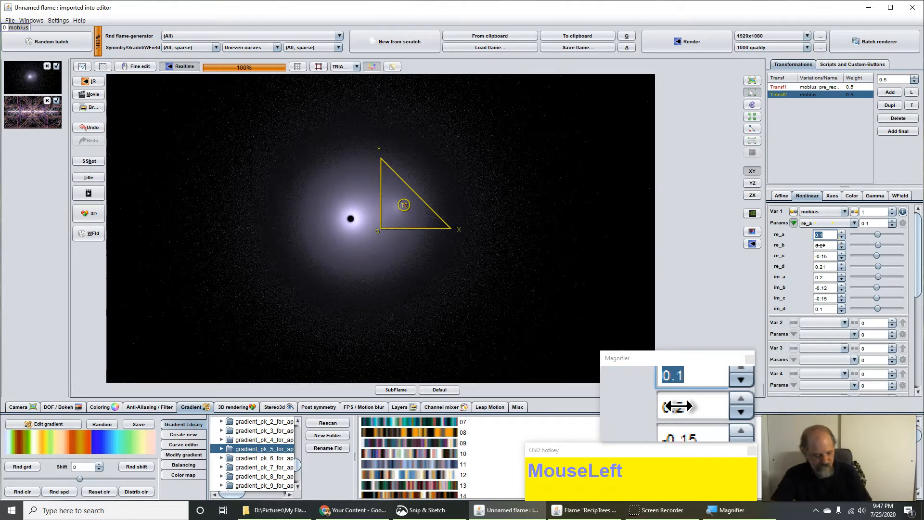
{"action": "type", "text": "1"}
{"action": "left_click", "coordinate": [820, 245]}
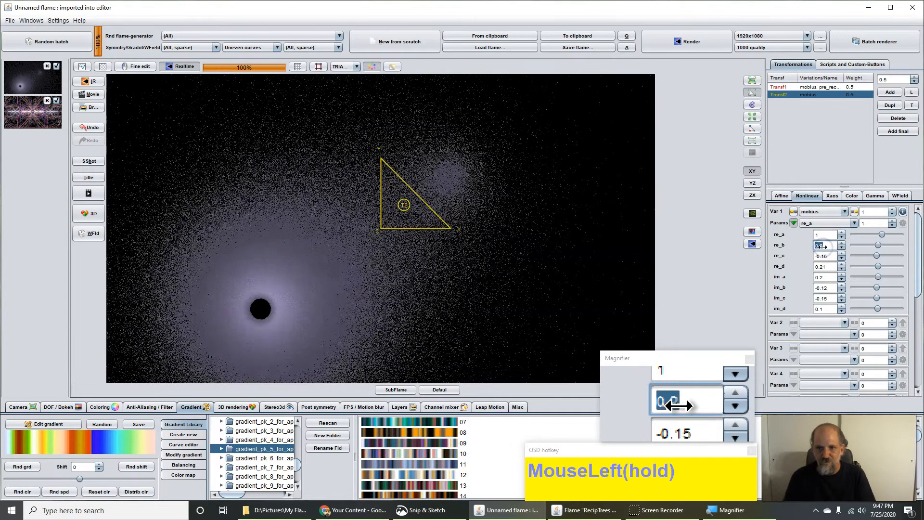
{"action": "type", "text": "0"}
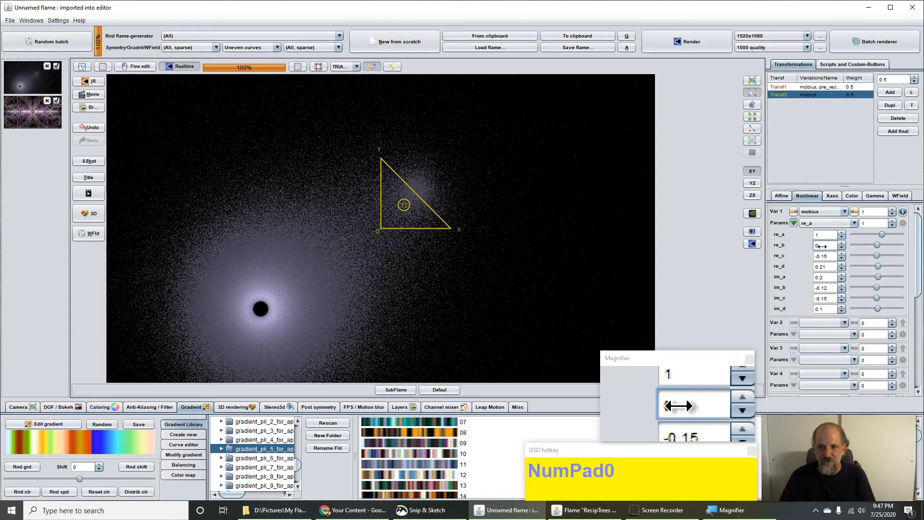
{"action": "left_click", "coordinate": [824, 256]}
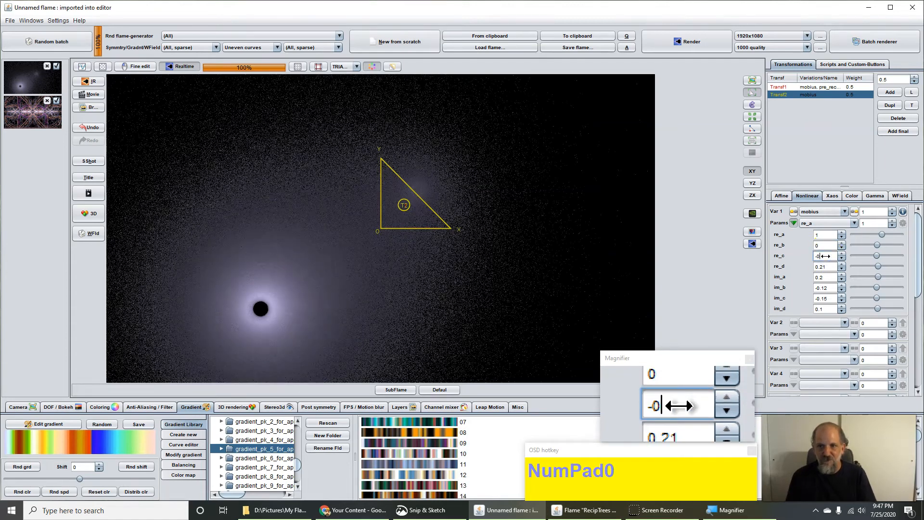
{"action": "left_click", "coordinate": [824, 266]}
{"action": "type", "text": "1"}
Step: Set the new mobius im_a, im_b, im_c and im_d values to 0
{"action": "left_click", "coordinate": [824, 277]}
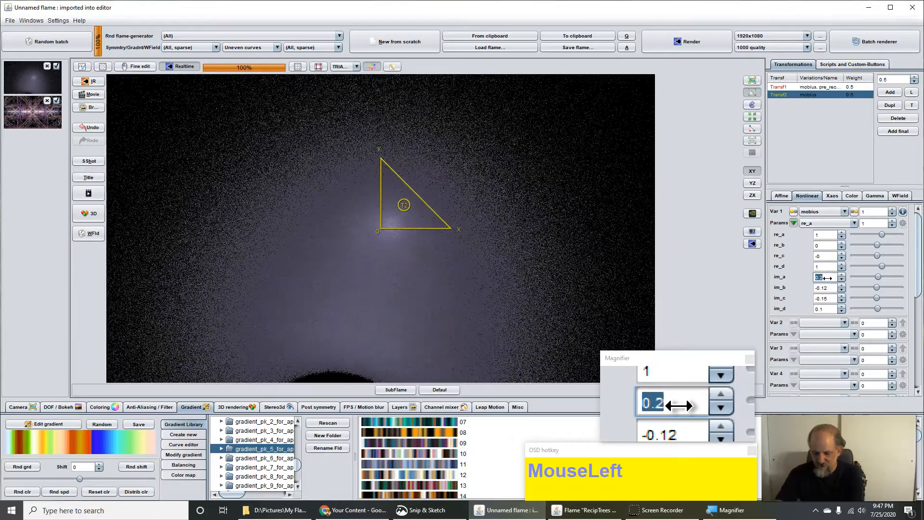
{"action": "type", "text": "0"}
{"action": "left_click", "coordinate": [829, 287]}
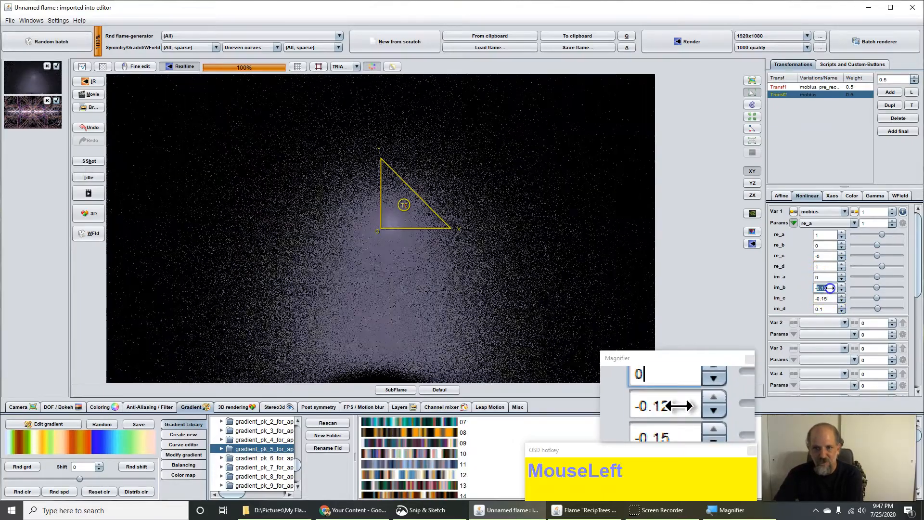
{"action": "type", "text": "-0"}
{"action": "left_click", "coordinate": [828, 300]}
{"action": "type", "text": "-0"}
{"action": "left_click", "coordinate": [824, 309]}
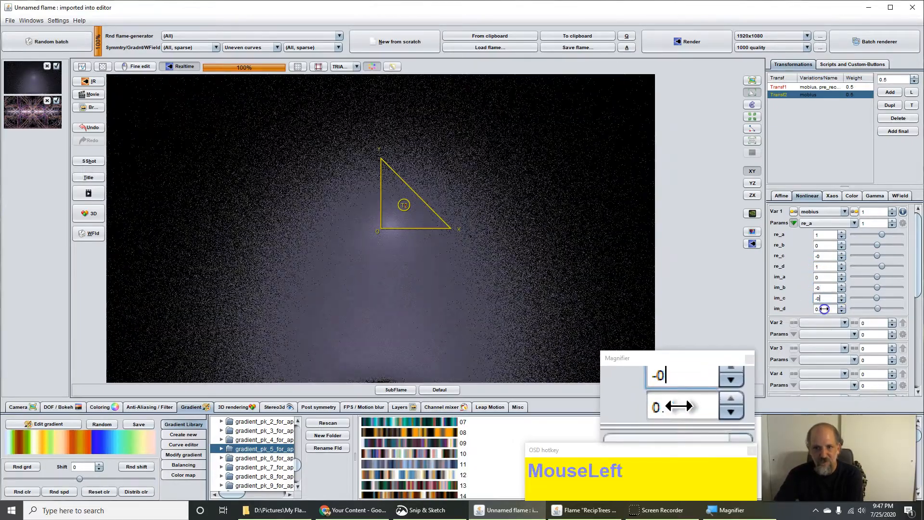
{"action": "type", "text": "0"}
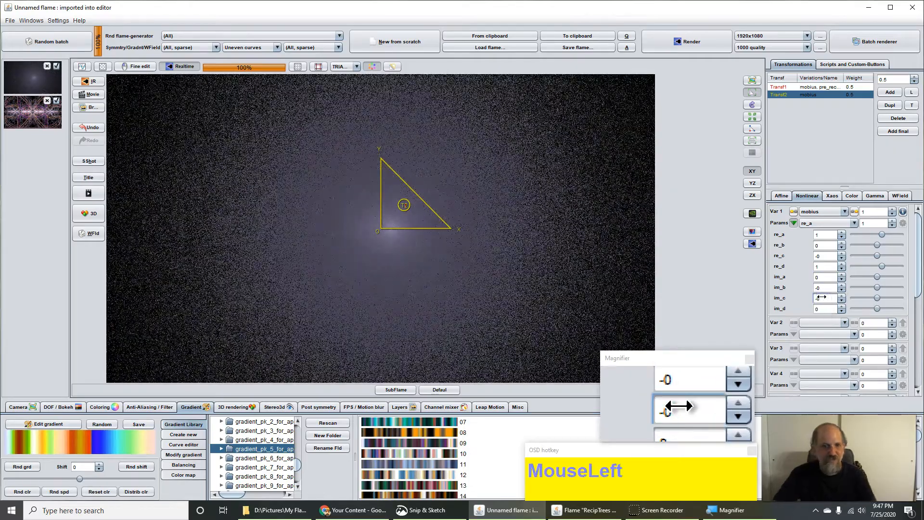
Step: Add post_smartcrop as Var 2 of the second transform at amount 1
{"action": "left_click", "coordinate": [816, 327]}
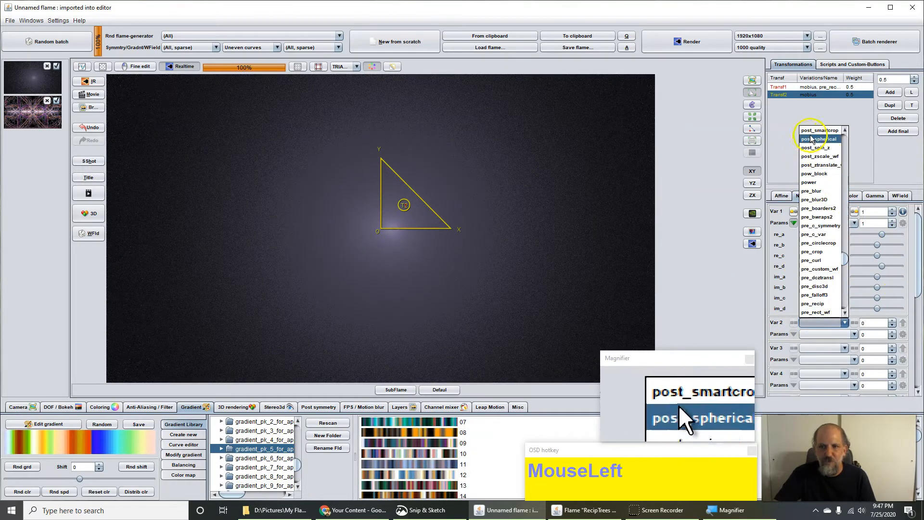
{"action": "left_click", "coordinate": [827, 130]}
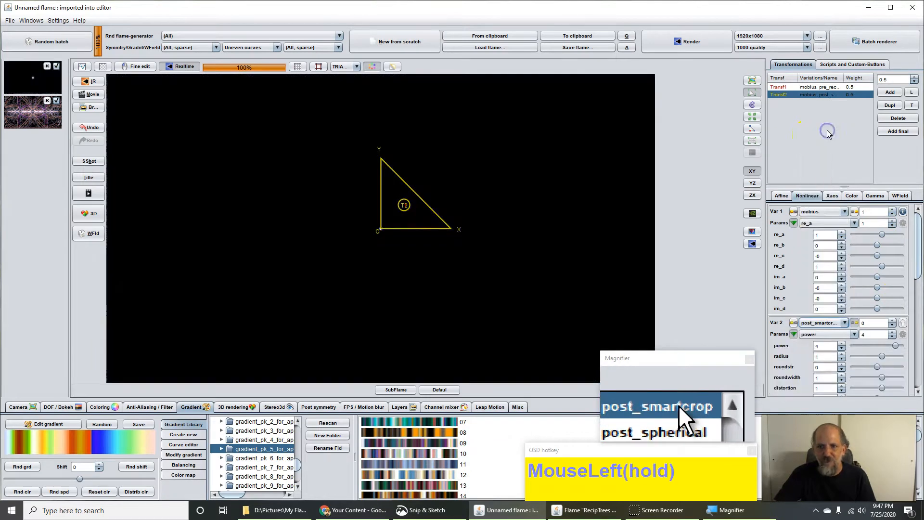
{"action": "left_click", "coordinate": [877, 316]}
{"action": "left_click", "coordinate": [878, 323]}
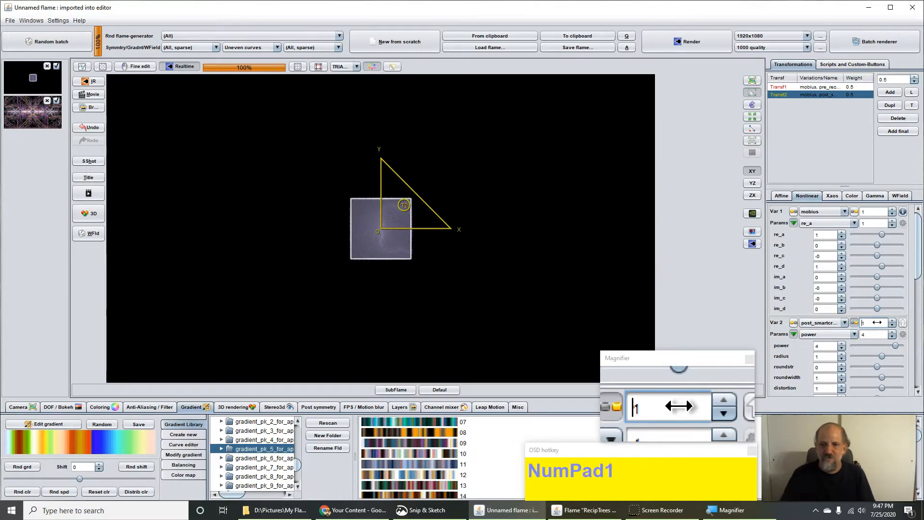
{"action": "left_click", "coordinate": [723, 358]}
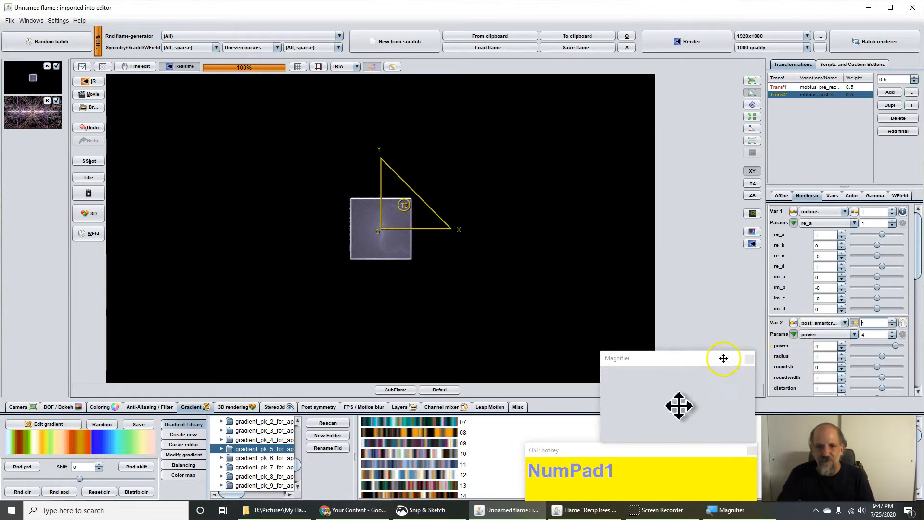
Step: Lower the smart-crop power from 4 to 2, turning the flame into a vertical band
{"action": "left_click", "coordinate": [864, 346]}
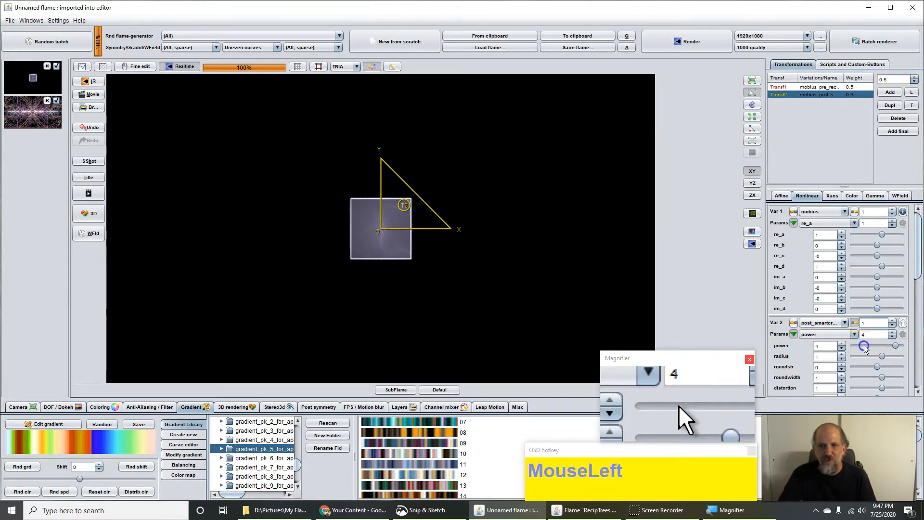
{"action": "left_click", "coordinate": [865, 345]}
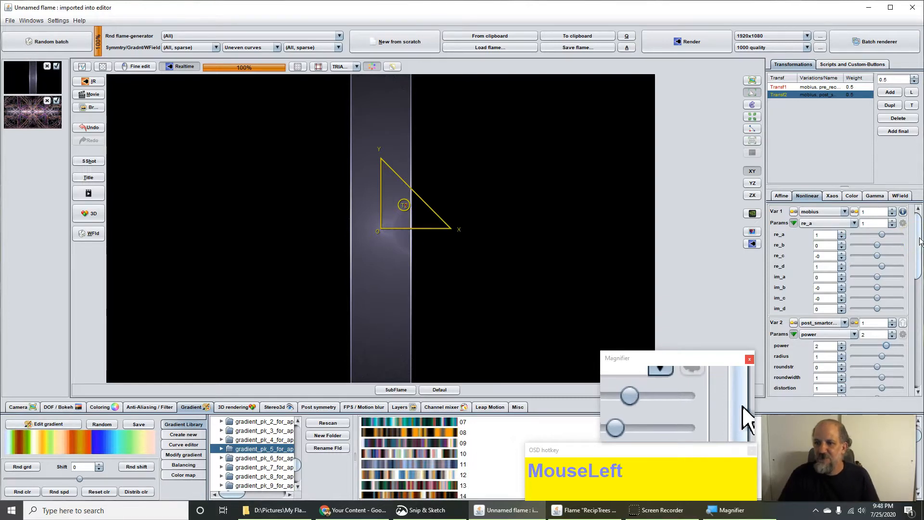
{"action": "left_click_drag", "start_coordinate": [920, 237], "coordinate": [919, 285]}
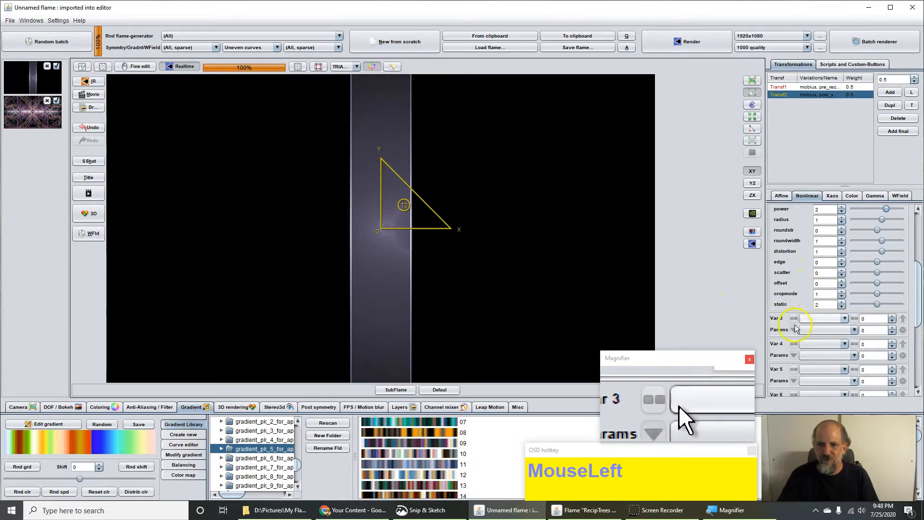
Step: Add another post_smartcrop as Var 3 of the second transform at amount 1
{"action": "left_click", "coordinate": [814, 318]}
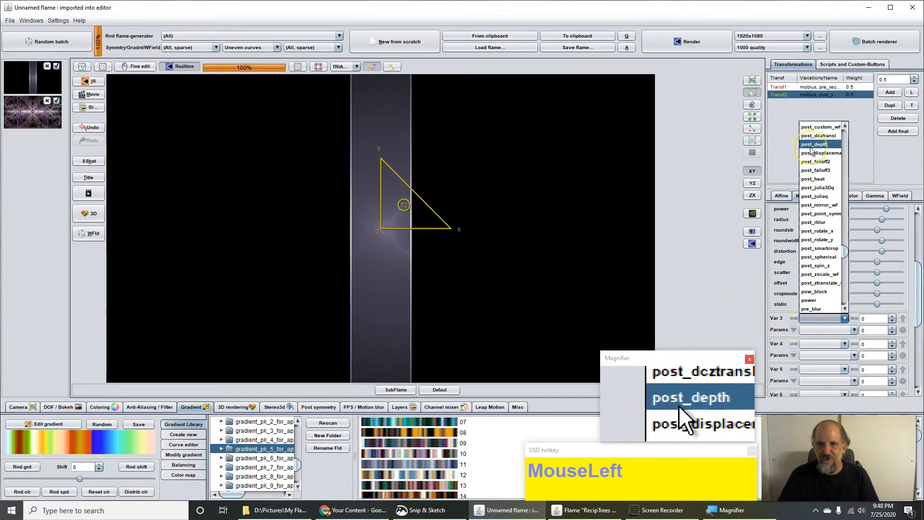
{"action": "left_click", "coordinate": [826, 249]}
{"action": "left_click", "coordinate": [879, 319]}
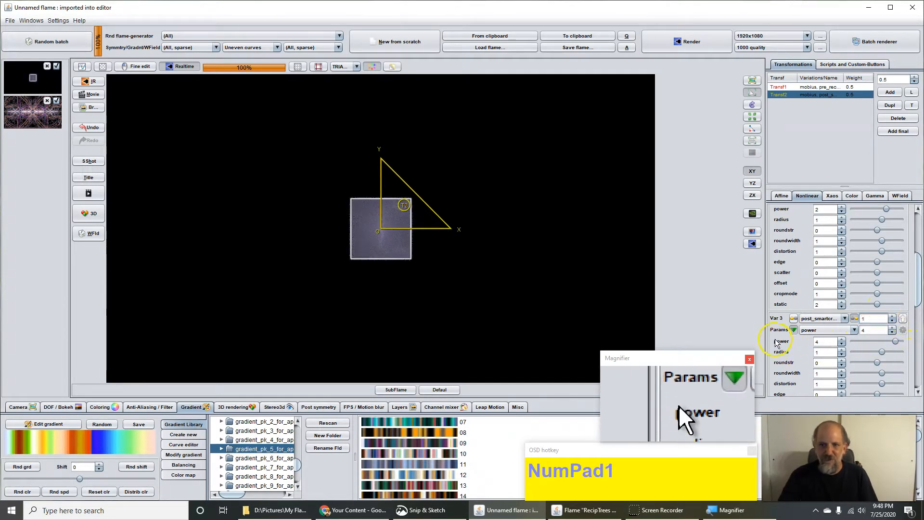
Step: Step the new smart-crop's power down to 1, leaving a horizontal line above a band
{"action": "left_click", "coordinate": [859, 341]}
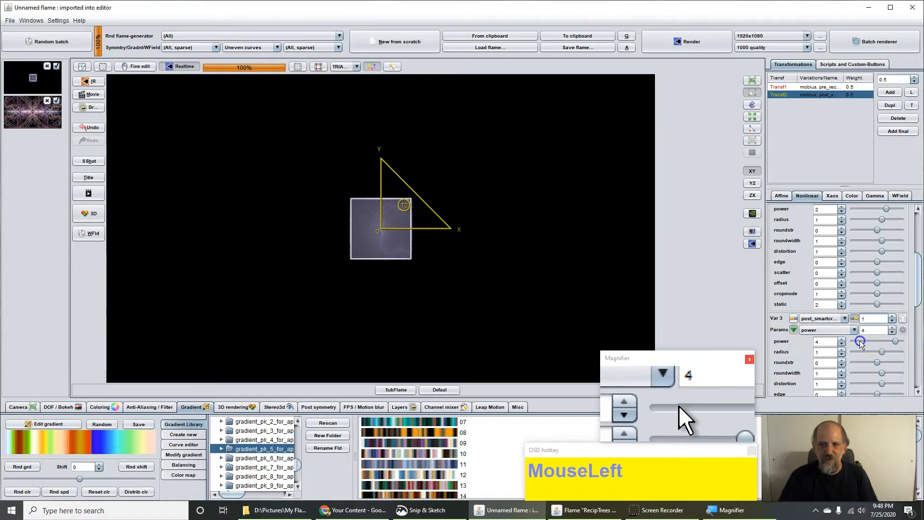
{"action": "left_click", "coordinate": [859, 339]}
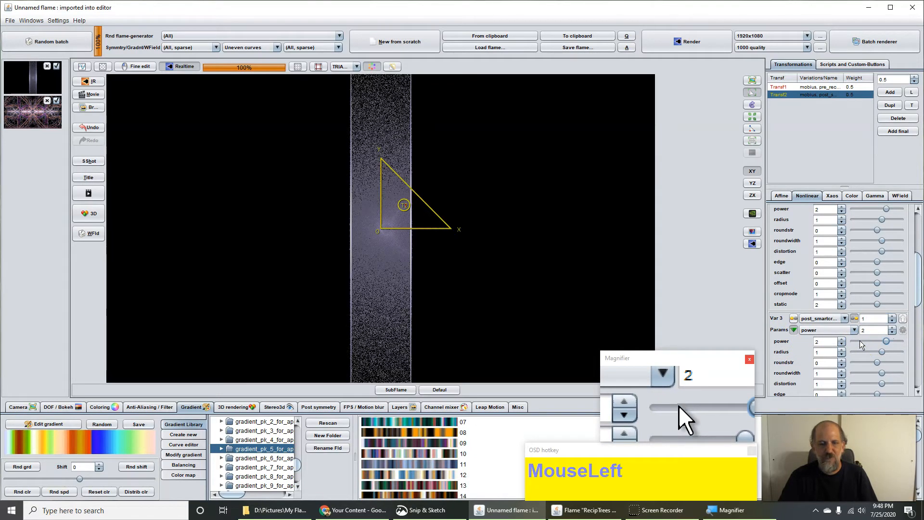
{"action": "left_click", "coordinate": [860, 339]}
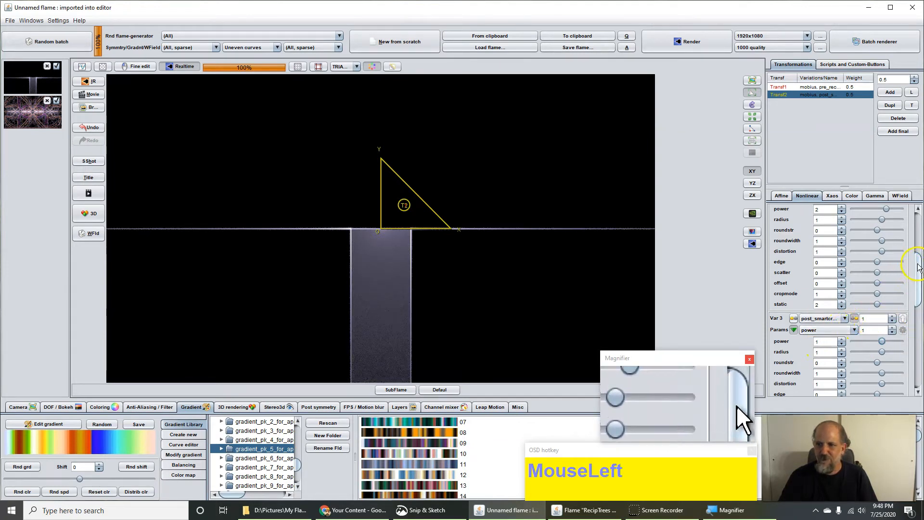
{"action": "left_click_drag", "start_coordinate": [918, 265], "coordinate": [920, 306]}
{"action": "left_click_drag", "start_coordinate": [821, 279], "coordinate": [829, 302]}
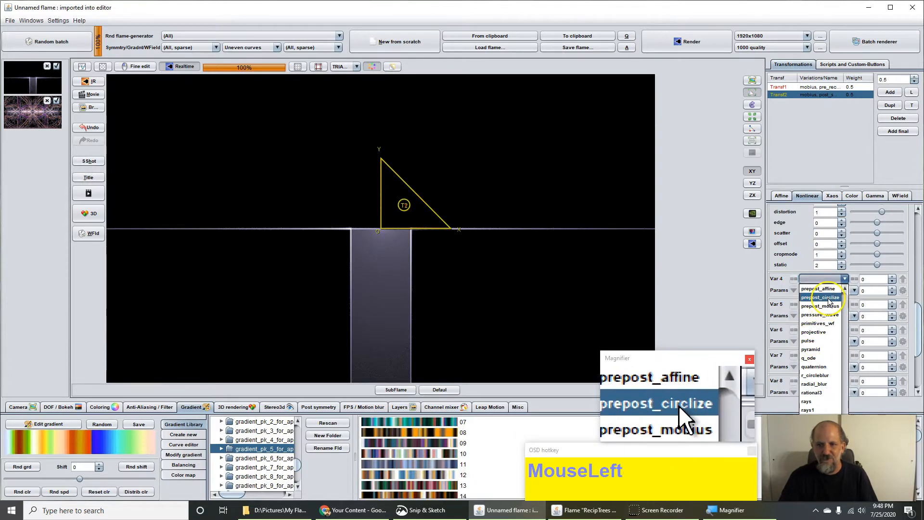
Step: Put prepost_affine in Var 4 of the second transform at amount 1 with yaw 90.1
{"action": "scroll", "coordinate": [829, 301], "scroll_direction": "down", "scroll_amount": 8}
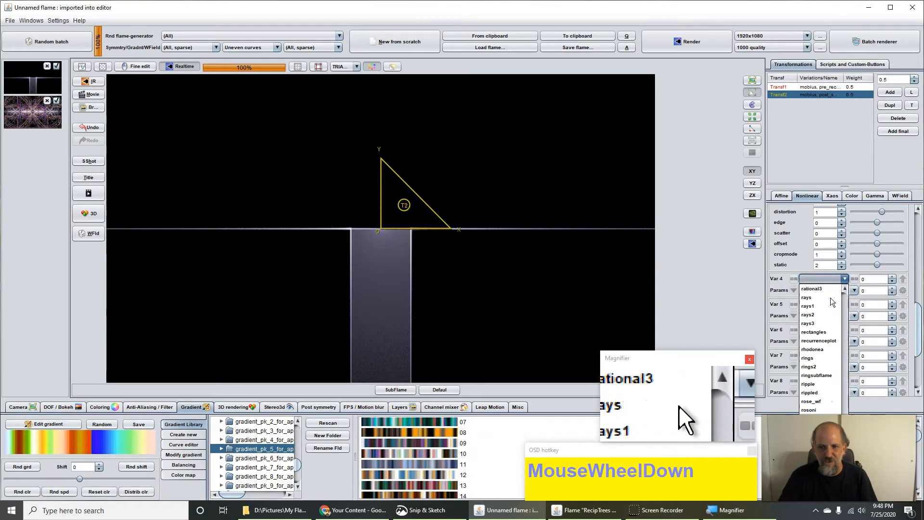
{"action": "scroll", "coordinate": [831, 298], "scroll_direction": "down", "scroll_amount": 2}
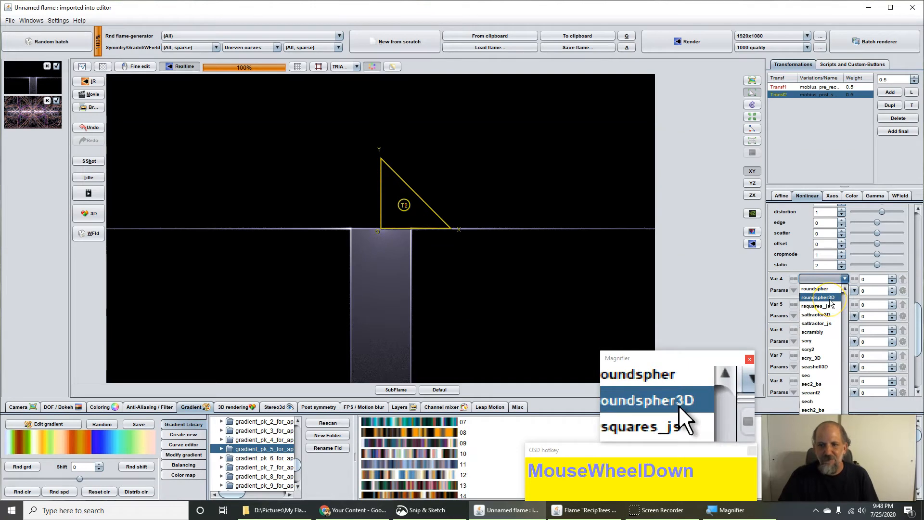
{"action": "scroll", "coordinate": [830, 299], "scroll_direction": "up", "scroll_amount": 3}
{"action": "scroll", "coordinate": [830, 299], "scroll_direction": "up", "scroll_amount": 4}
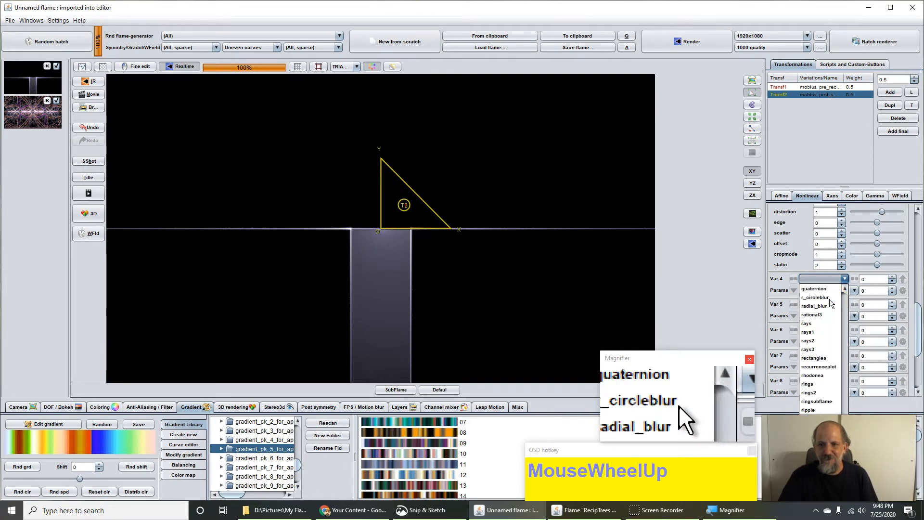
{"action": "scroll", "coordinate": [830, 298], "scroll_direction": "up", "scroll_amount": 4}
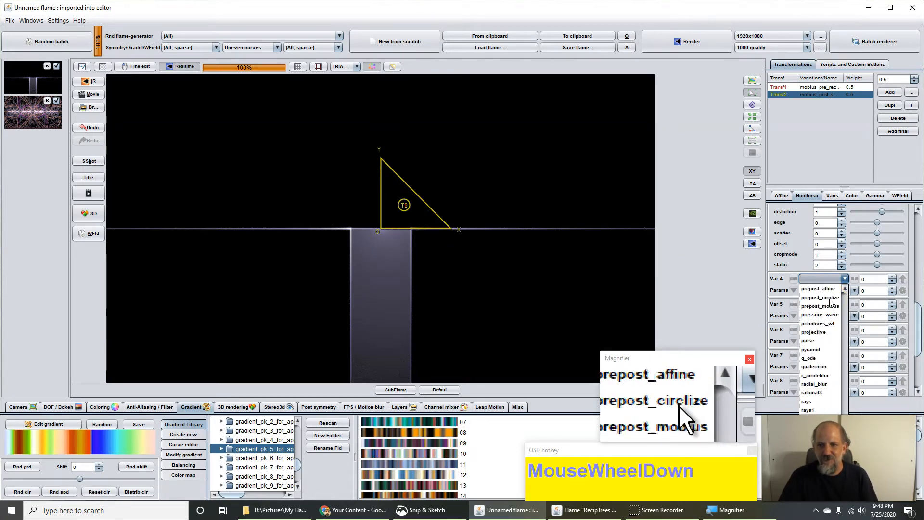
{"action": "left_click", "coordinate": [833, 307]}
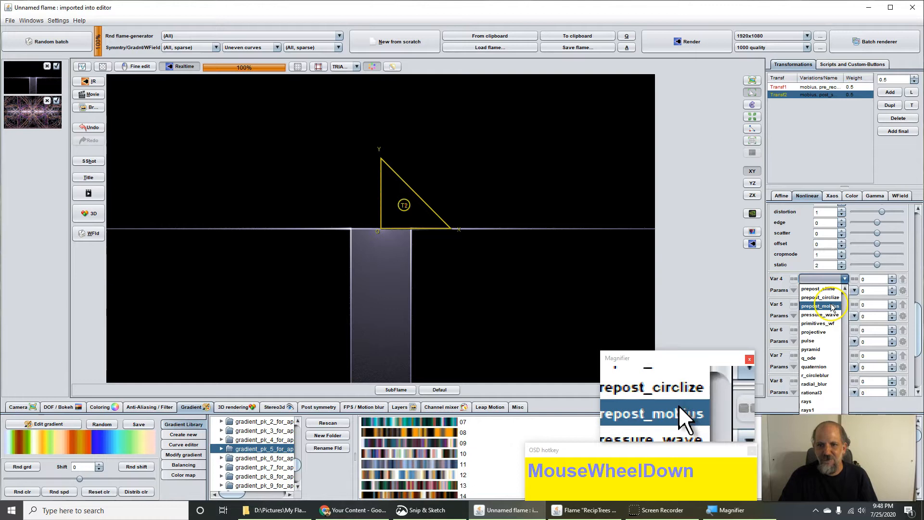
{"action": "left_click", "coordinate": [822, 290]}
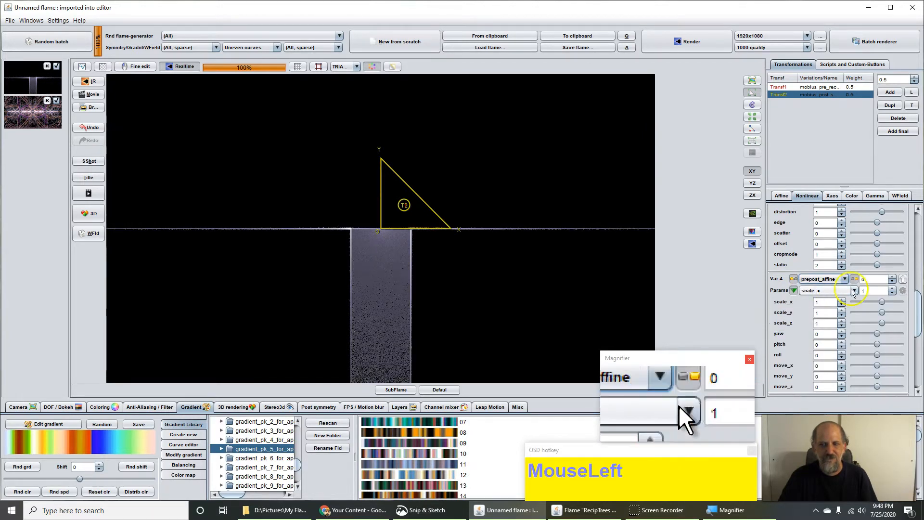
{"action": "left_click", "coordinate": [873, 279]}
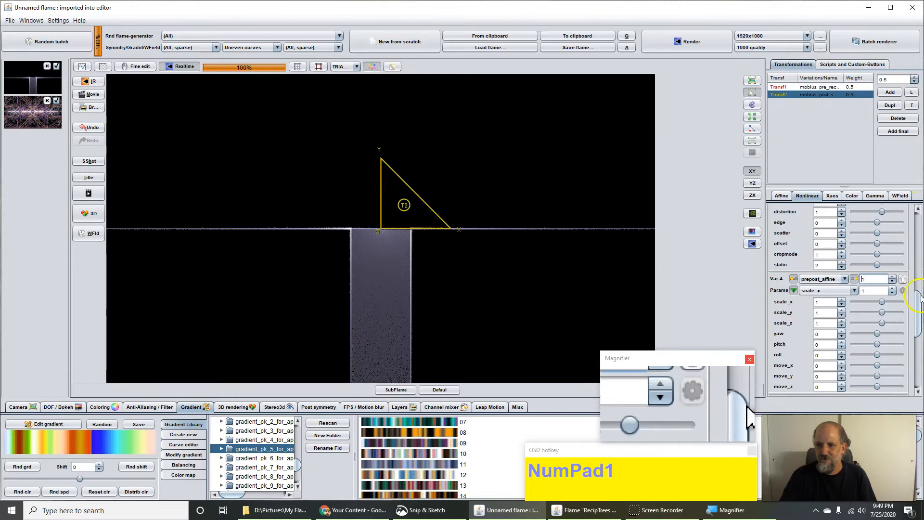
{"action": "left_click_drag", "start_coordinate": [918, 312], "coordinate": [884, 321]}
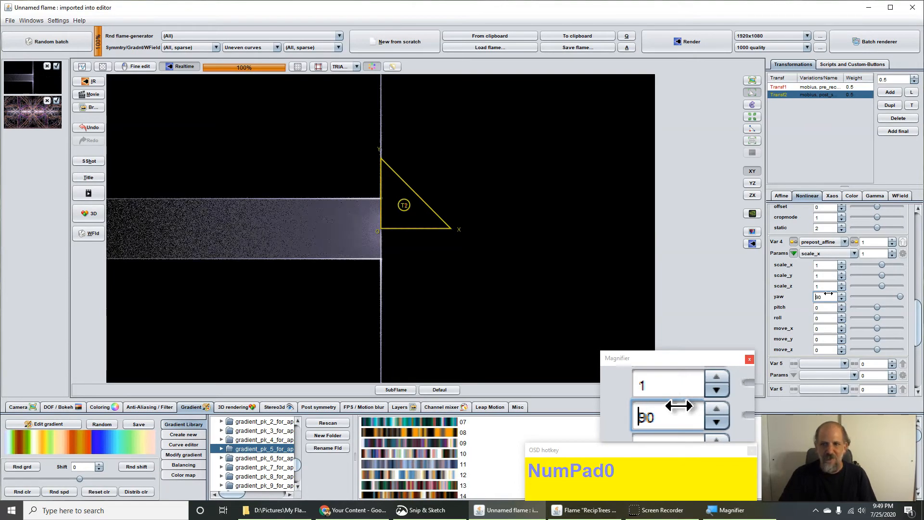
{"action": "left_click_drag", "start_coordinate": [900, 296], "coordinate": [917, 308]}
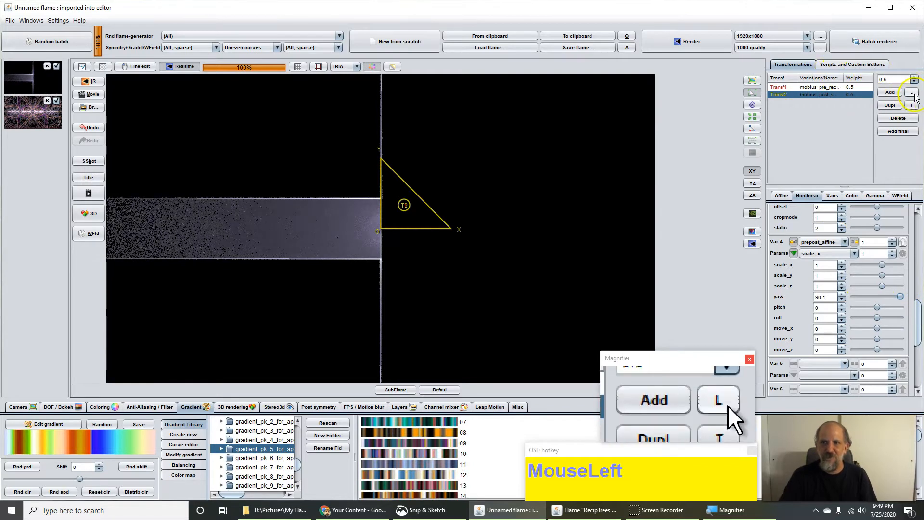
Step: Check Transf1's colour settings, then inspect Transf2's xaos weights: 2 from 1 at 1, 2 from 2 at 0
{"action": "left_click", "coordinate": [833, 87]}
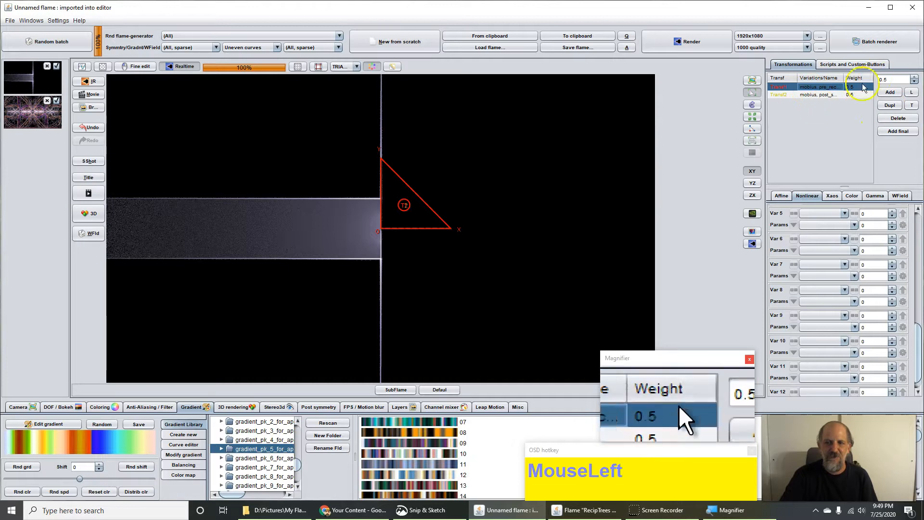
{"action": "left_click", "coordinate": [853, 199]}
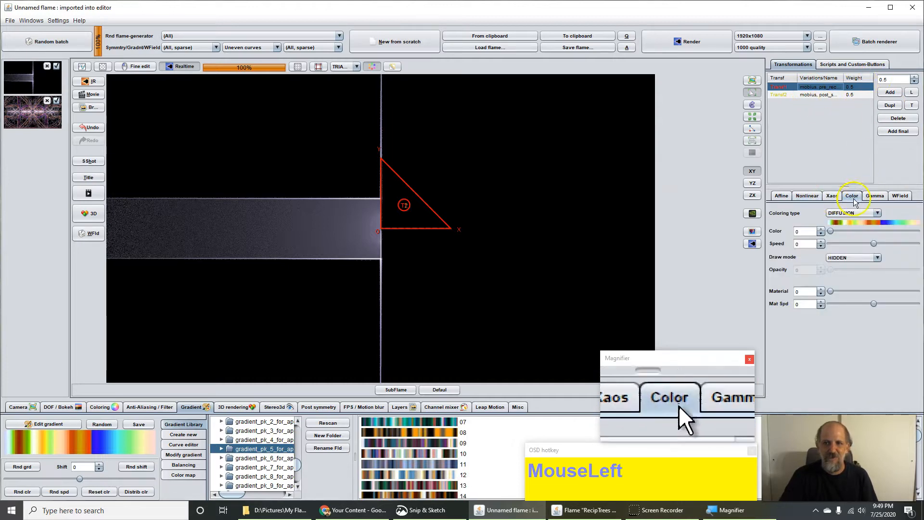
{"action": "left_click", "coordinate": [809, 95]}
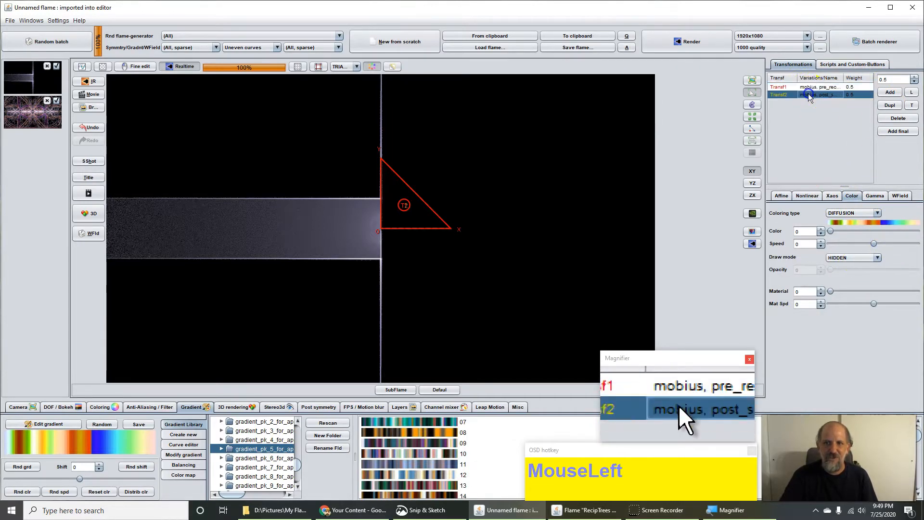
{"action": "left_click", "coordinate": [832, 196]}
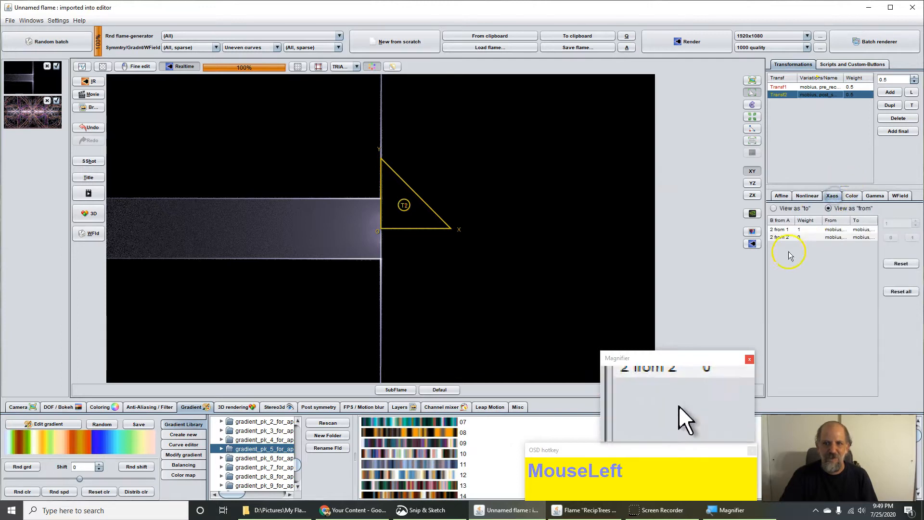
{"action": "left_click", "coordinate": [813, 88]}
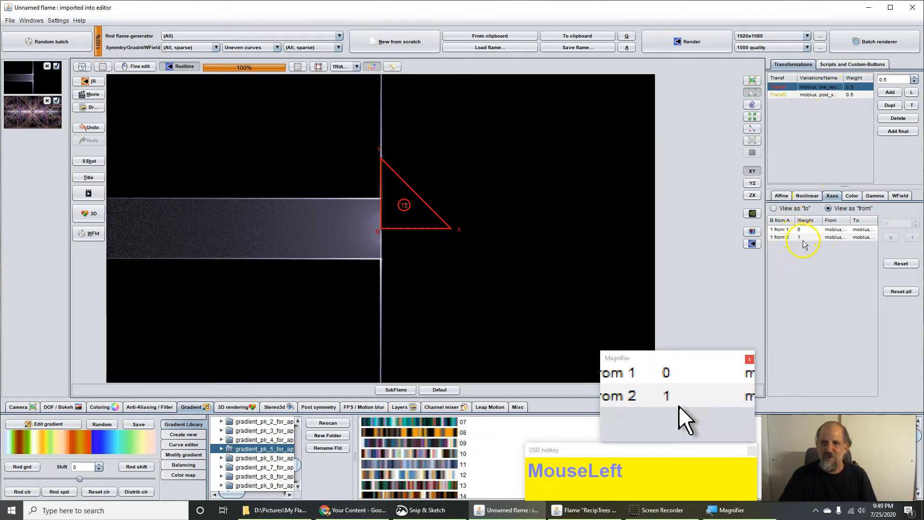
{"action": "left_click", "coordinate": [818, 94]}
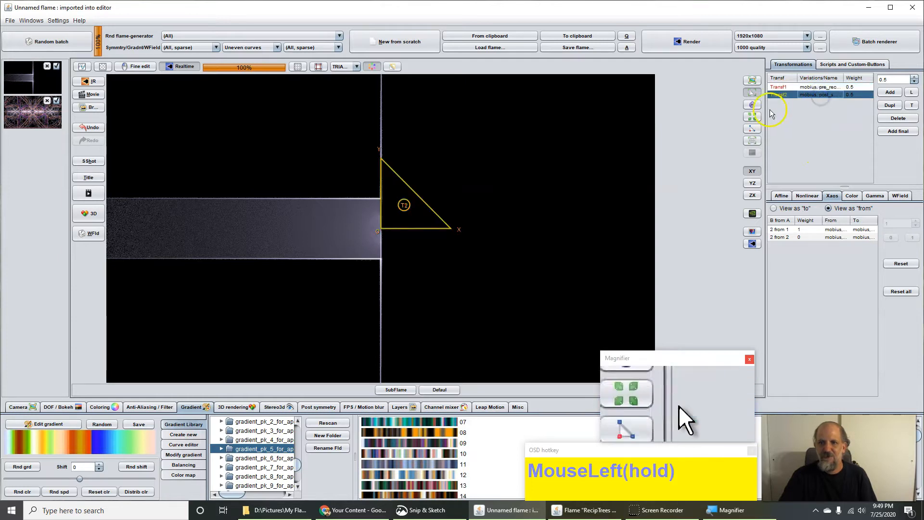
{"action": "left_click", "coordinate": [807, 235]}
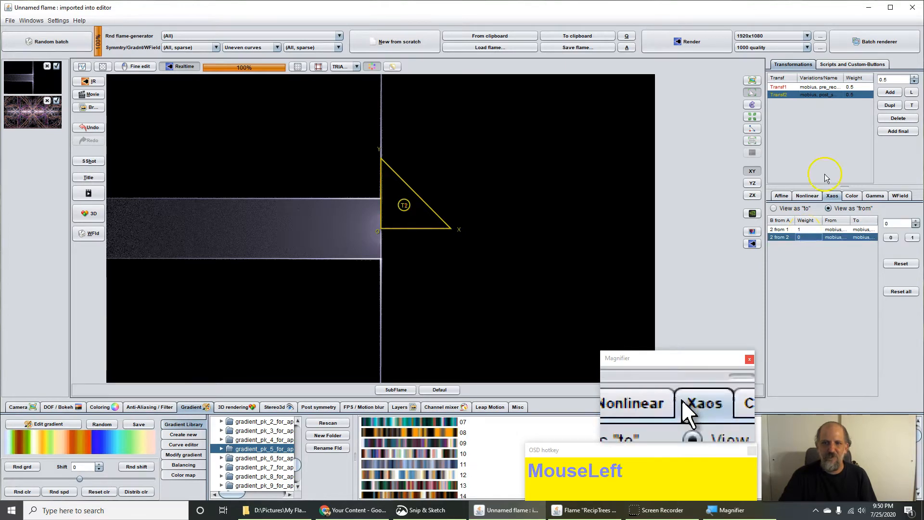
Step: Set the first post_smartcrop (Var 2) cropmode to 1
{"action": "left_click", "coordinate": [805, 195]}
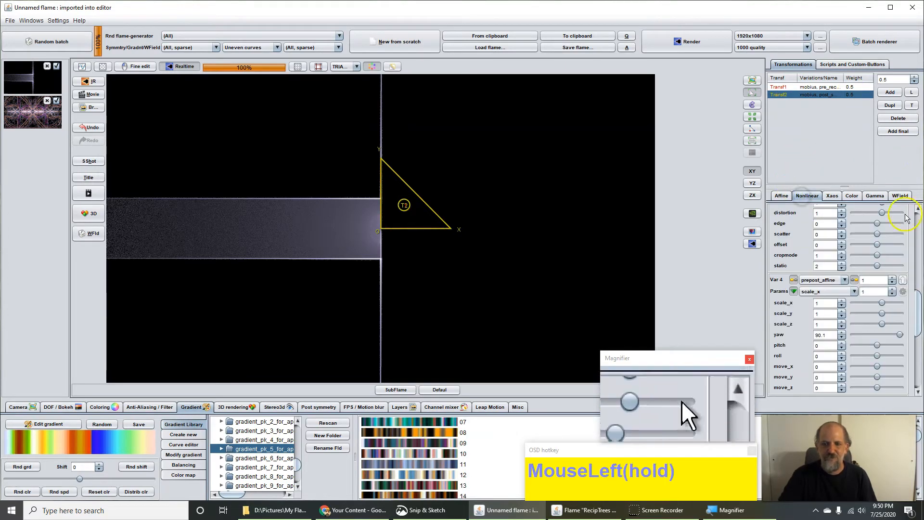
{"action": "left_click_drag", "start_coordinate": [917, 313], "coordinate": [920, 263]}
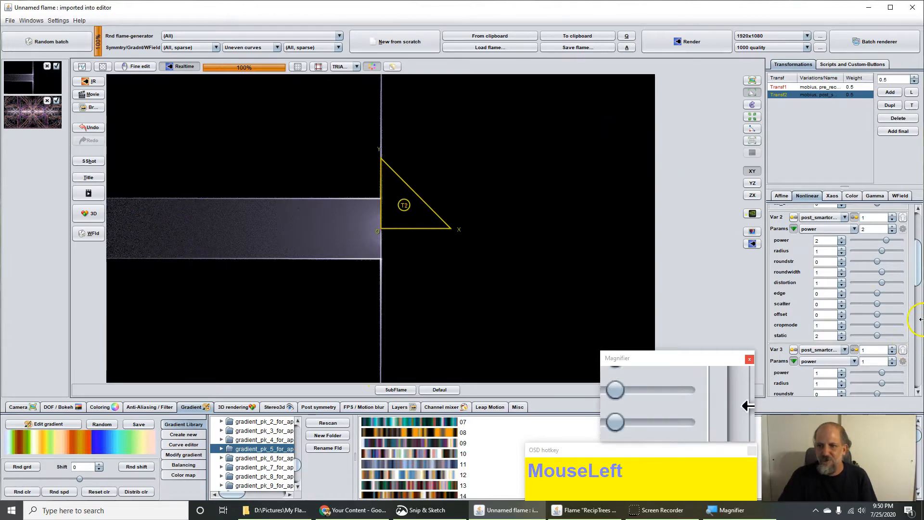
{"action": "mouse_move", "coordinate": [918, 276]}
{"action": "left_mouse_down"}
{"action": "mouse_move", "coordinate": [920, 288]}
{"action": "mouse_move", "coordinate": [919, 273]}
{"action": "left_mouse_up"}
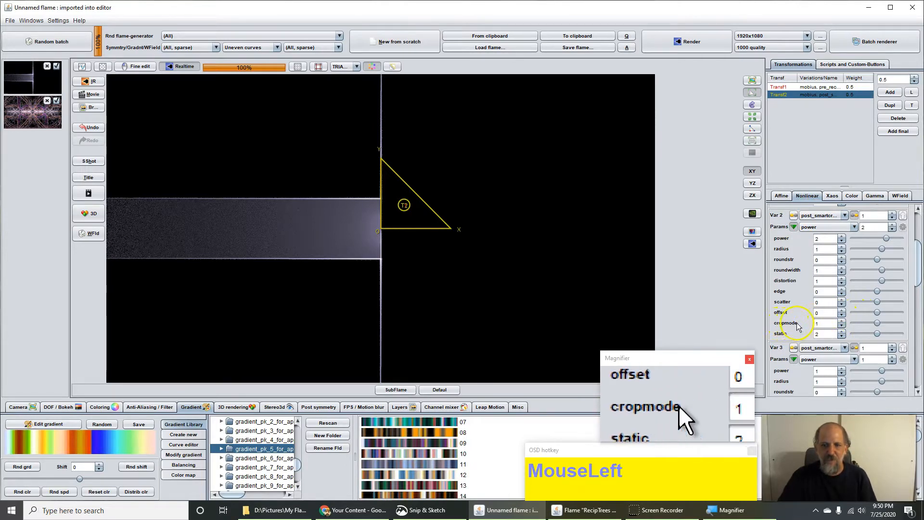
{"action": "left_click", "coordinate": [820, 323]}
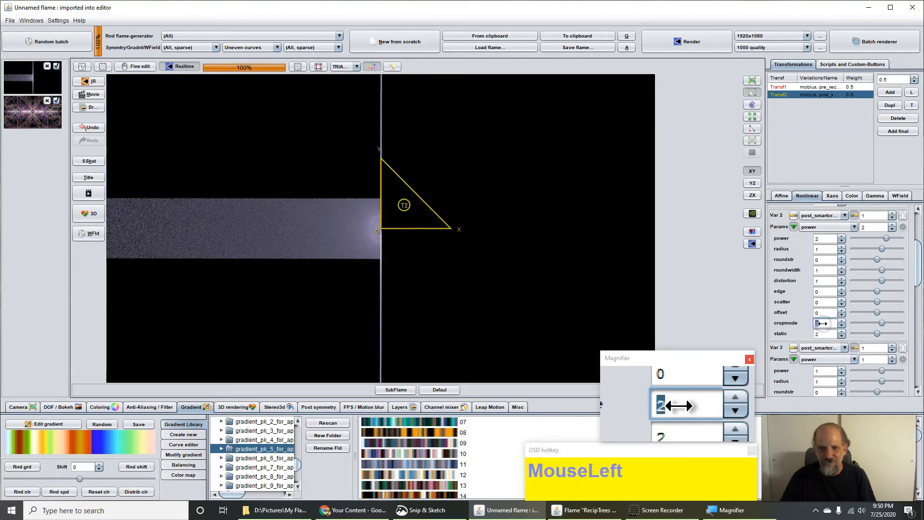
{"action": "left_click", "coordinate": [918, 290]}
{"action": "left_click_drag", "start_coordinate": [919, 290], "coordinate": [919, 319]}
Step: Set the second post_smartcrop (Var 3) cropmode to 2
{"action": "left_click", "coordinate": [824, 350]}
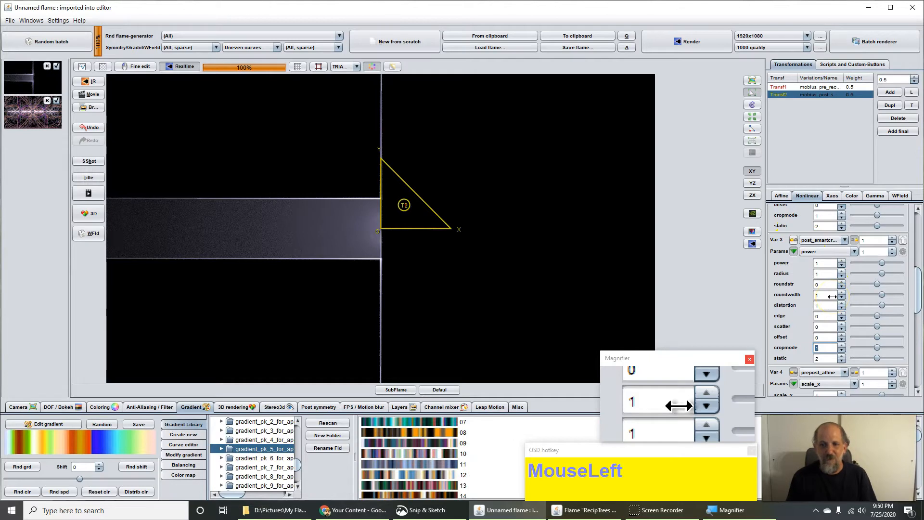
{"action": "left_click", "coordinate": [832, 296]}
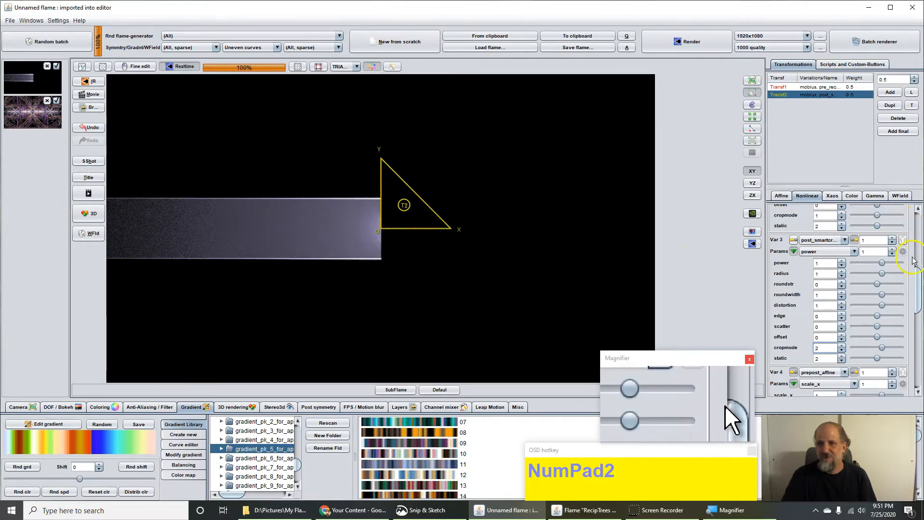
{"action": "left_click_drag", "start_coordinate": [916, 265], "coordinate": [918, 346]}
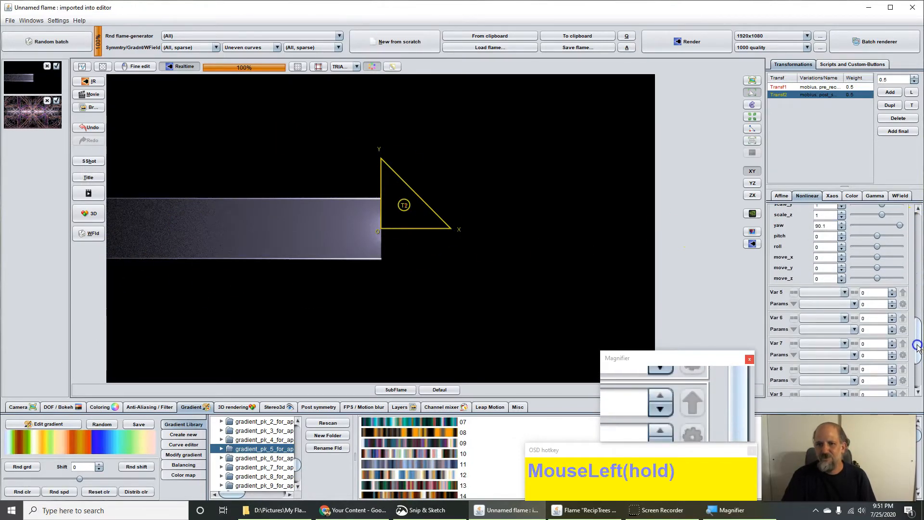
Step: Choose post_mirror_wf as Var 5 on the second transform, with xaxis 1
{"action": "left_click", "coordinate": [816, 293]}
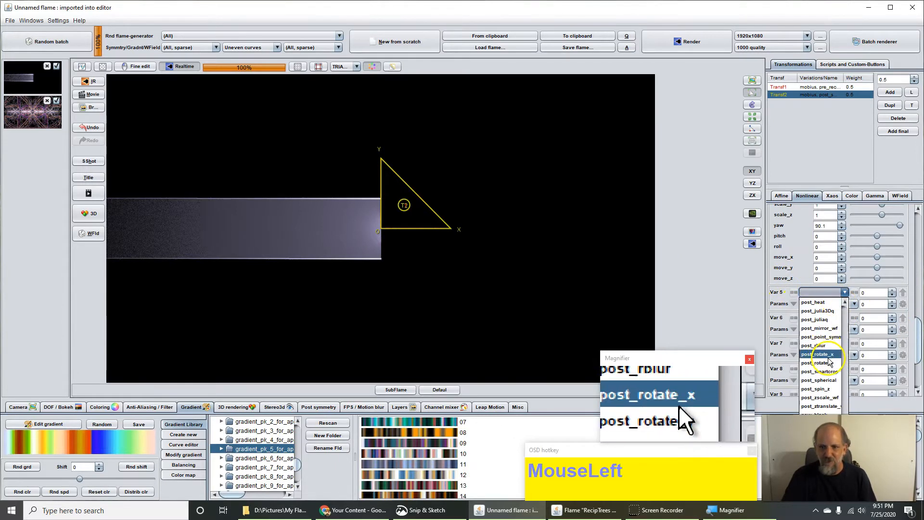
{"action": "left_click", "coordinate": [821, 329]}
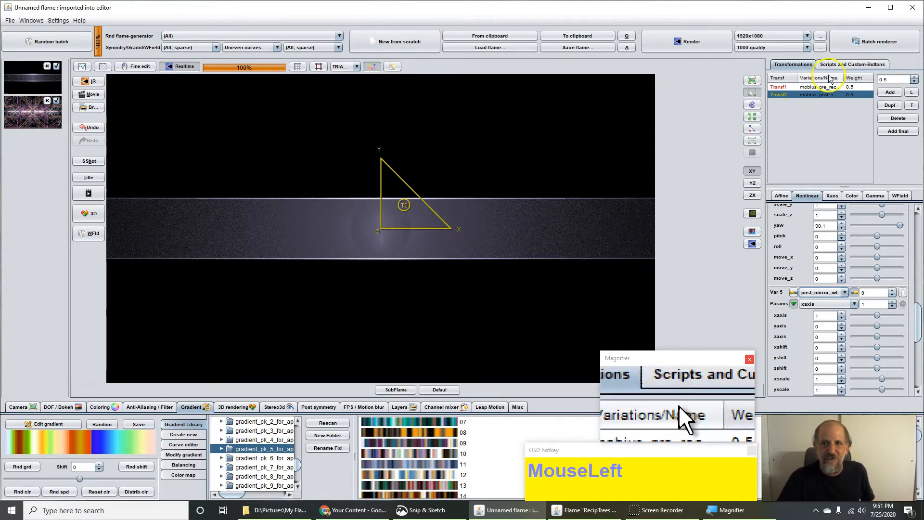
{"action": "left_click", "coordinate": [806, 111]}
{"action": "left_click_drag", "start_coordinate": [917, 322], "coordinate": [919, 216]}
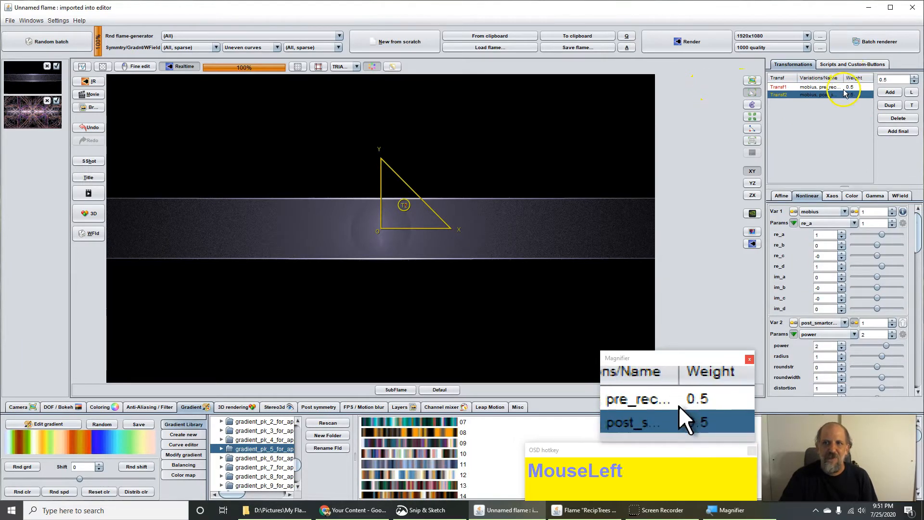
Step: Add a third linear3D transform and show its xaos weights in 'from' view
{"action": "left_click", "coordinate": [889, 92]}
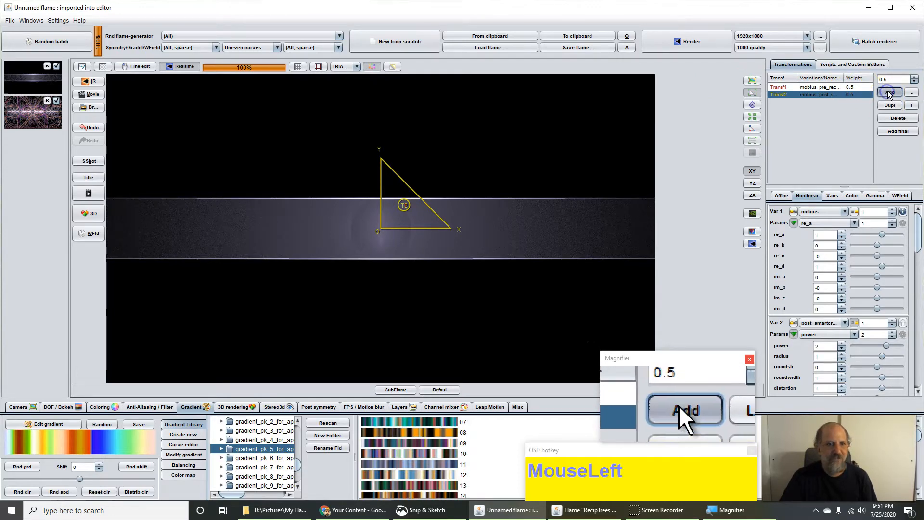
{"action": "left_click", "coordinate": [833, 197]}
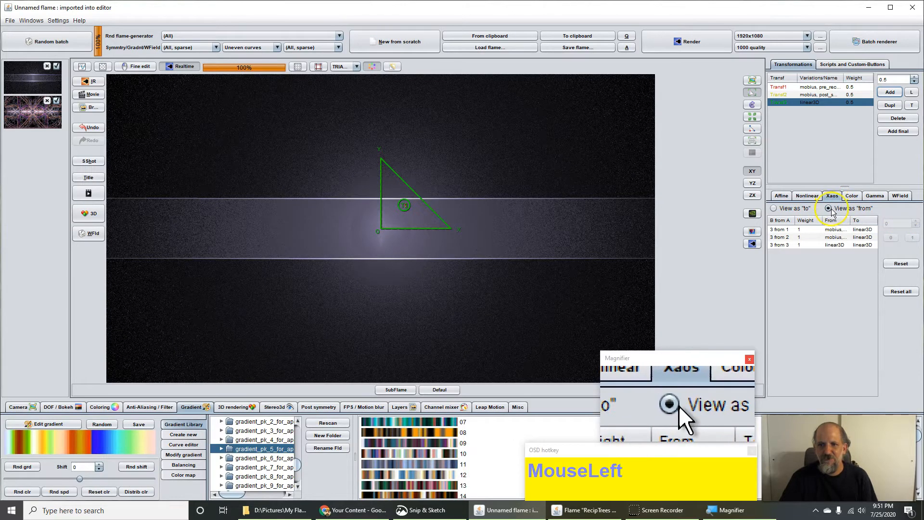
{"action": "left_click", "coordinate": [850, 215]}
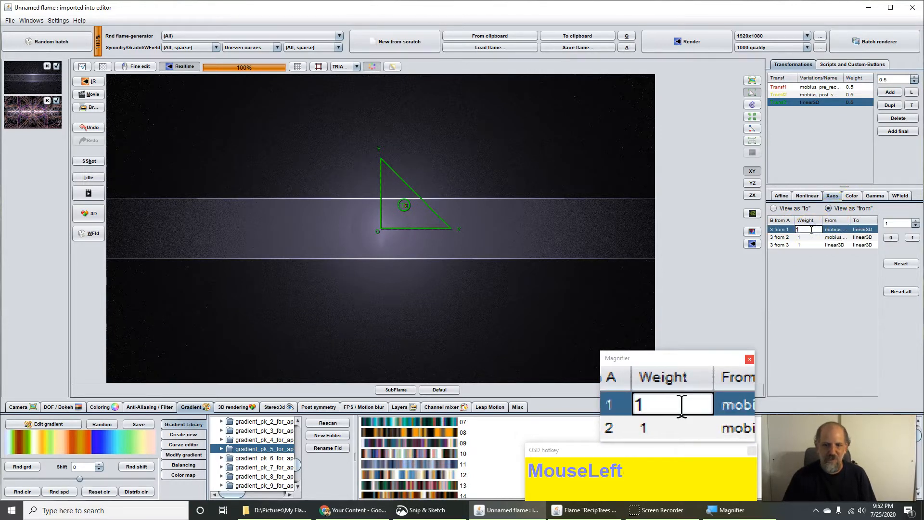
Step: Set the 3 from 1 xaos weight to 0, leaving 3 from 2 and 3 from 3 at 1
{"action": "key", "text": "Return"}
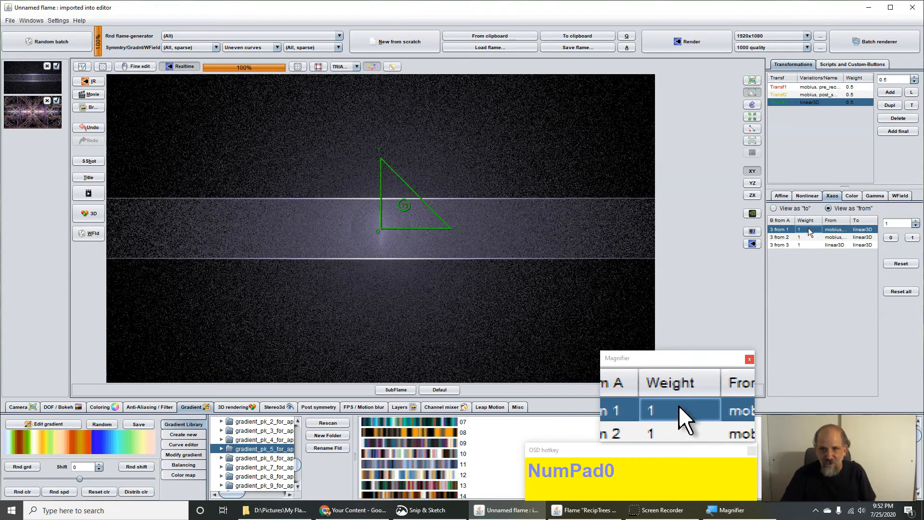
{"action": "double_click", "coordinate": [809, 229]}
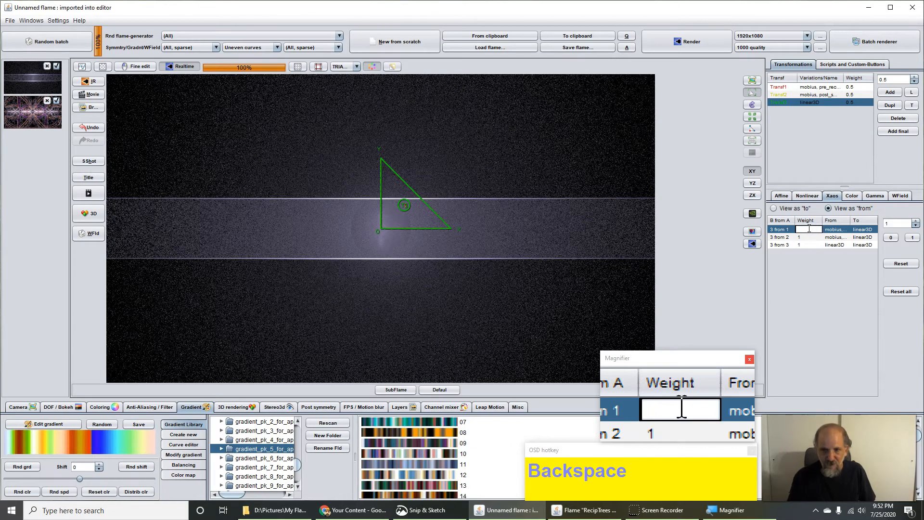
{"action": "key", "text": "Return"}
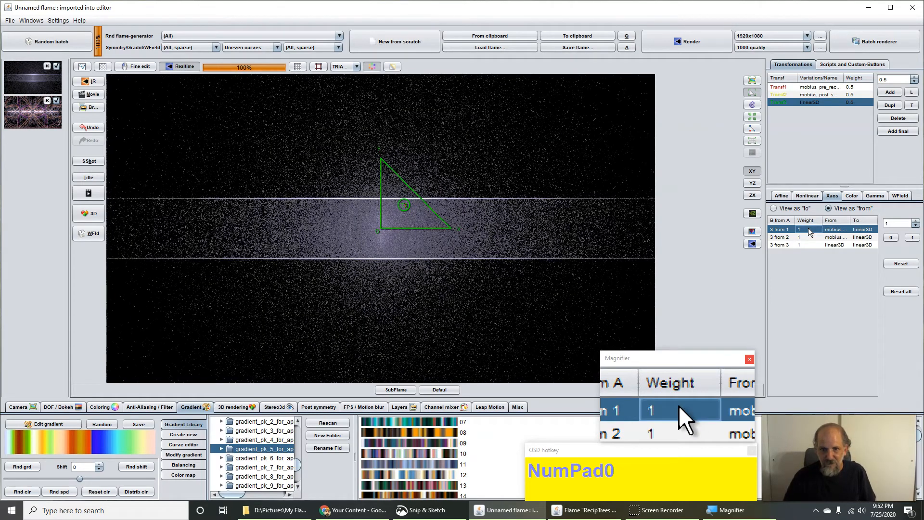
{"action": "left_click", "coordinate": [806, 238]}
{"action": "left_click", "coordinate": [815, 229]}
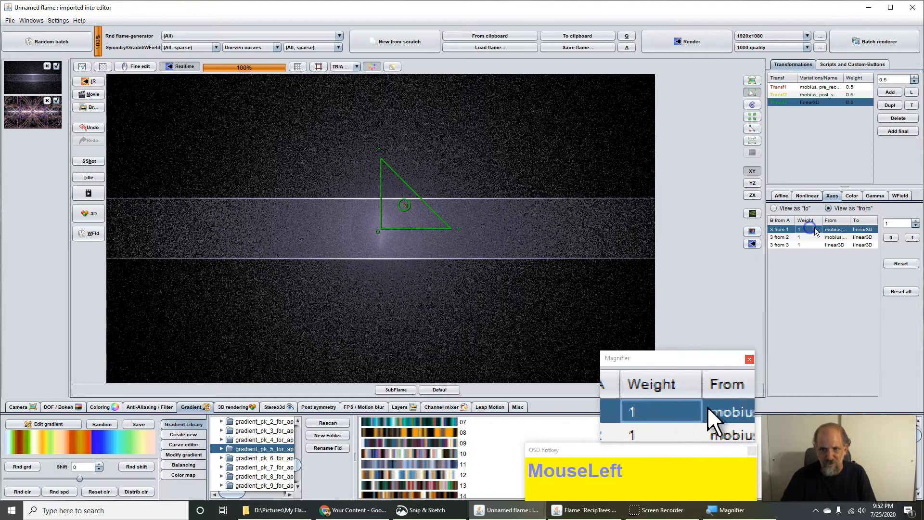
{"action": "left_click", "coordinate": [892, 238]}
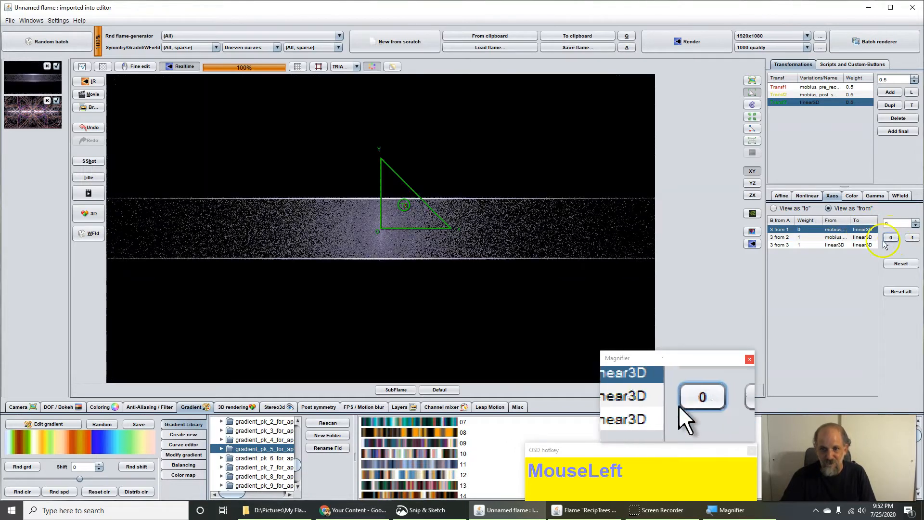
{"action": "left_click", "coordinate": [801, 238]}
{"action": "left_click", "coordinate": [804, 244]}
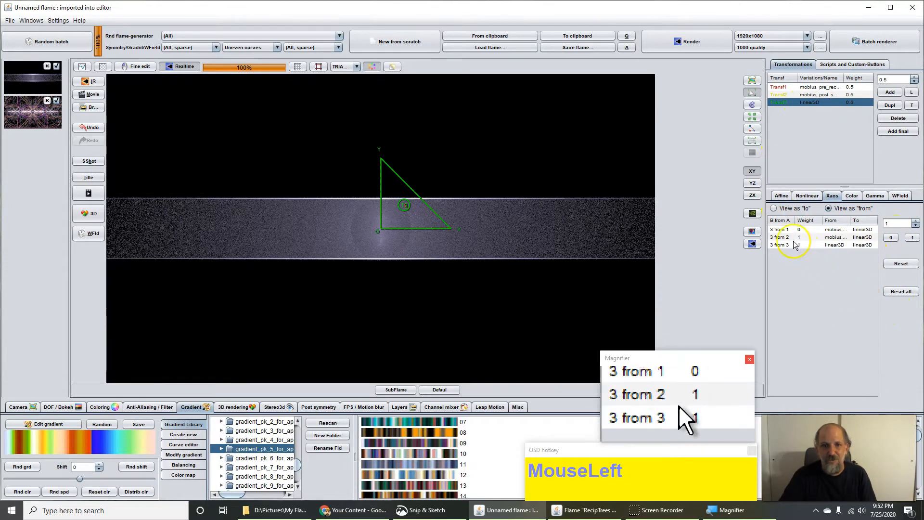
{"action": "left_click", "coordinate": [807, 196]}
Step: Replace the third transform's linear3D with the parallel variation at amount 1
{"action": "left_click", "coordinate": [809, 212]}
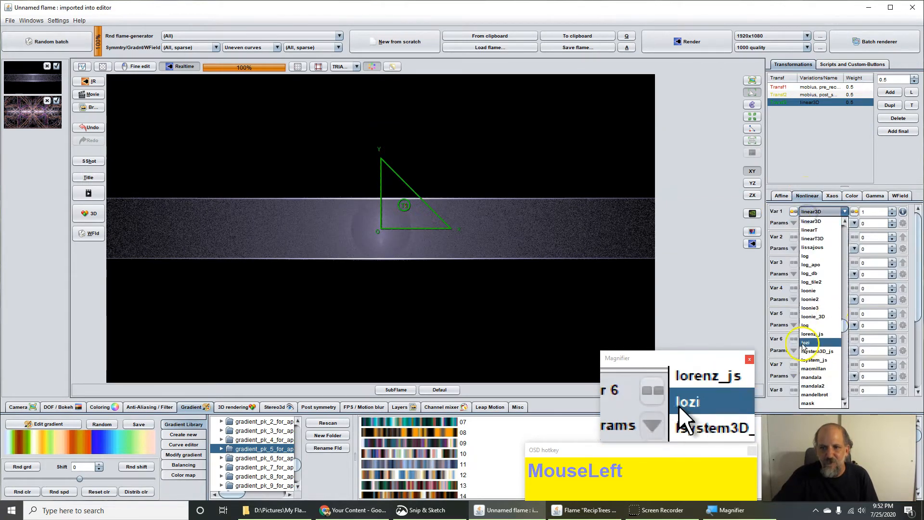
{"action": "scroll", "coordinate": [813, 352], "scroll_direction": "down", "scroll_amount": 1}
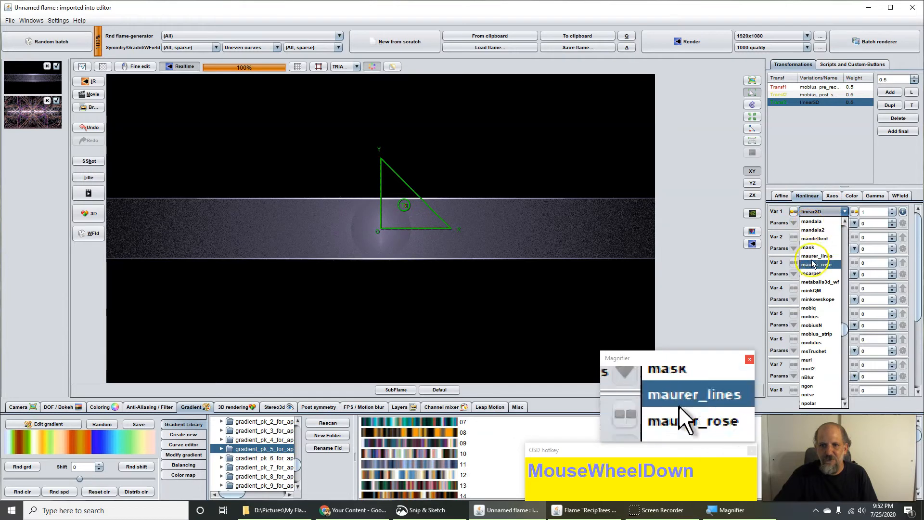
{"action": "scroll", "coordinate": [807, 301], "scroll_direction": "down", "scroll_amount": 6}
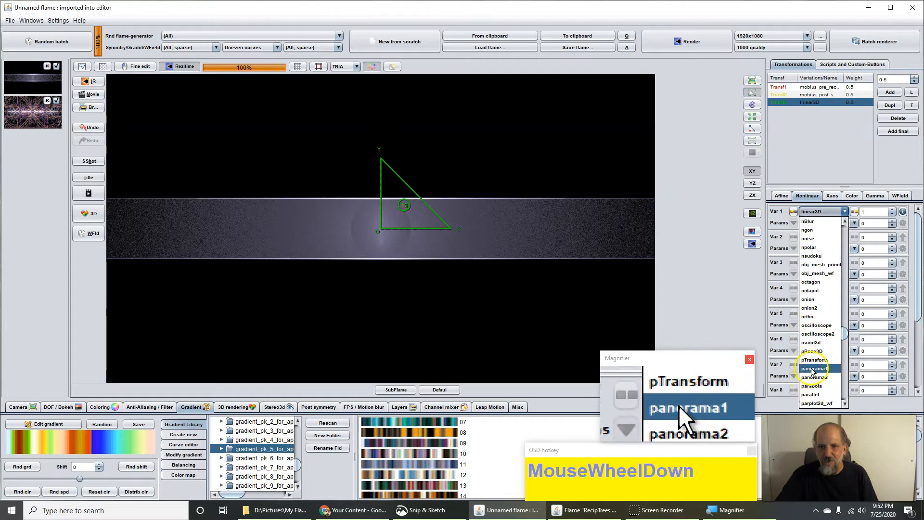
{"action": "left_click", "coordinate": [806, 396]}
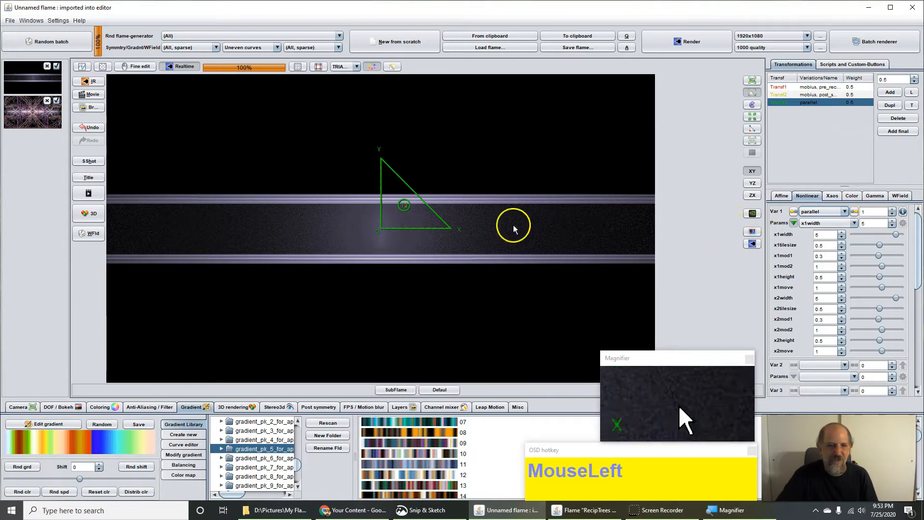
Step: Change the third transform's parallel amount from 1 to about 1.212
{"action": "mouse_move", "coordinate": [882, 211]}
{"action": "left_mouse_down"}
{"action": "mouse_move", "coordinate": [901, 212]}
{"action": "mouse_move", "coordinate": [872, 212]}
{"action": "mouse_move", "coordinate": [901, 214]}
{"action": "mouse_move", "coordinate": [867, 219]}
{"action": "left_mouse_up"}
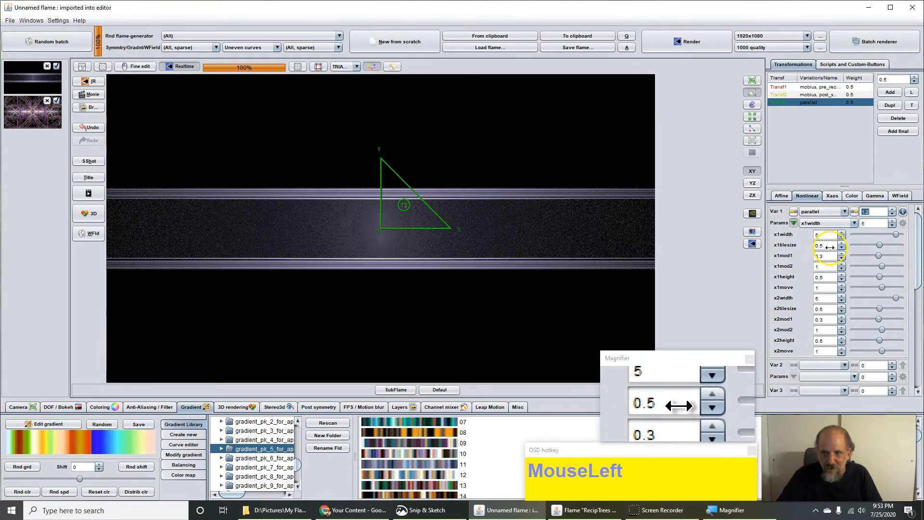
{"action": "left_click", "coordinate": [892, 215]}
{"action": "left_click", "coordinate": [892, 215]}
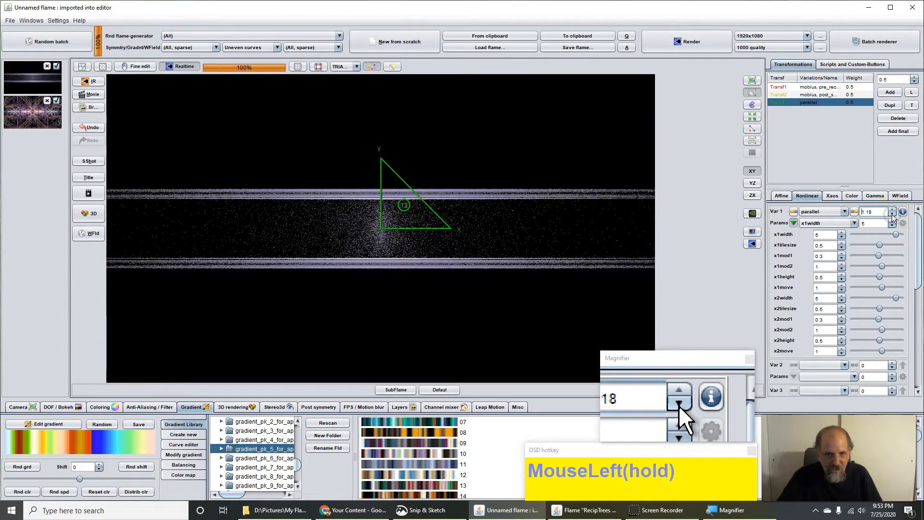
{"action": "mouse_move", "coordinate": [875, 211]}
{"action": "left_mouse_down"}
{"action": "mouse_move", "coordinate": [881, 205]}
{"action": "mouse_move", "coordinate": [871, 212]}
{"action": "left_mouse_up"}
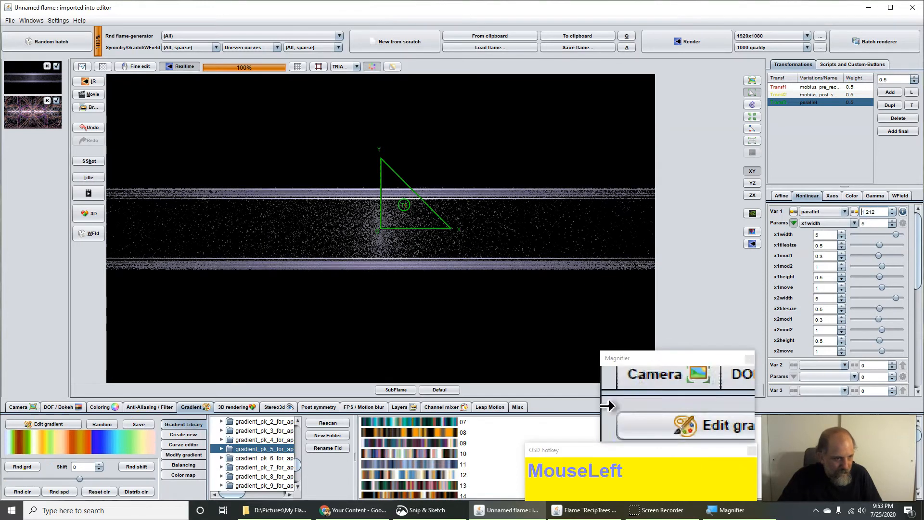
Step: Raise Pixs per unit to 196.2 and drag the parallel amount to roughly 1.22
{"action": "left_click", "coordinate": [22, 408]}
{"action": "left_click_drag", "start_coordinate": [227, 454], "coordinate": [398, 462]}
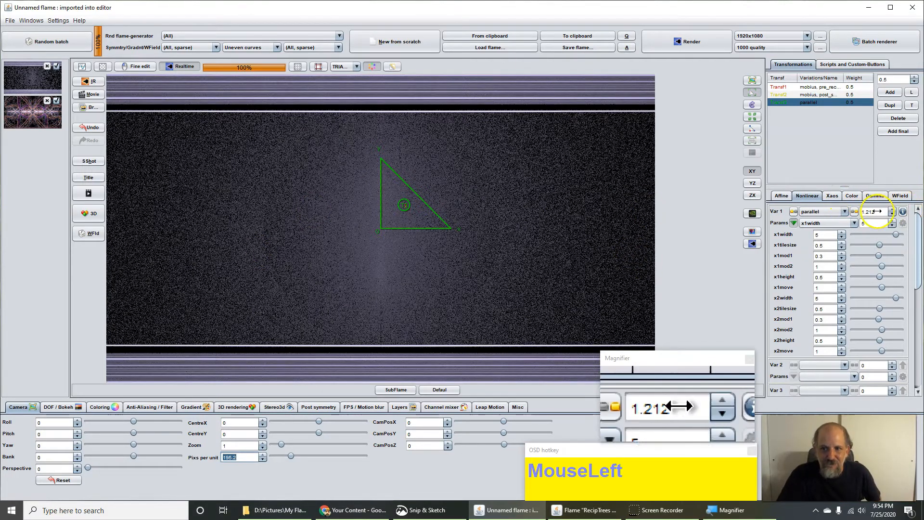
{"action": "left_click_drag", "start_coordinate": [877, 212], "coordinate": [868, 224]}
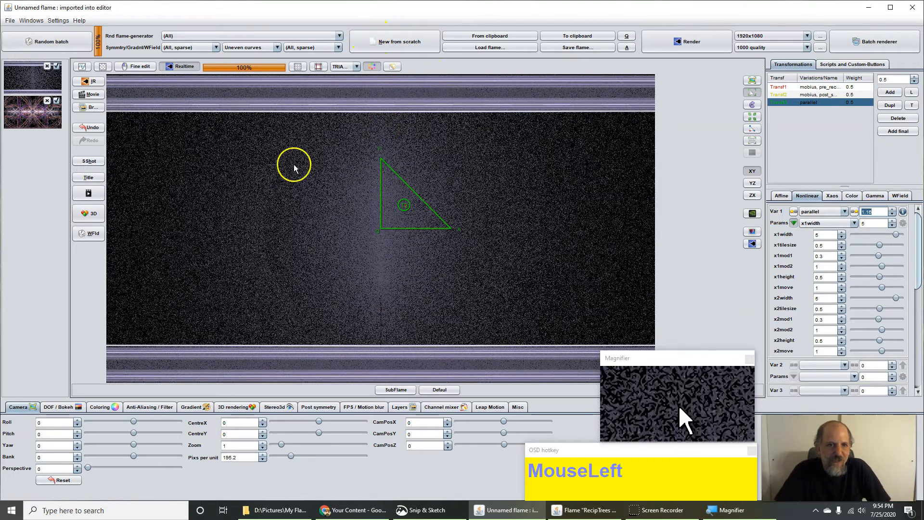
Step: Scale the green T3 triangle down slightly with the mouse wheel, watching the realtime preview
{"action": "scroll", "coordinate": [402, 202], "scroll_direction": "down", "scroll_amount": 4}
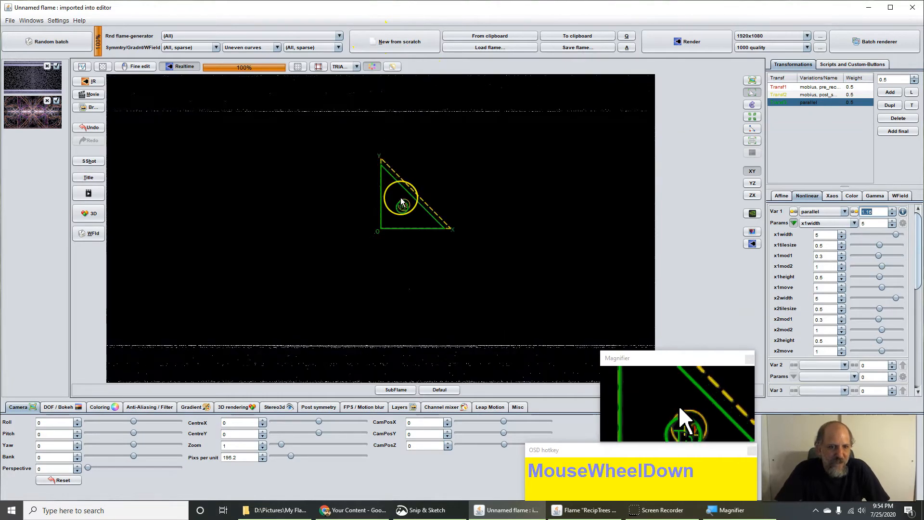
{"action": "scroll", "coordinate": [402, 202], "scroll_direction": "down", "scroll_amount": 4}
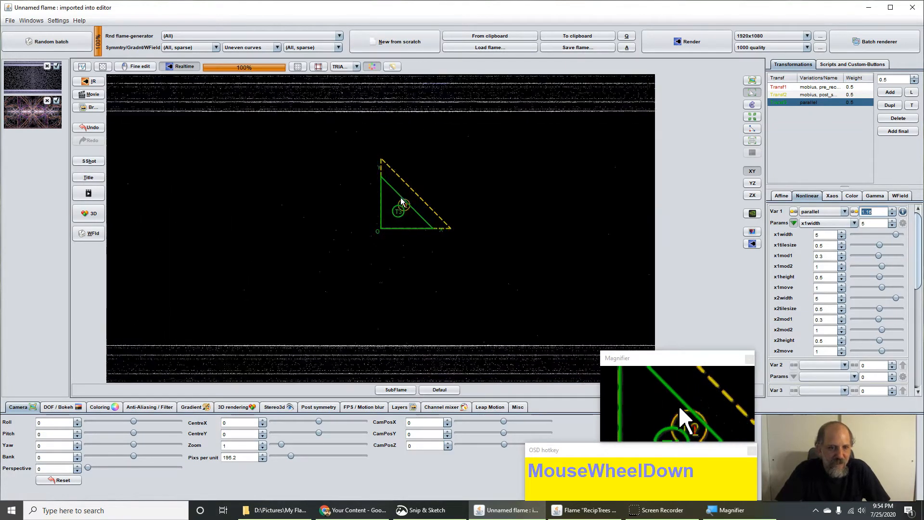
{"action": "scroll", "coordinate": [401, 201], "scroll_direction": "down", "scroll_amount": 3}
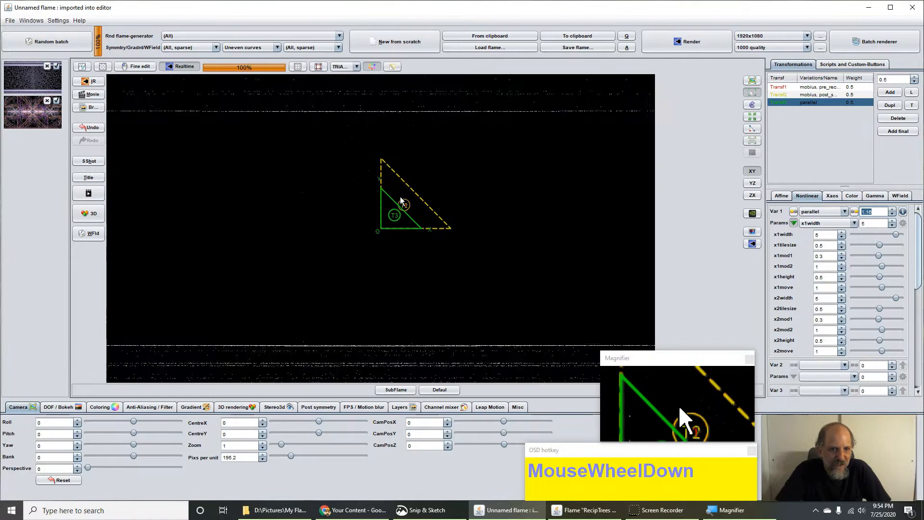
{"action": "scroll", "coordinate": [400, 197], "scroll_direction": "down", "scroll_amount": 3}
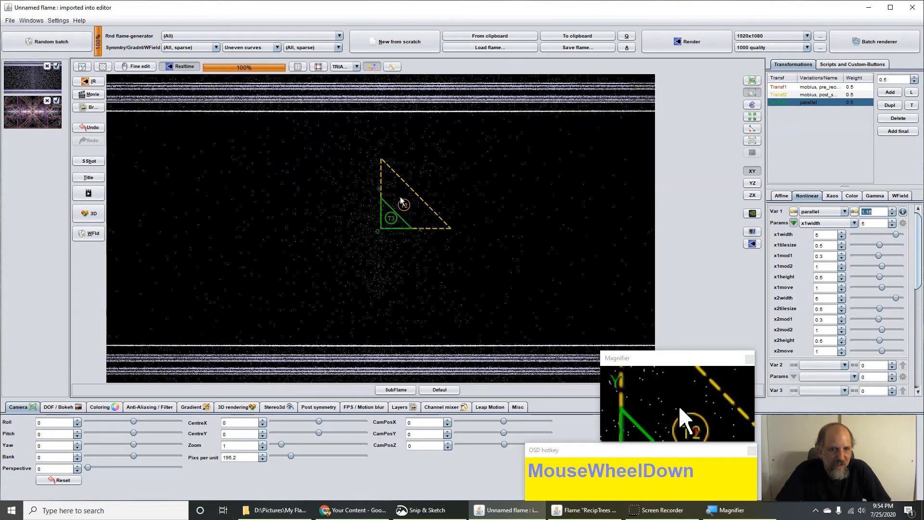
{"action": "scroll", "coordinate": [401, 201], "scroll_direction": "down", "scroll_amount": 2}
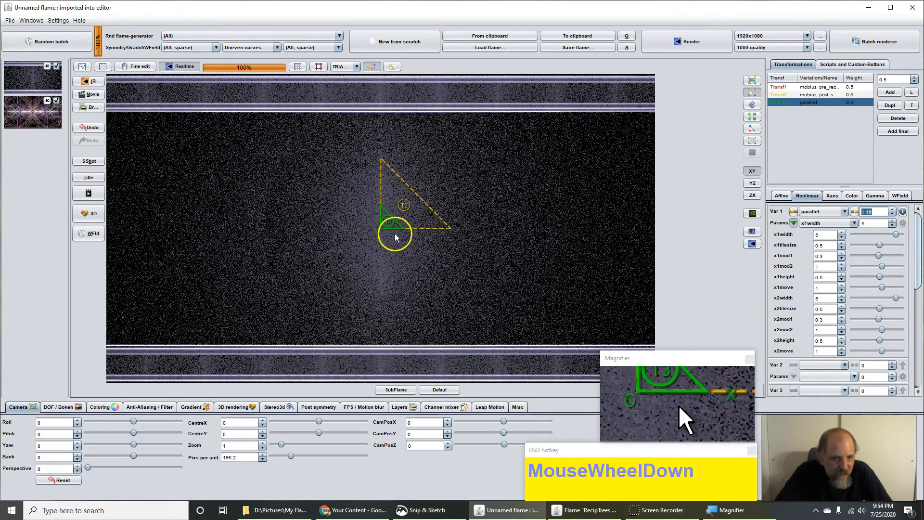
{"action": "scroll", "coordinate": [394, 237], "scroll_direction": "down", "scroll_amount": 1}
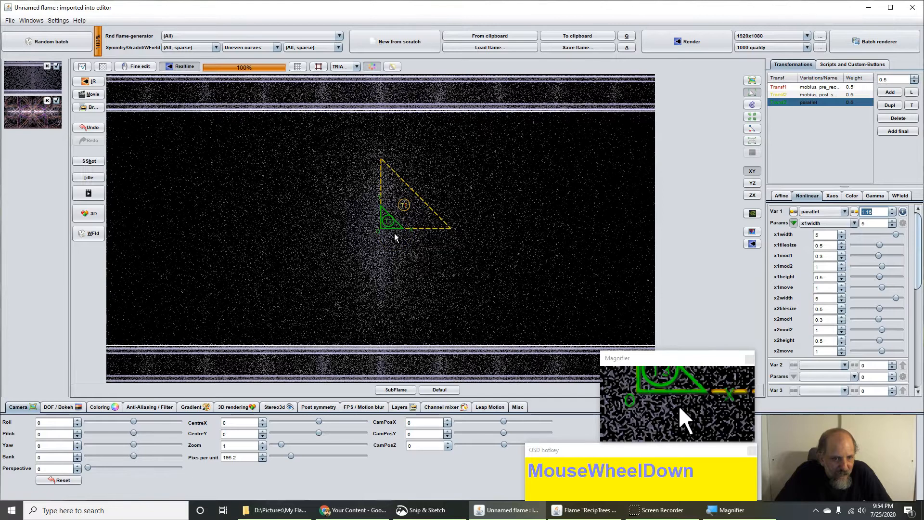
{"action": "scroll", "coordinate": [394, 237], "scroll_direction": "down", "scroll_amount": 1}
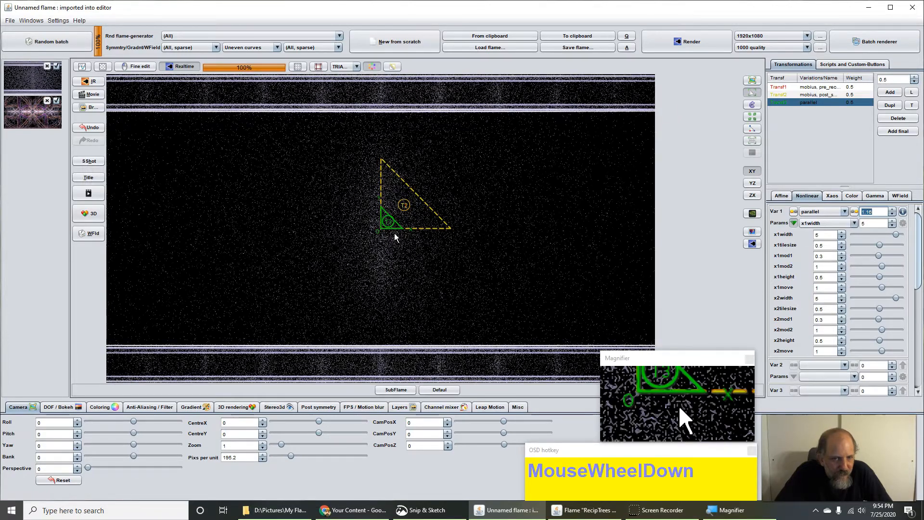
{"action": "scroll", "coordinate": [394, 236], "scroll_direction": "down", "scroll_amount": 1}
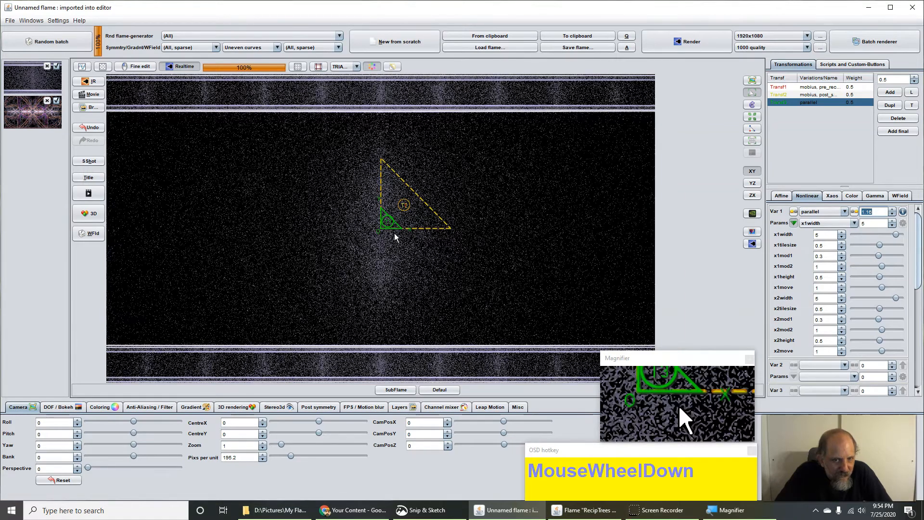
{"action": "scroll", "coordinate": [395, 236], "scroll_direction": "up", "scroll_amount": 1}
{"action": "scroll", "coordinate": [394, 236], "scroll_direction": "down", "scroll_amount": 1}
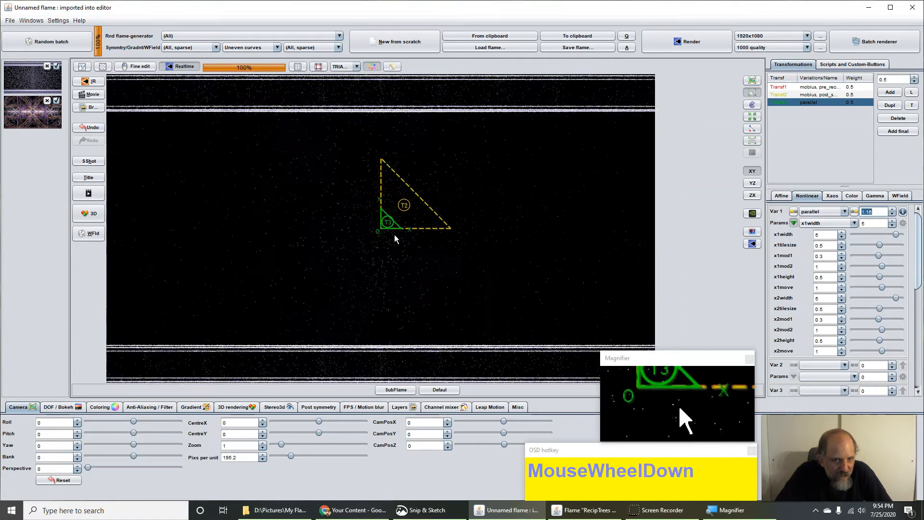
{"action": "scroll", "coordinate": [394, 235], "scroll_direction": "down", "scroll_amount": 1}
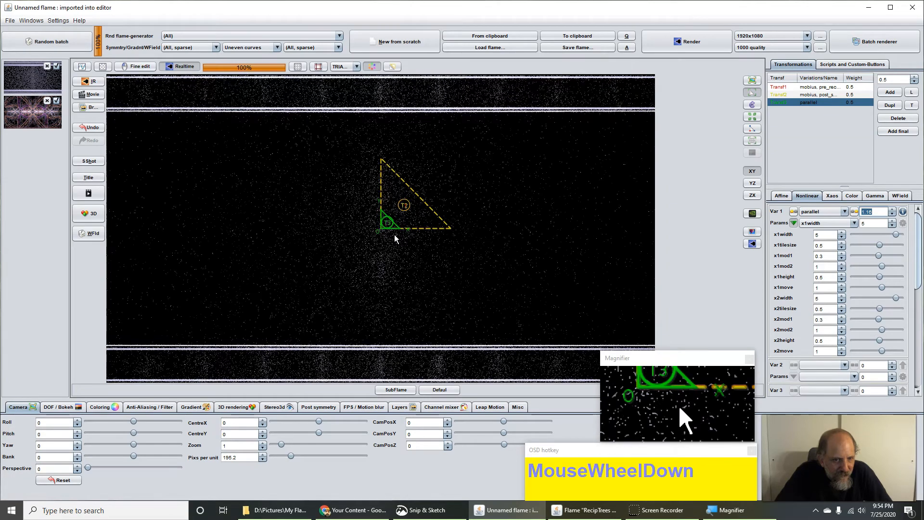
{"action": "scroll", "coordinate": [395, 238], "scroll_direction": "down", "scroll_amount": 1}
{"action": "scroll", "coordinate": [395, 238], "scroll_direction": "up", "scroll_amount": 1}
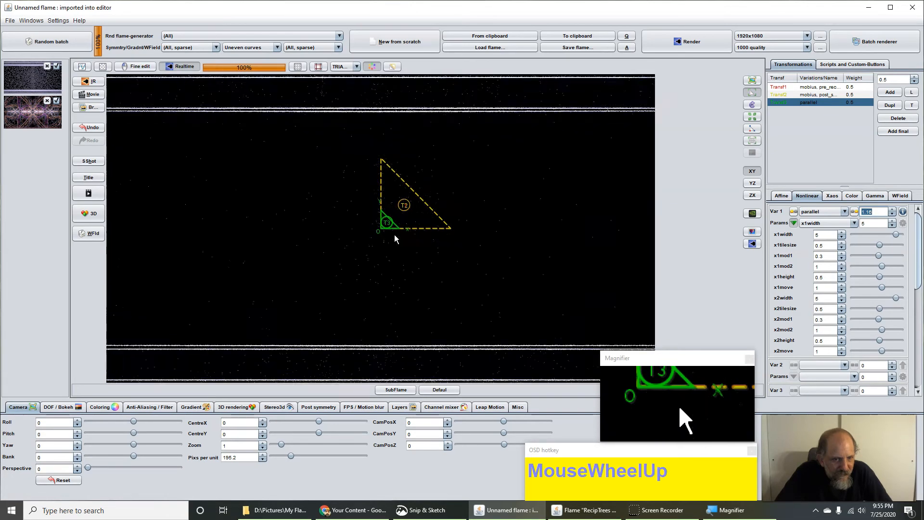
{"action": "scroll", "coordinate": [394, 236], "scroll_direction": "down", "scroll_amount": 1}
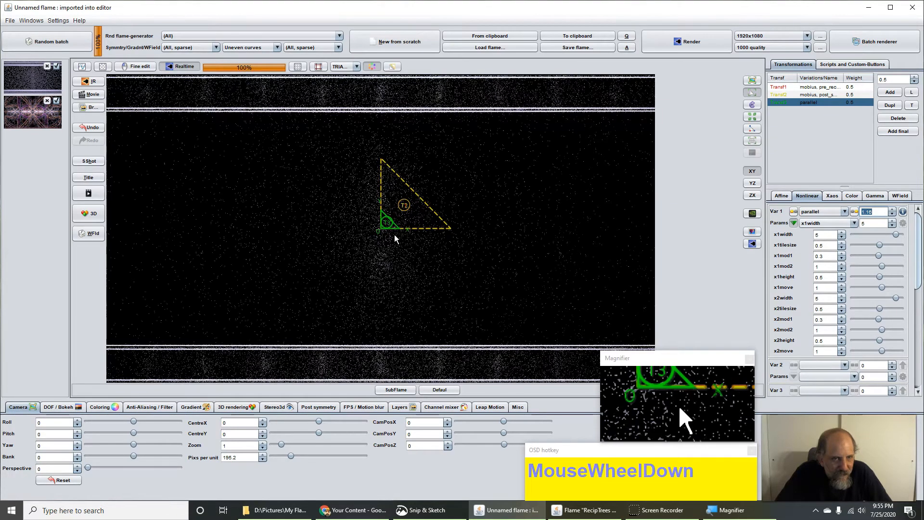
{"action": "scroll", "coordinate": [395, 235], "scroll_direction": "up", "scroll_amount": 1}
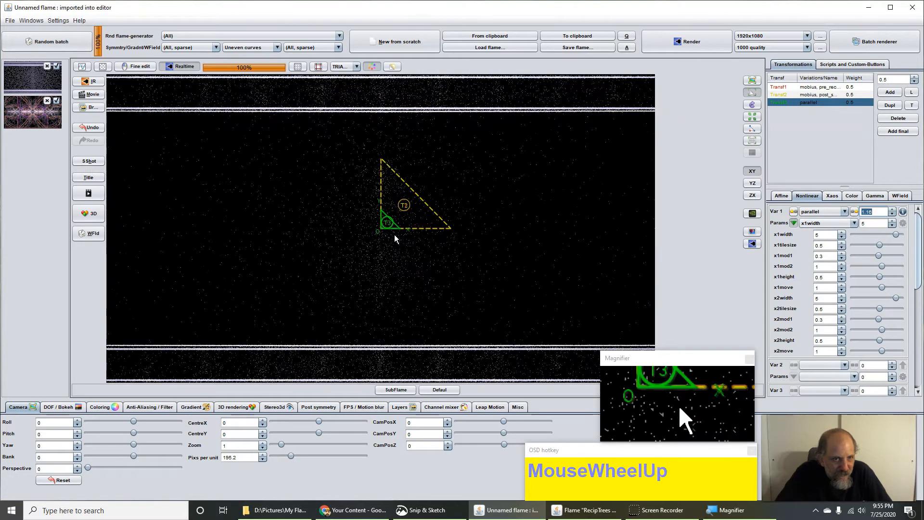
{"action": "scroll", "coordinate": [394, 235], "scroll_direction": "down", "scroll_amount": 1}
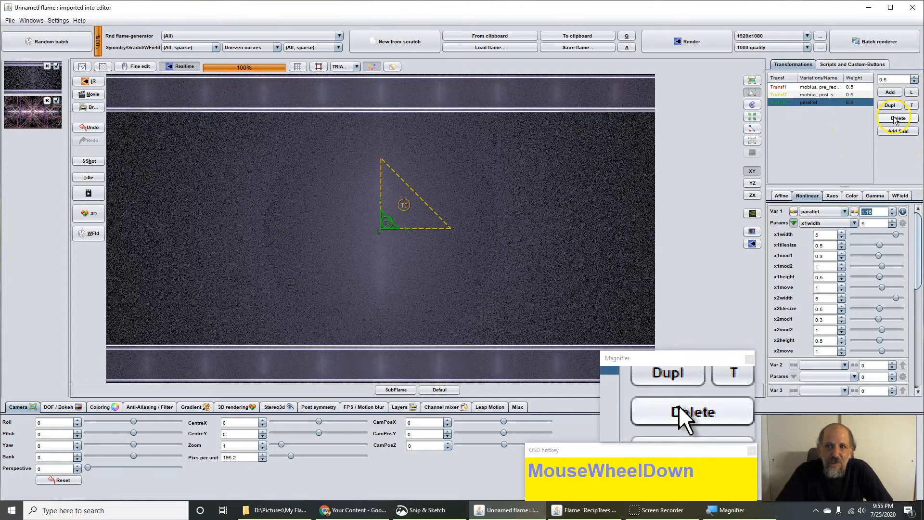
Step: Add a fourth transform using the separation variation
{"action": "left_click", "coordinate": [890, 93]}
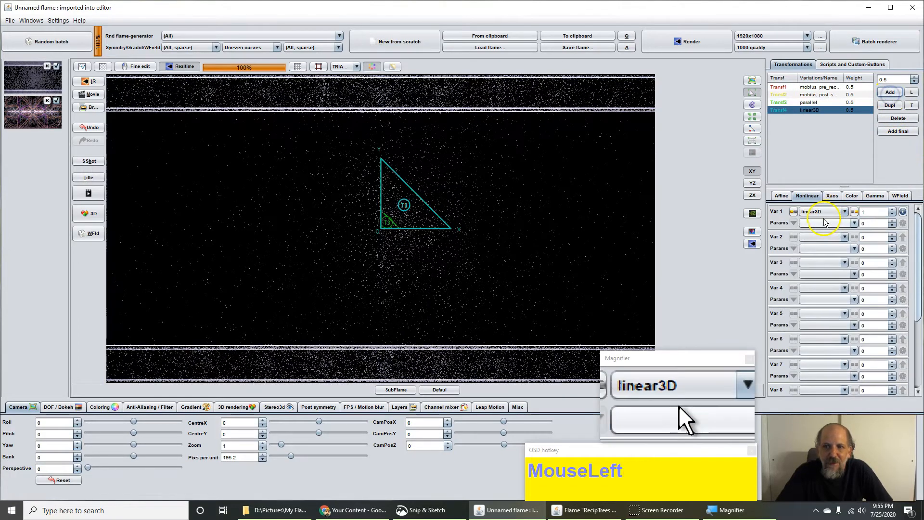
{"action": "left_click", "coordinate": [822, 212]}
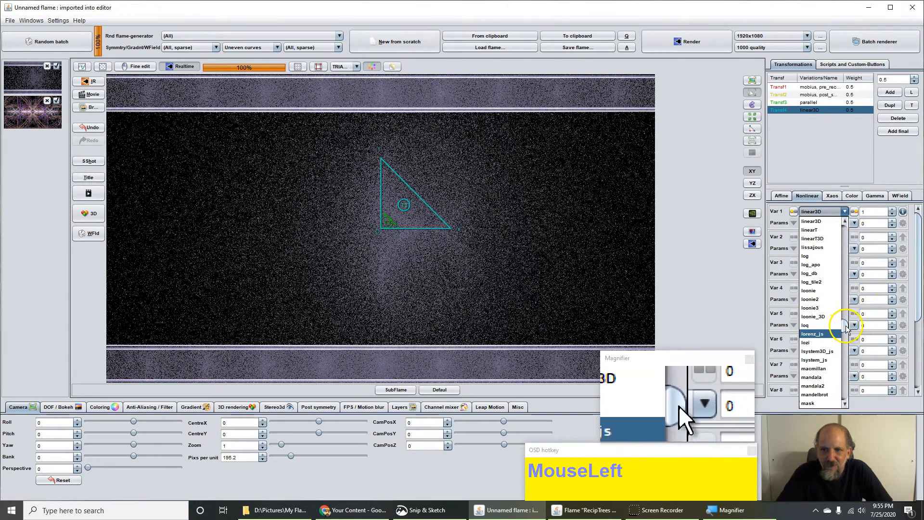
{"action": "left_click_drag", "start_coordinate": [847, 327], "coordinate": [842, 361]}
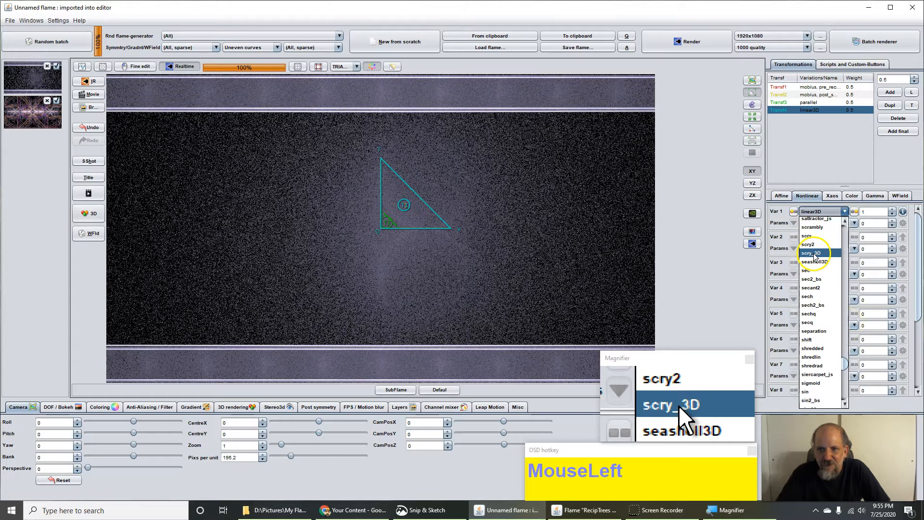
{"action": "left_click", "coordinate": [815, 332]}
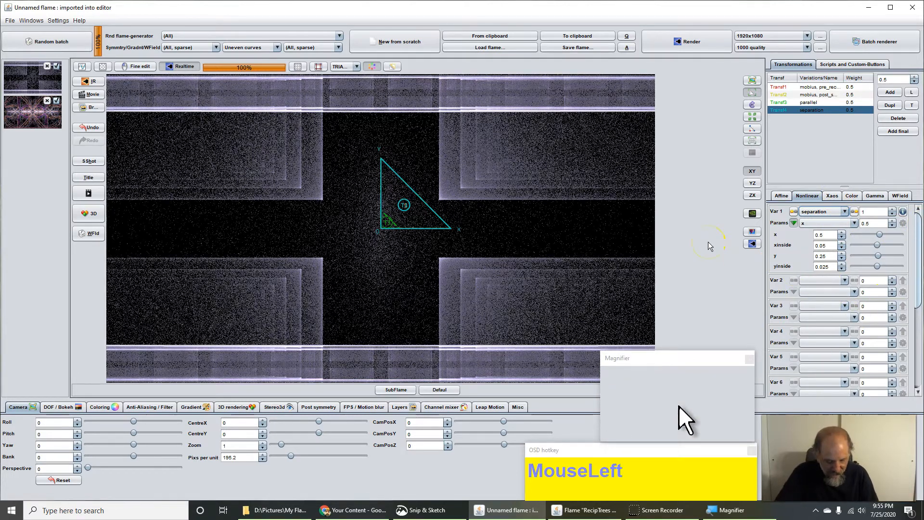
Step: Set separation x 0, xinside 0, y 1.32, yinside -1, and zoom the preview out
{"action": "type", "text": "0"}
{"action": "left_click", "coordinate": [824, 245]}
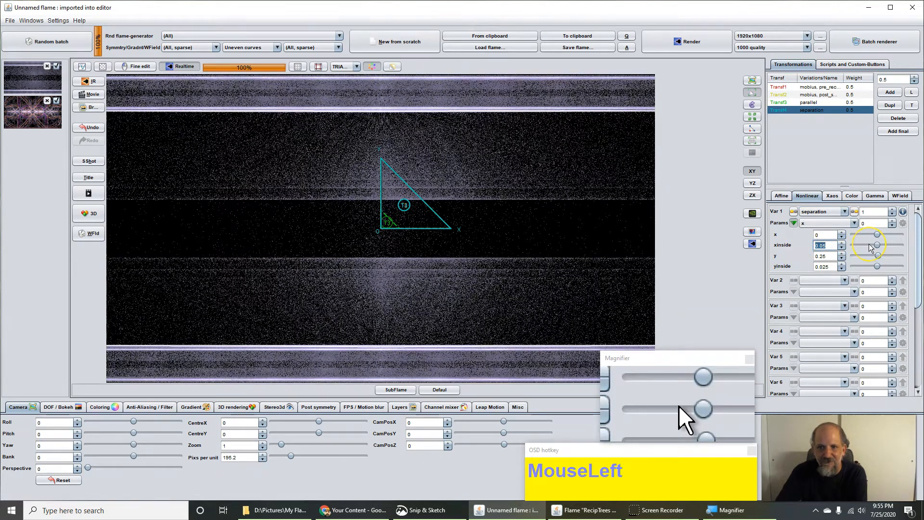
{"action": "left_click", "coordinate": [822, 256]}
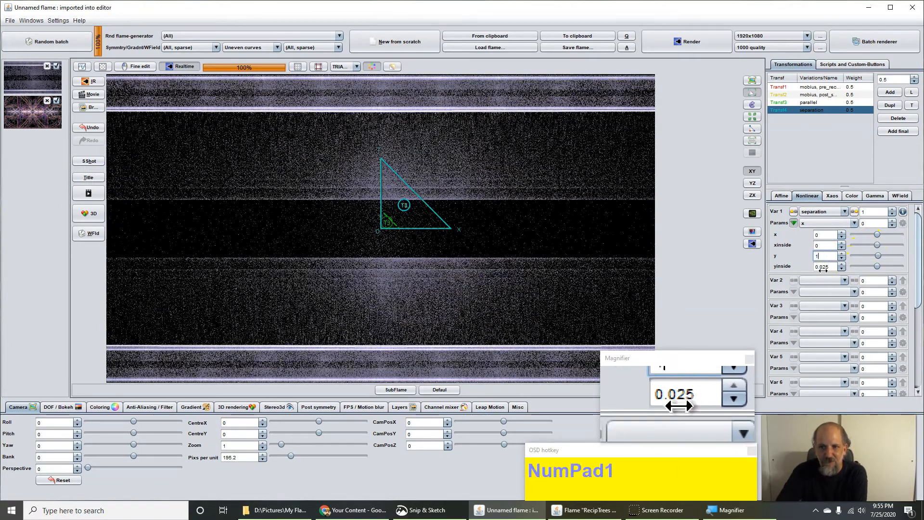
{"action": "left_click", "coordinate": [823, 266]}
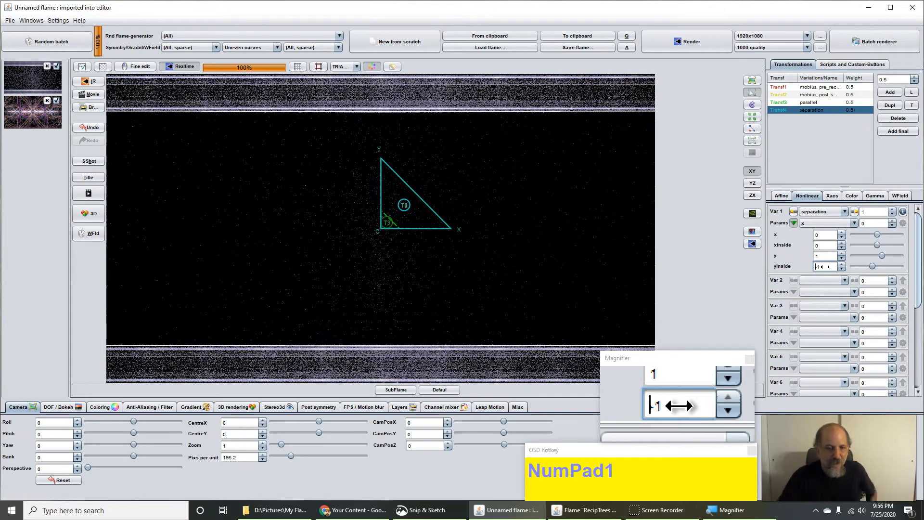
{"action": "left_click_drag", "start_coordinate": [242, 458], "coordinate": [146, 418]}
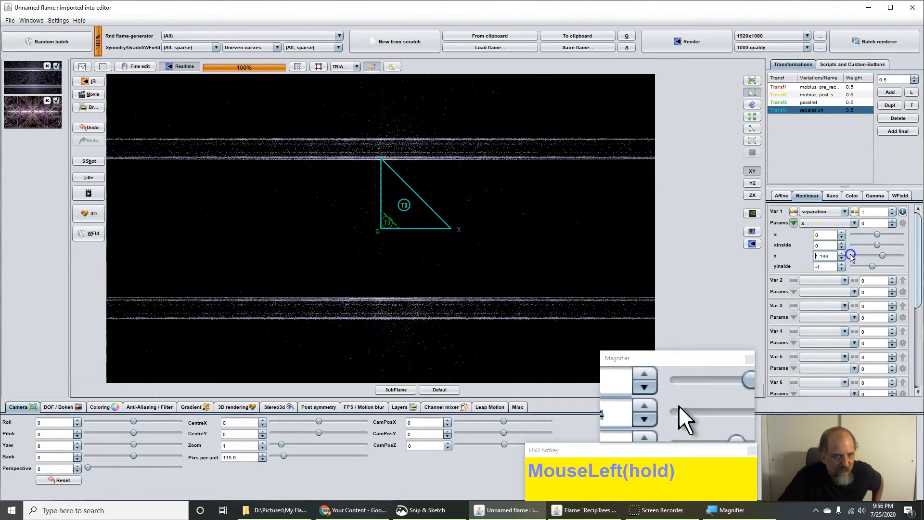
{"action": "left_click_drag", "start_coordinate": [886, 255], "coordinate": [861, 261]}
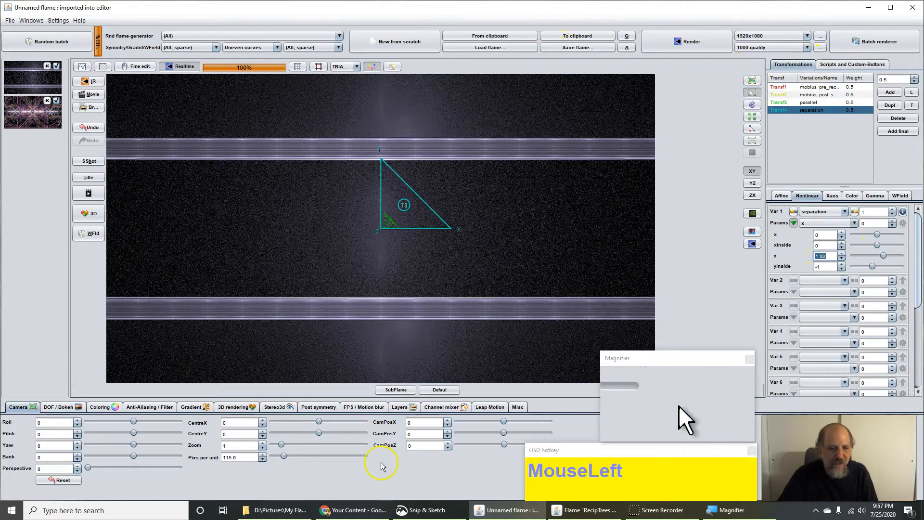
Step: Open gist.github.com in a new browser tab
{"action": "left_click", "coordinate": [346, 511]}
{"action": "left_click", "coordinate": [827, 8]}
{"action": "type", "text": "gus"}
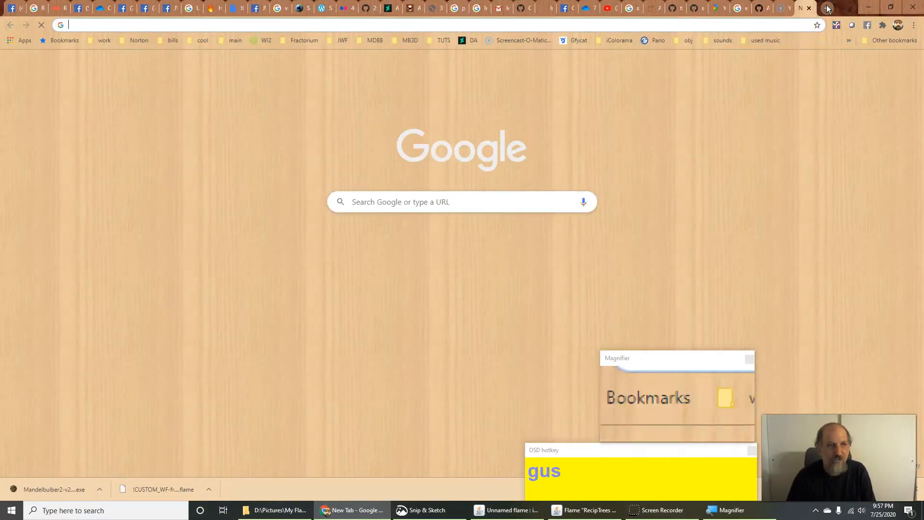
{"action": "left_click", "coordinate": [310, 11]}
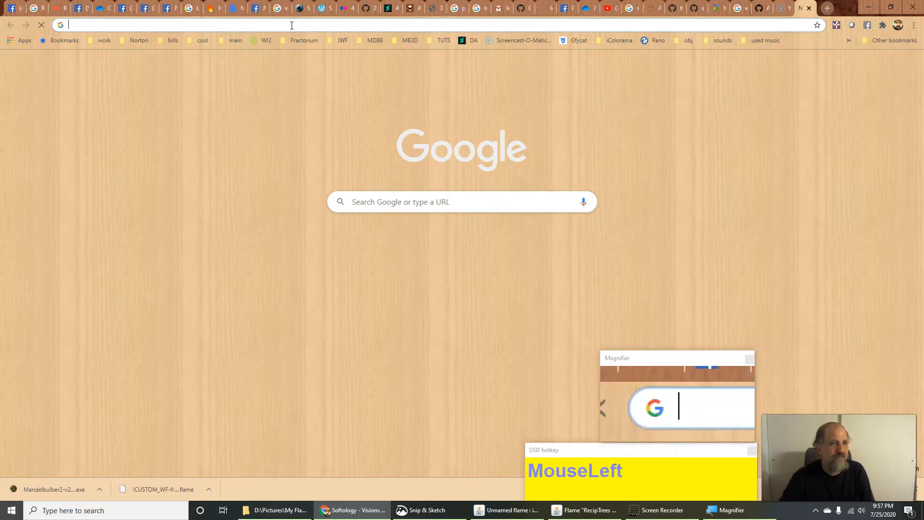
{"action": "type", "text": "g"}
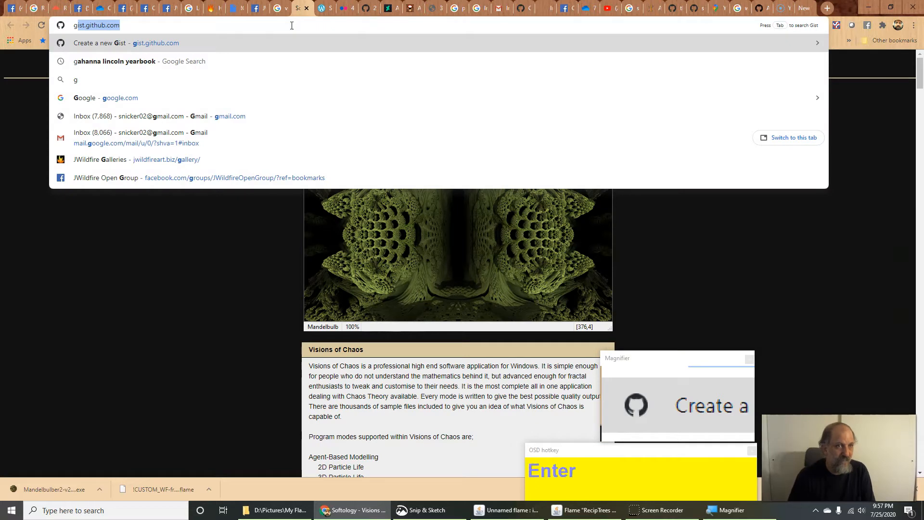
{"action": "key", "text": "Return"}
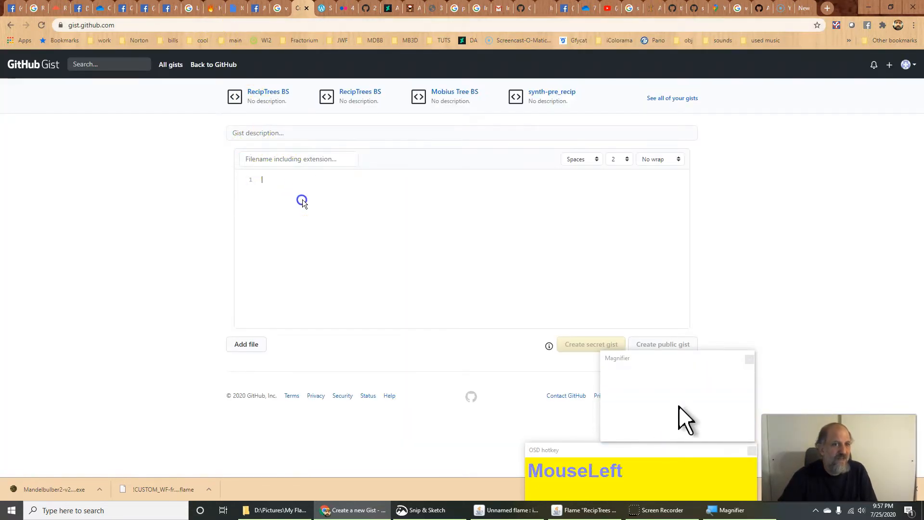
Step: Copy the flame from JWildfire, paste its XML into the new gist, and return to JWildfire
{"action": "left_click", "coordinate": [496, 511]}
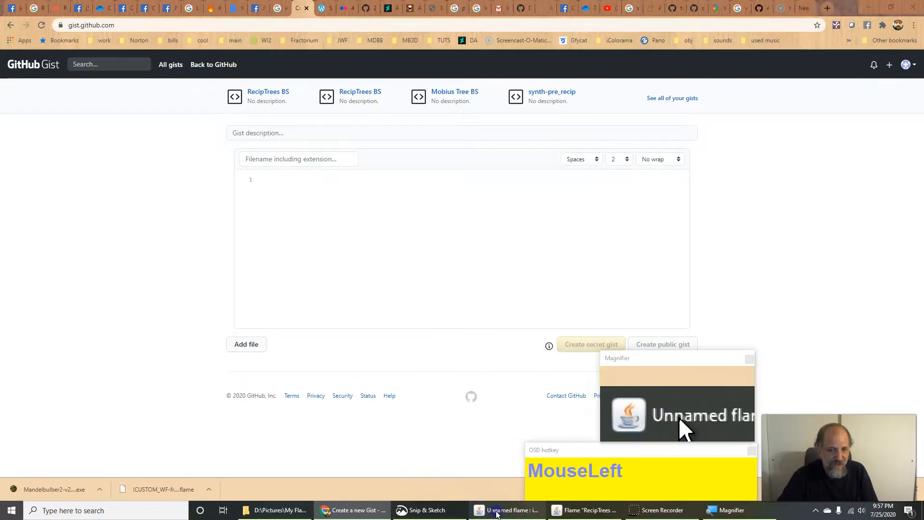
{"action": "left_click", "coordinate": [561, 40]}
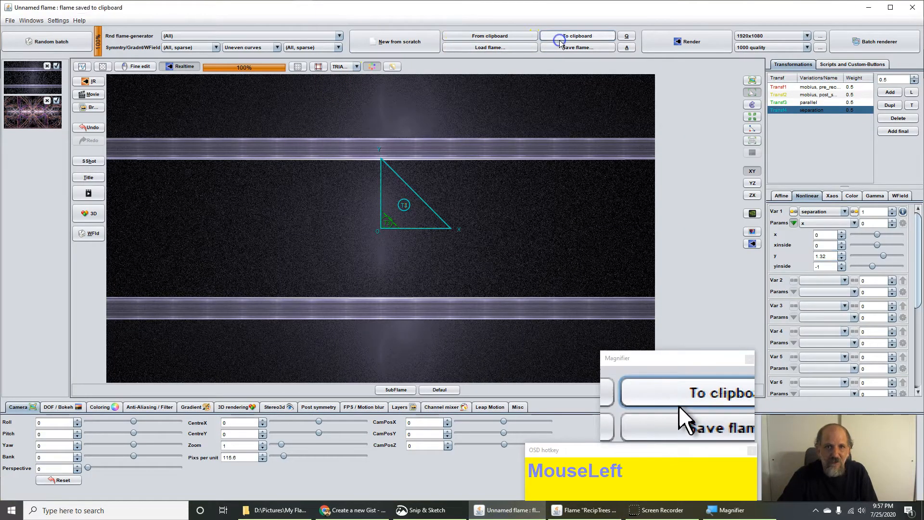
{"action": "key", "text": "alt+Tab"}
{"action": "key", "text": "ctrl+v"}
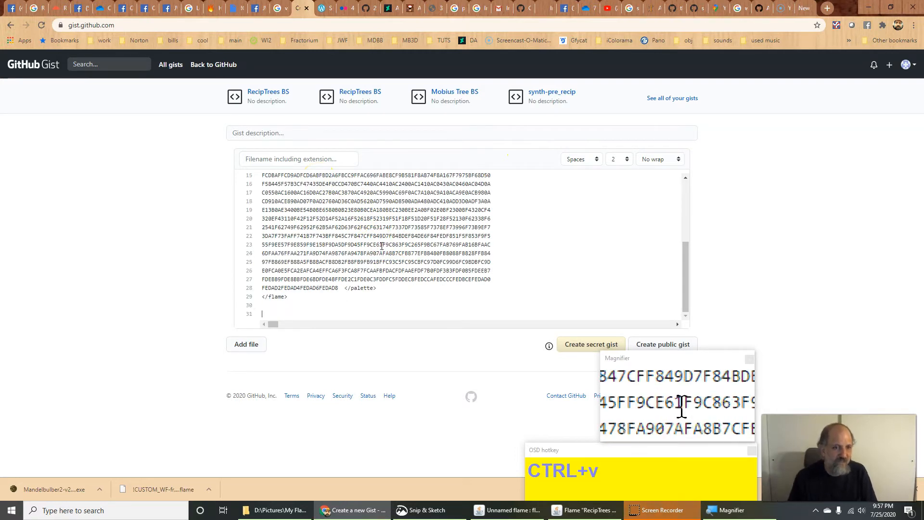
{"action": "key", "text": "alt+Tab"}
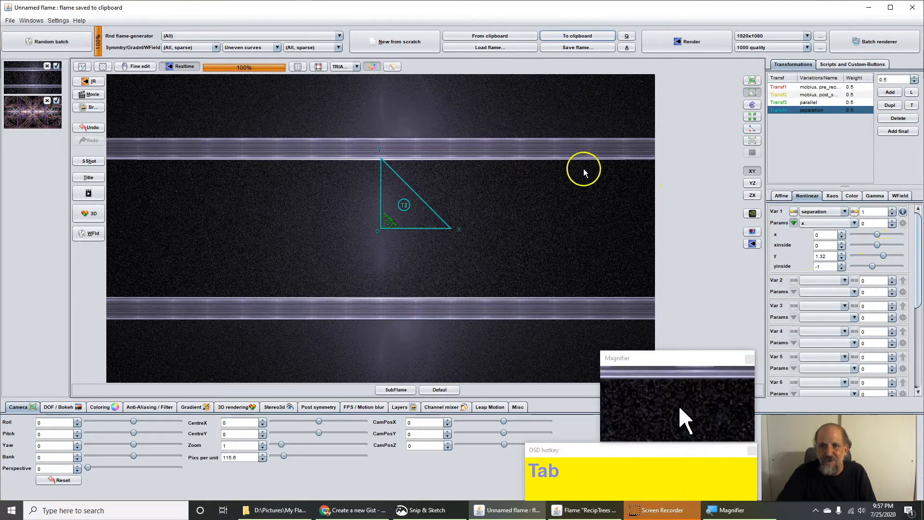
Step: Set the separation transform's xaos weight from transform 1 to 0, then select Transf1 (mobius/pre_recip)
{"action": "left_click", "coordinate": [811, 89]}
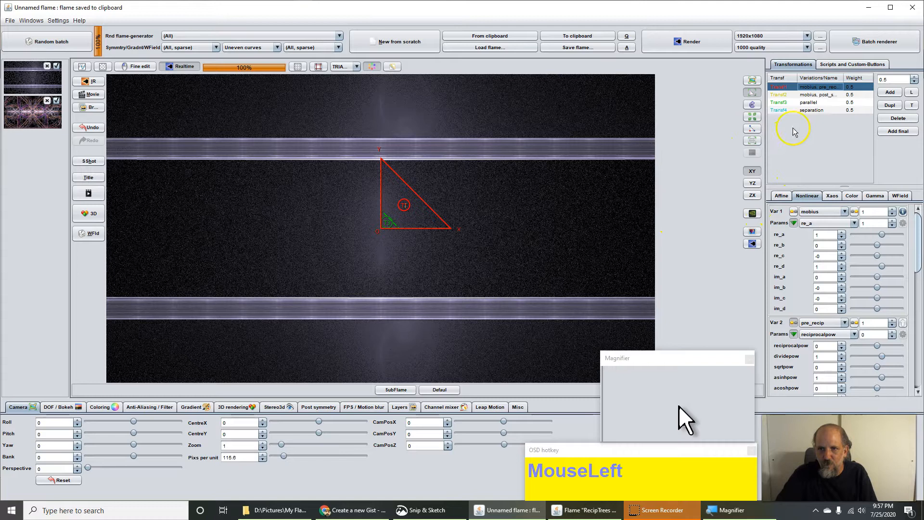
{"action": "left_click", "coordinate": [817, 110]}
{"action": "left_click", "coordinate": [832, 196]}
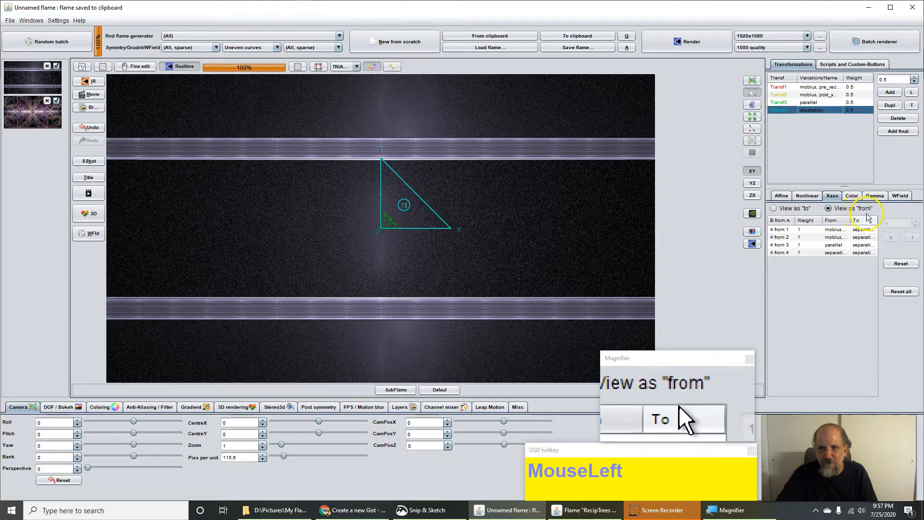
{"action": "left_click", "coordinate": [802, 230]}
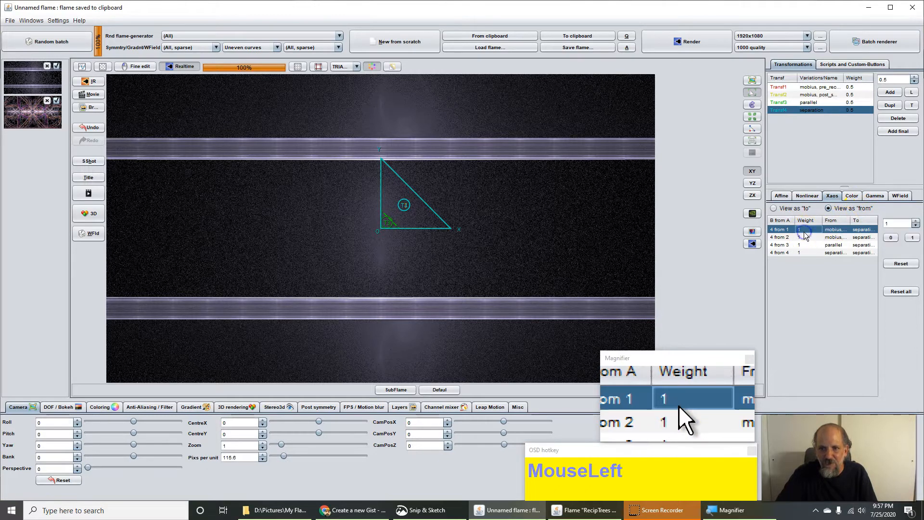
{"action": "left_click", "coordinate": [889, 238]}
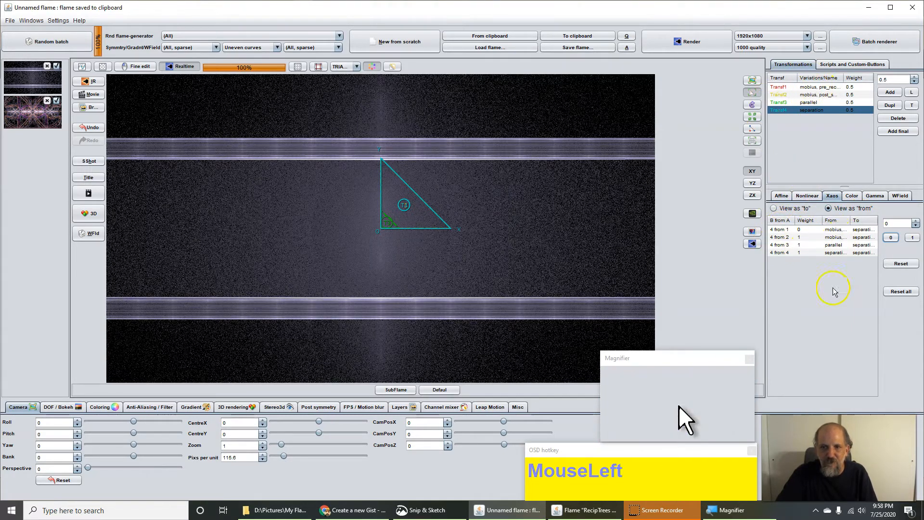
{"action": "left_click", "coordinate": [801, 239]}
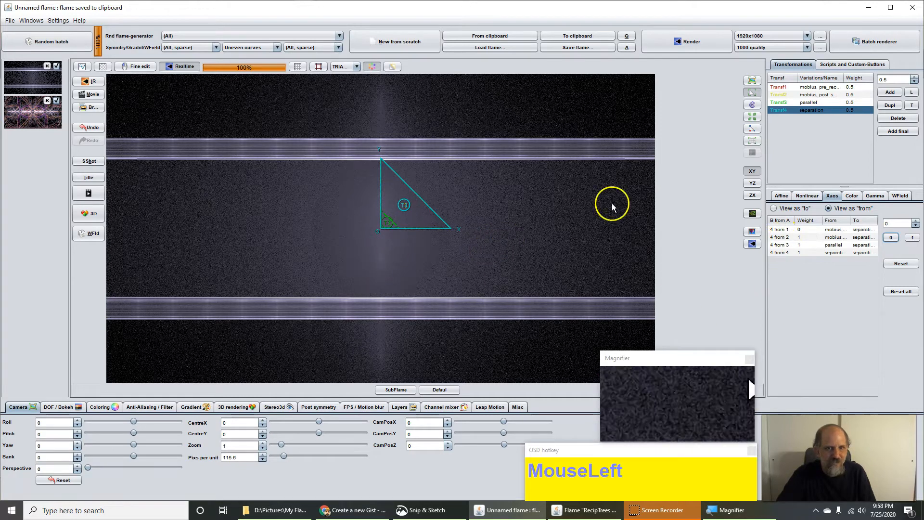
{"action": "left_click", "coordinate": [817, 90]}
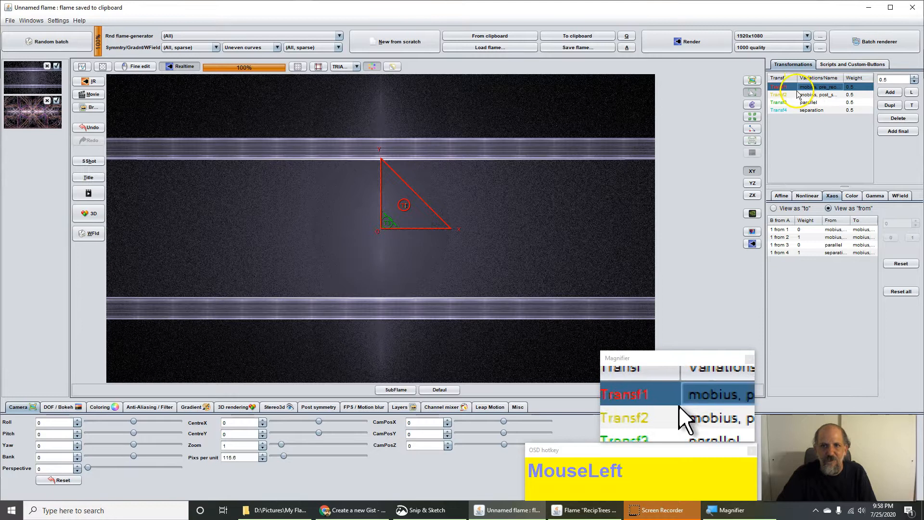
Step: Clear pre_blur from Transf1's Var 3 slot and zoom the flame to 194.8 pixels per unit
{"action": "left_click", "coordinate": [809, 197]}
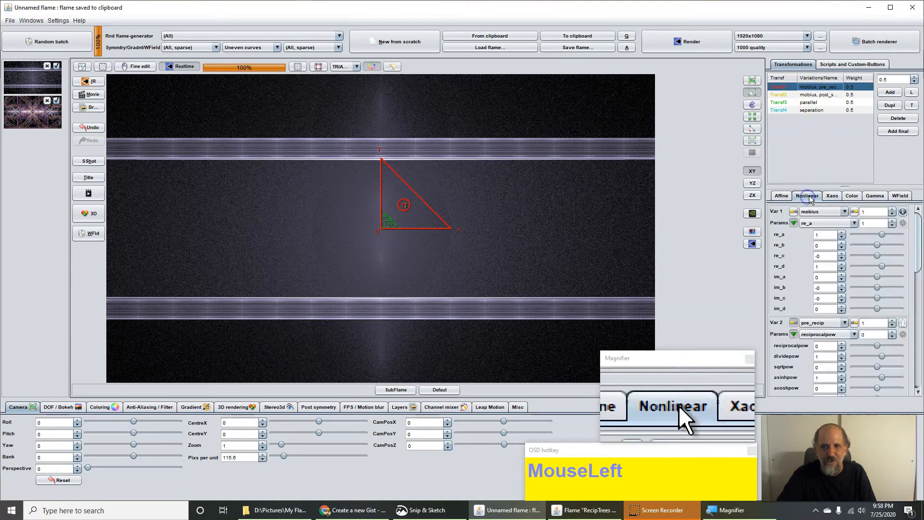
{"action": "left_click_drag", "start_coordinate": [918, 250], "coordinate": [911, 302]}
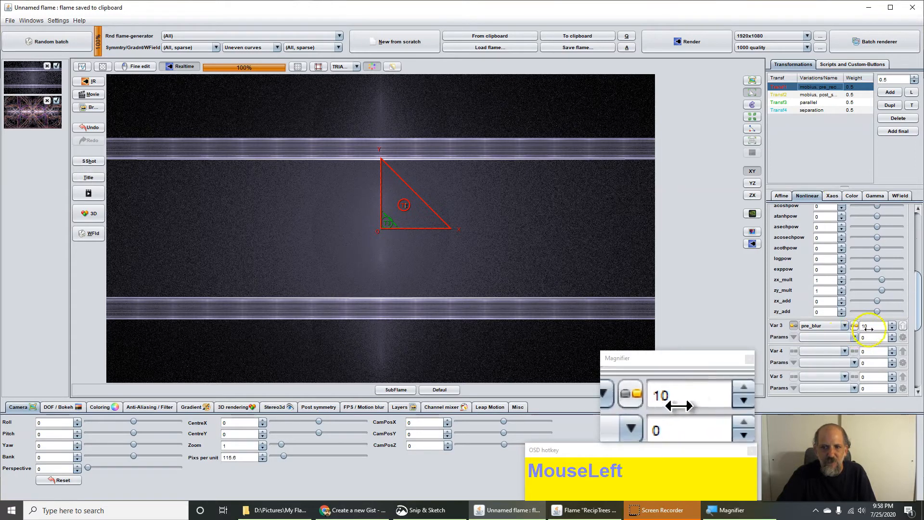
{"action": "left_click", "coordinate": [816, 330]}
{"action": "left_click_drag", "start_coordinate": [839, 262], "coordinate": [819, 133]}
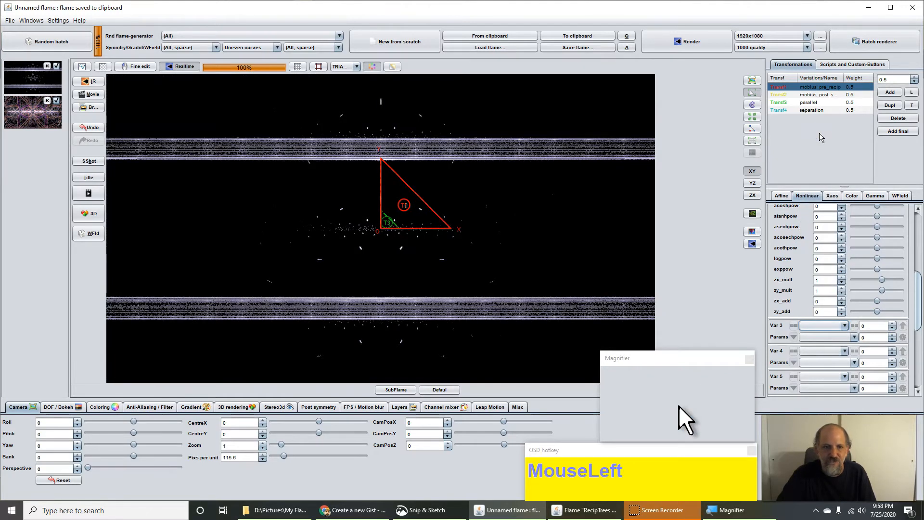
{"action": "left_click_drag", "start_coordinate": [229, 457], "coordinate": [320, 462]}
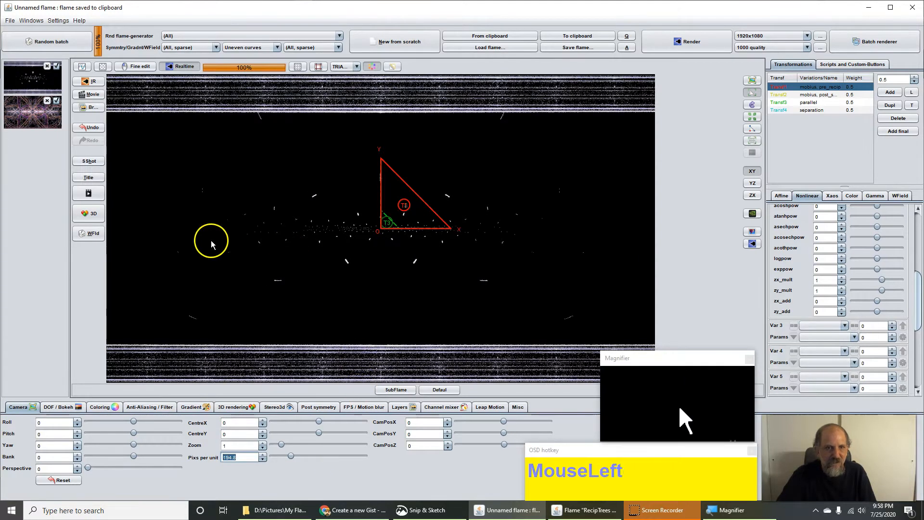
Step: Review all four transforms' affine settings, then return to Transf1's variation parameters
{"action": "left_click", "coordinate": [781, 196]}
{"action": "left_click", "coordinate": [812, 95]}
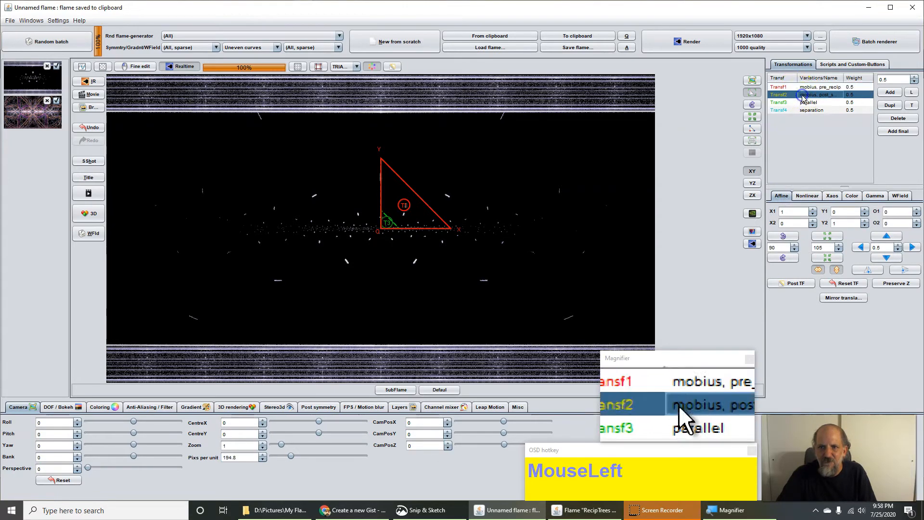
{"action": "left_click", "coordinate": [809, 106]}
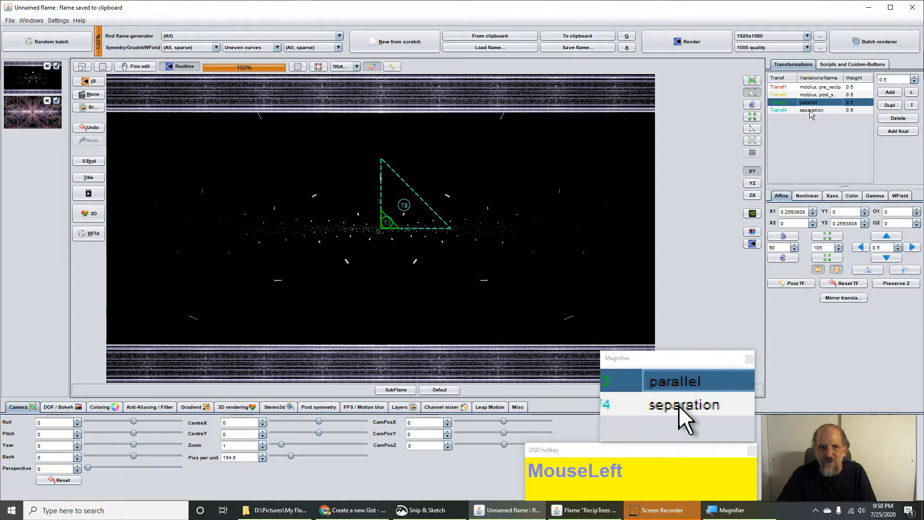
{"action": "left_click", "coordinate": [810, 111]}
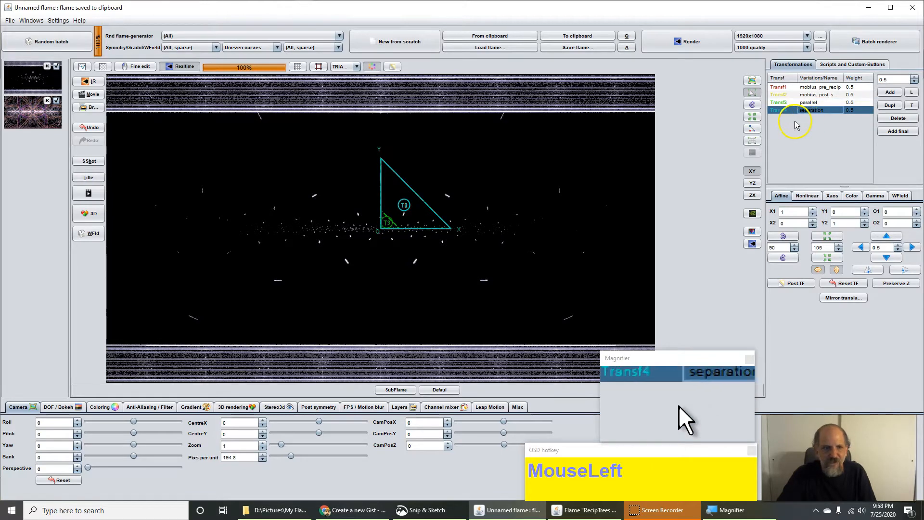
{"action": "left_click", "coordinate": [801, 87]}
{"action": "left_click", "coordinate": [808, 198]}
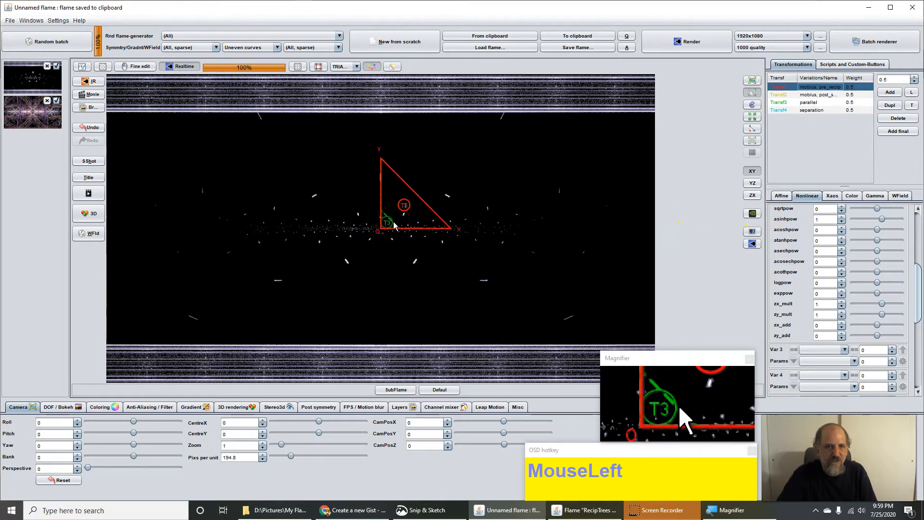
Step: Scale down the T1 triangle, zoom to 251.2 pixels per unit, and shift T1 right
{"action": "scroll", "coordinate": [394, 225], "scroll_direction": "down", "scroll_amount": 4}
{"action": "scroll", "coordinate": [393, 225], "scroll_direction": "down", "scroll_amount": 4}
{"action": "scroll", "coordinate": [393, 226], "scroll_direction": "down", "scroll_amount": 4}
{"action": "scroll", "coordinate": [393, 227], "scroll_direction": "down", "scroll_amount": 2}
{"action": "scroll", "coordinate": [394, 228], "scroll_direction": "down", "scroll_amount": 2}
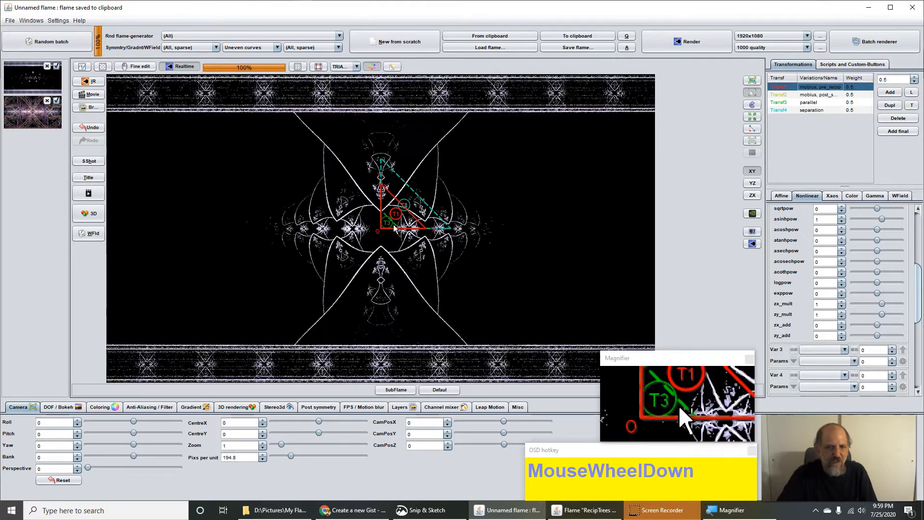
{"action": "scroll", "coordinate": [394, 227], "scroll_direction": "down", "scroll_amount": 1}
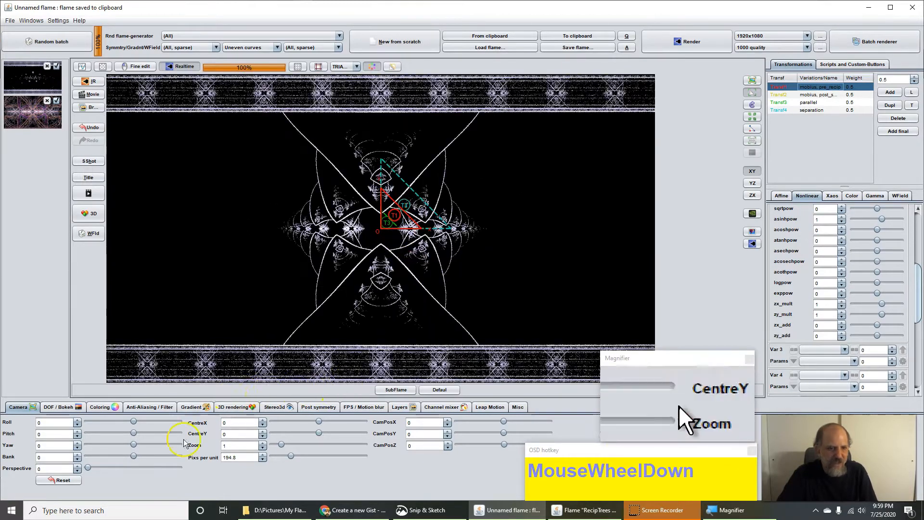
{"action": "left_click_drag", "start_coordinate": [232, 458], "coordinate": [308, 460]}
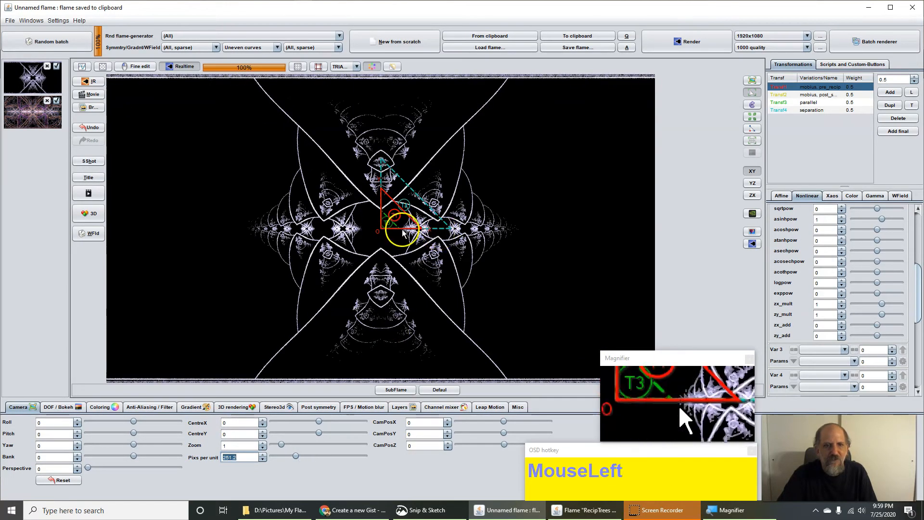
{"action": "scroll", "coordinate": [402, 230], "scroll_direction": "up", "scroll_amount": 2}
{"action": "left_click_drag", "start_coordinate": [408, 236], "coordinate": [431, 235]}
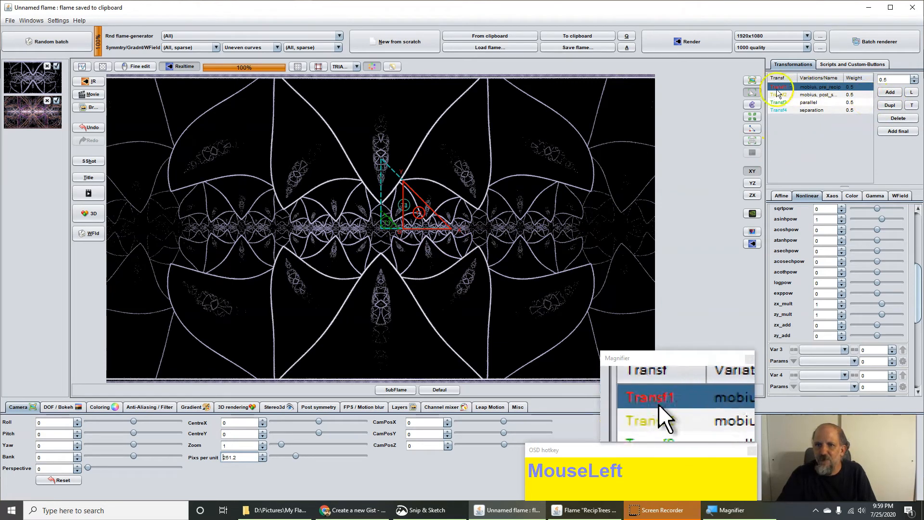
Step: Raise Transf1's weight from 0.5 to 4.28
{"action": "left_click", "coordinate": [853, 87]}
{"action": "left_click", "coordinate": [896, 80]}
{"action": "left_click_drag", "start_coordinate": [896, 81], "coordinate": [870, 93]}
{"action": "left_click", "coordinate": [884, 81]}
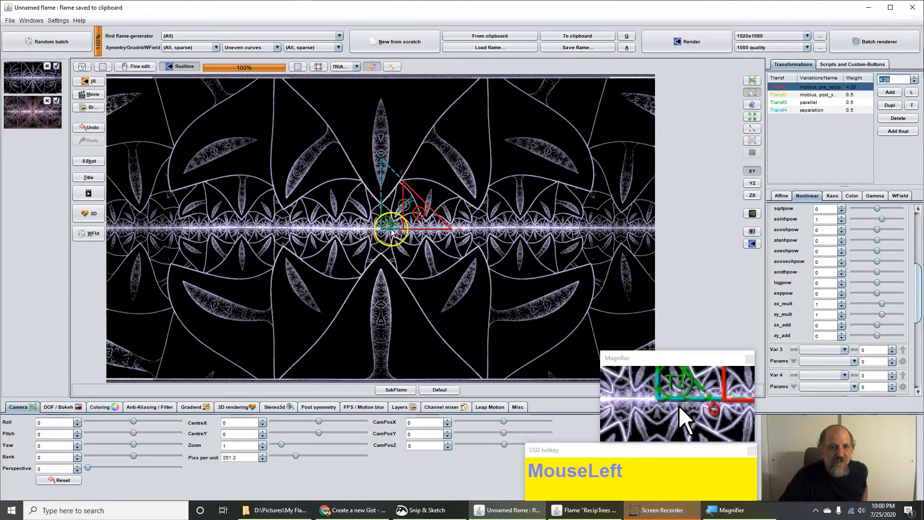
{"action": "left_click", "coordinate": [199, 408]}
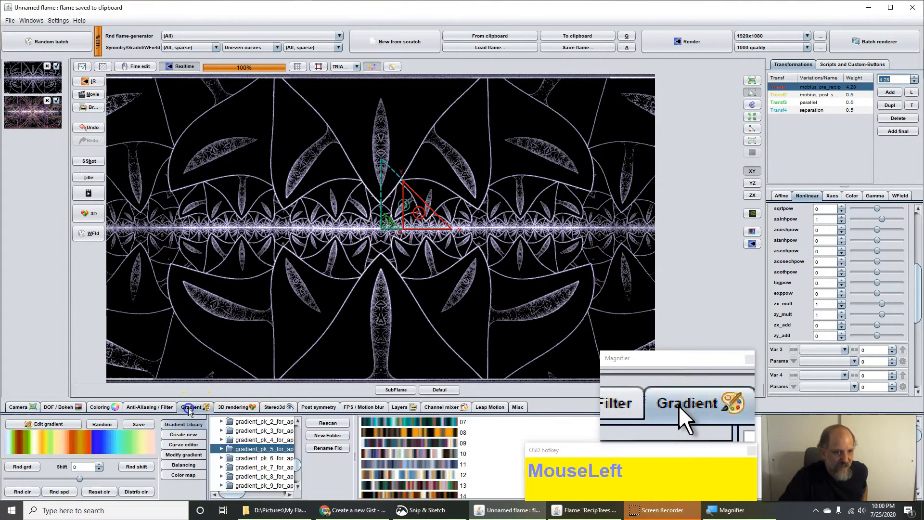
Step: Randomize the gradient colours and colour speed into gold and cream tones, then rotate T1
{"action": "left_click", "coordinate": [32, 490]}
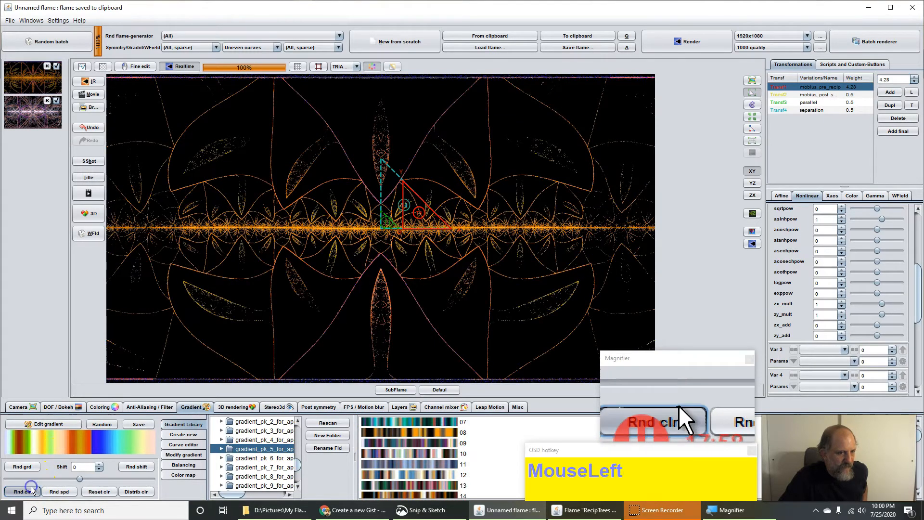
{"action": "left_click", "coordinate": [32, 490]}
{"action": "left_click", "coordinate": [56, 490]}
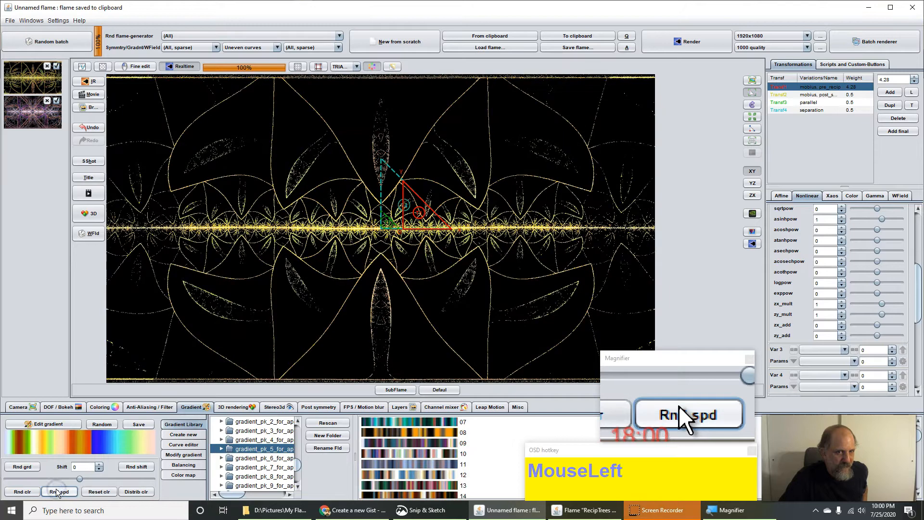
{"action": "left_click", "coordinate": [57, 491]}
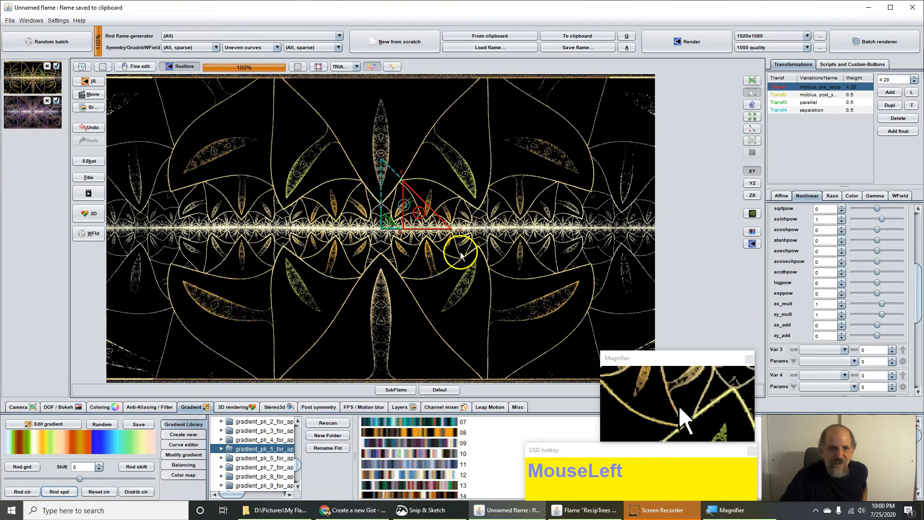
{"action": "left_click_drag", "start_coordinate": [413, 238], "coordinate": [554, 244]}
Step: Scale, move and rotate the T1 triangle until the gold flame forms large arched leaves
{"action": "scroll", "coordinate": [396, 236], "scroll_direction": "up", "scroll_amount": 5}
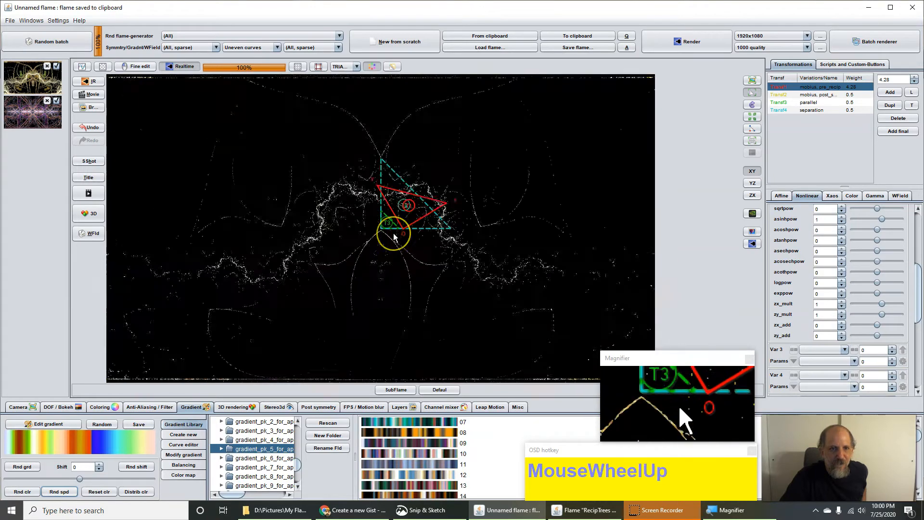
{"action": "scroll", "coordinate": [393, 233], "scroll_direction": "up", "scroll_amount": 3}
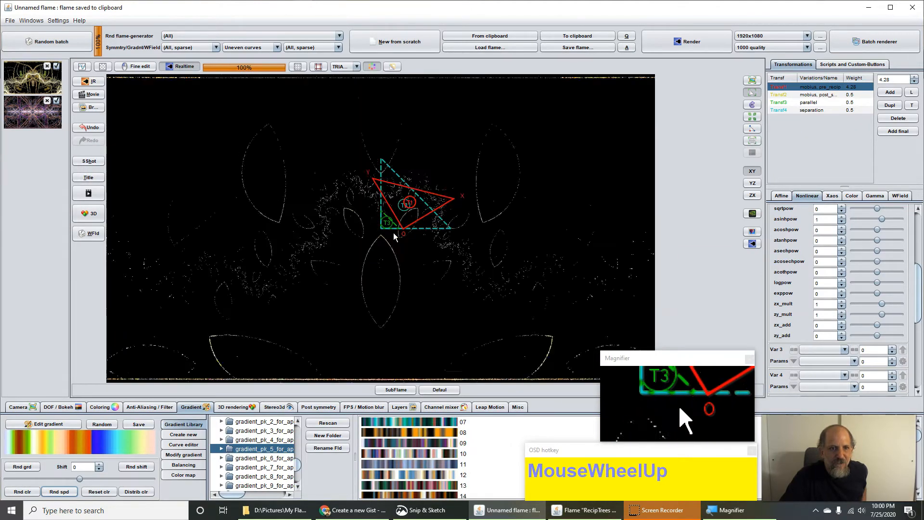
{"action": "scroll", "coordinate": [394, 233], "scroll_direction": "down", "scroll_amount": 4}
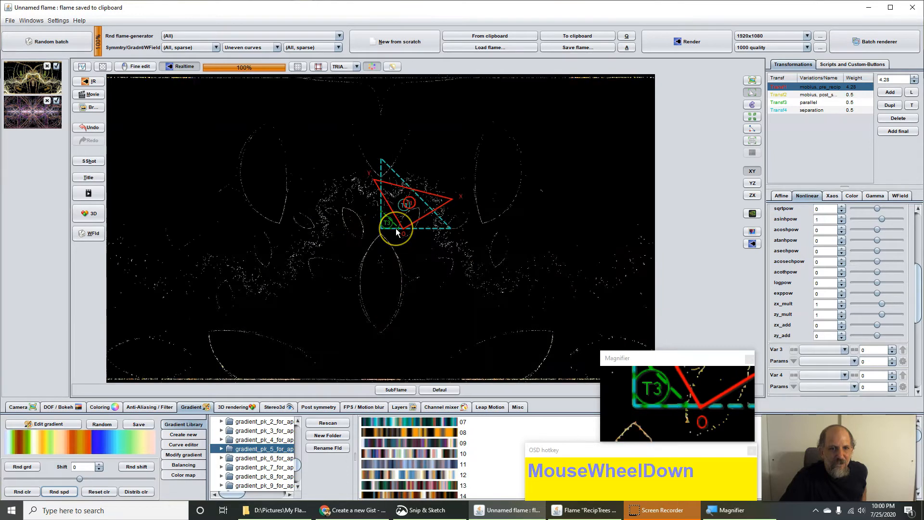
{"action": "left_click", "coordinate": [395, 229]}
{"action": "left_click_drag", "start_coordinate": [393, 232], "coordinate": [418, 223]}
{"action": "scroll", "coordinate": [418, 223], "scroll_direction": "up", "scroll_amount": 3}
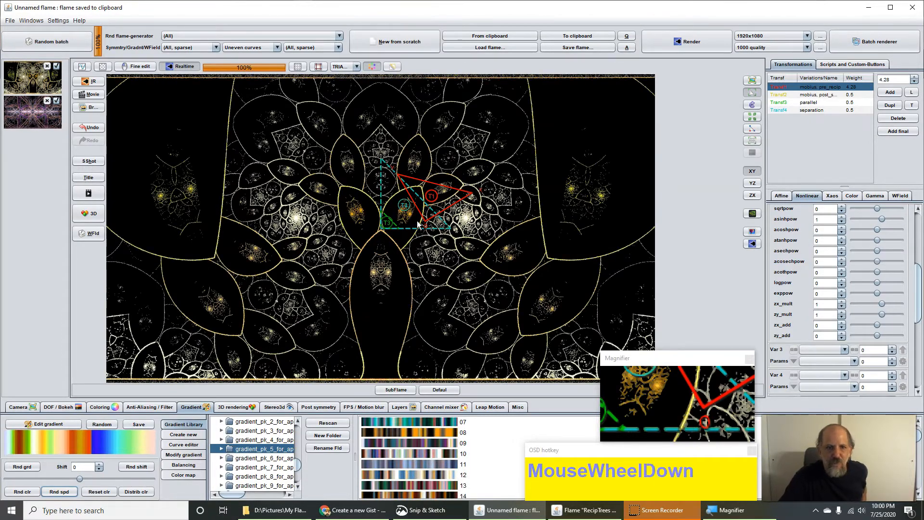
{"action": "right_click", "coordinate": [418, 223]}
{"action": "left_click_drag", "start_coordinate": [445, 224], "coordinate": [415, 232]}
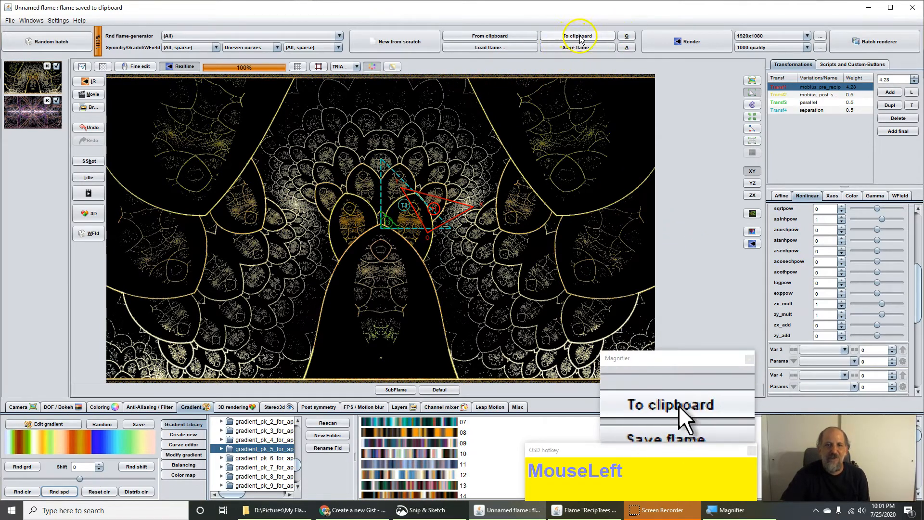
Step: Append the new flame's XML to the gist, separated by blank lines
{"action": "key", "text": "alt+Tab"}
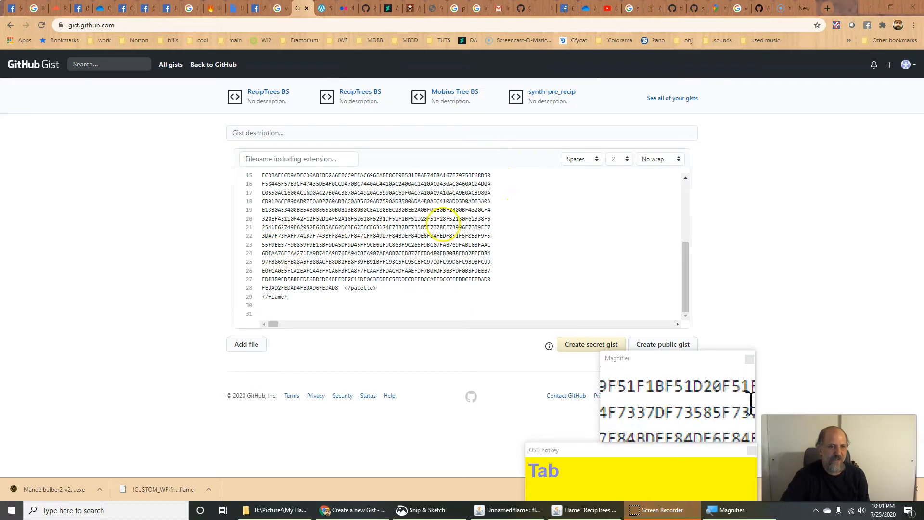
{"action": "left_click", "coordinate": [382, 308]}
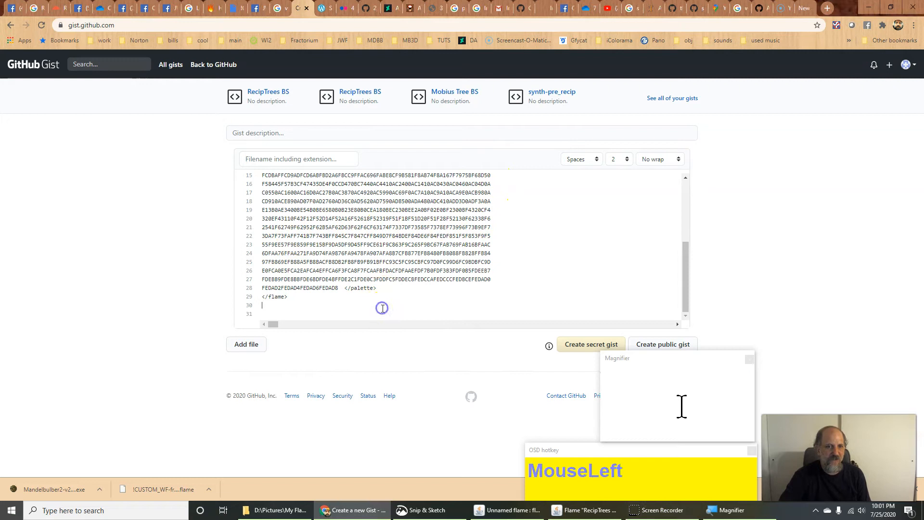
{"action": "key", "text": "Return"}
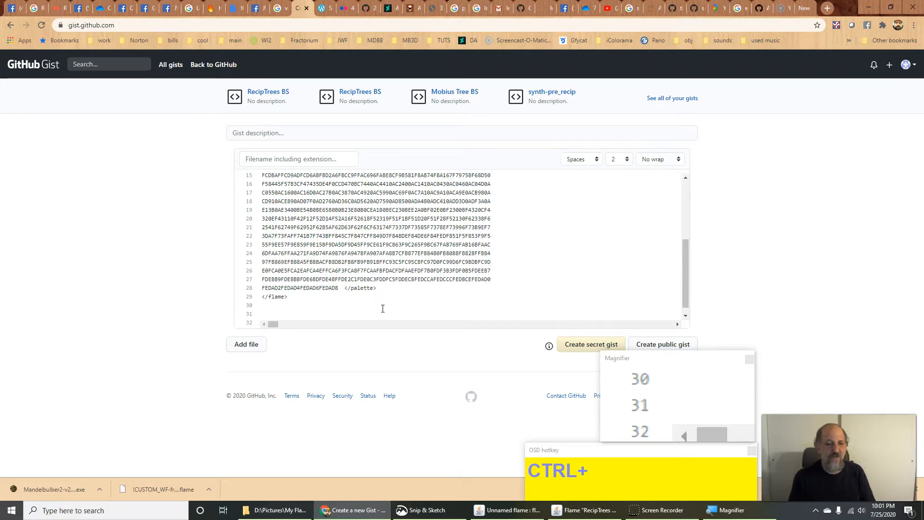
{"action": "key", "text": "ctrl+v"}
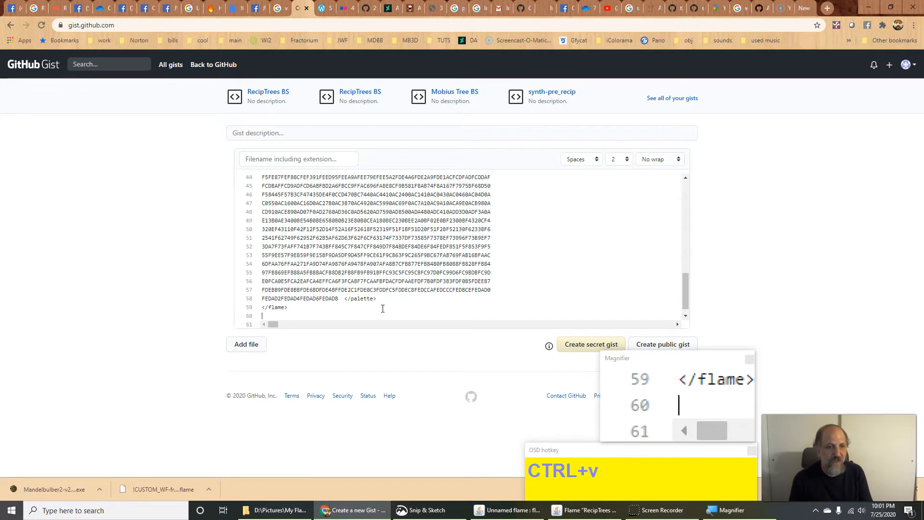
{"action": "key", "text": "Return"}
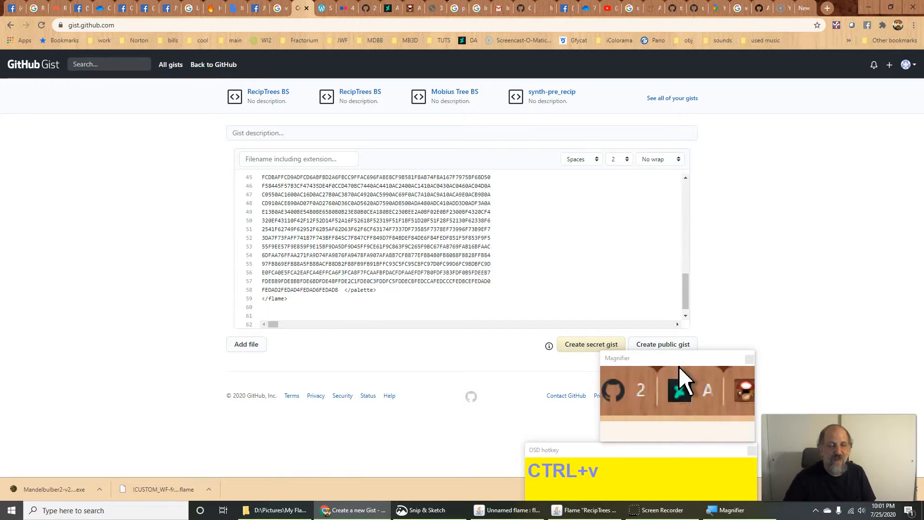
Step: Name the gist file 'Reciptrees BS tutorial'
{"action": "left_click", "coordinate": [109, 134]}
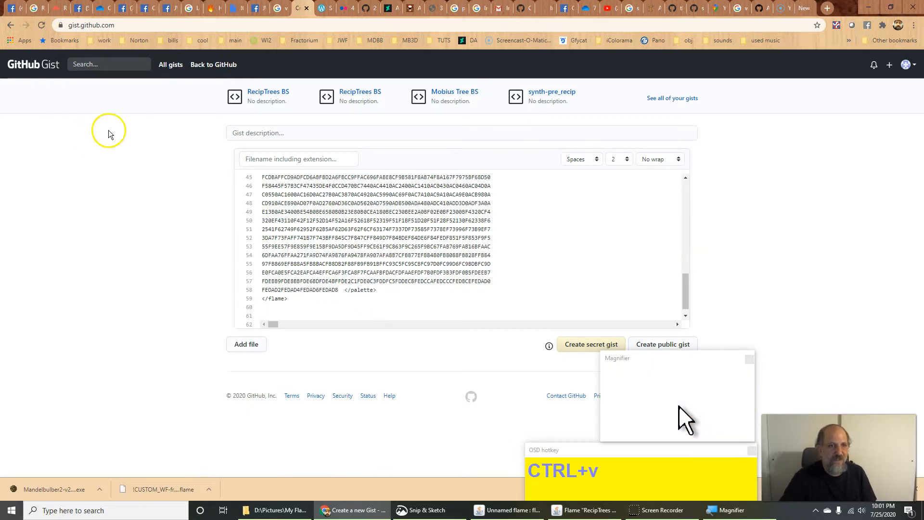
{"action": "left_click", "coordinate": [340, 158]}
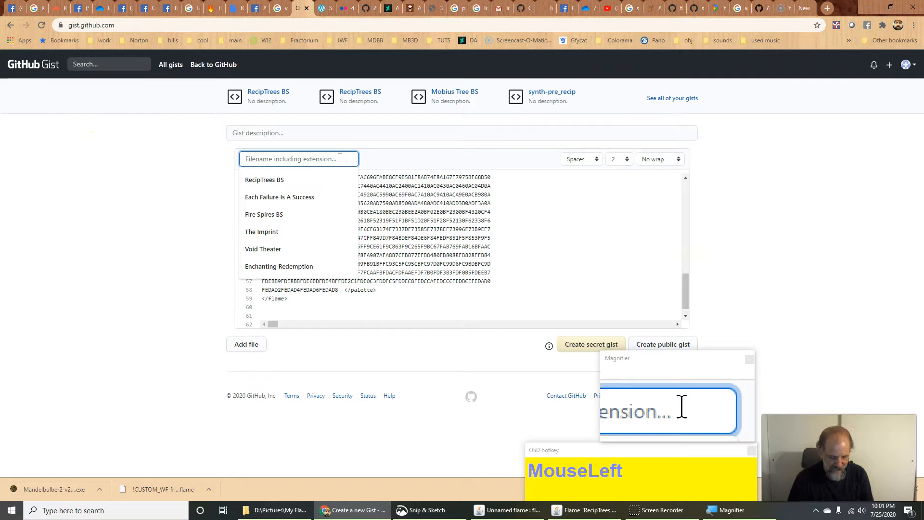
{"action": "type", "text": "Recip"}
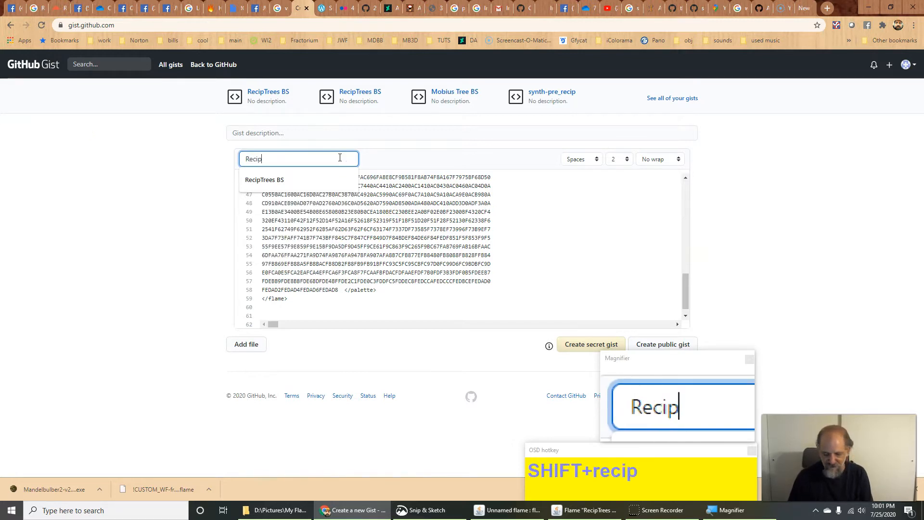
{"action": "type", "text": "tri"}
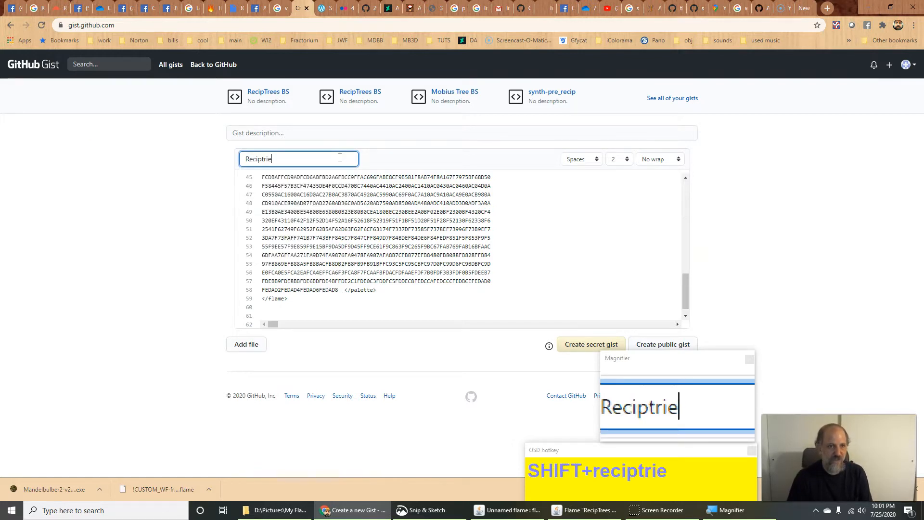
{"action": "type", "text": "e"}
{"action": "key", "text": "BackSpace"}
{"action": "key", "text": "BackSpace"}
{"action": "type", "text": "es"}
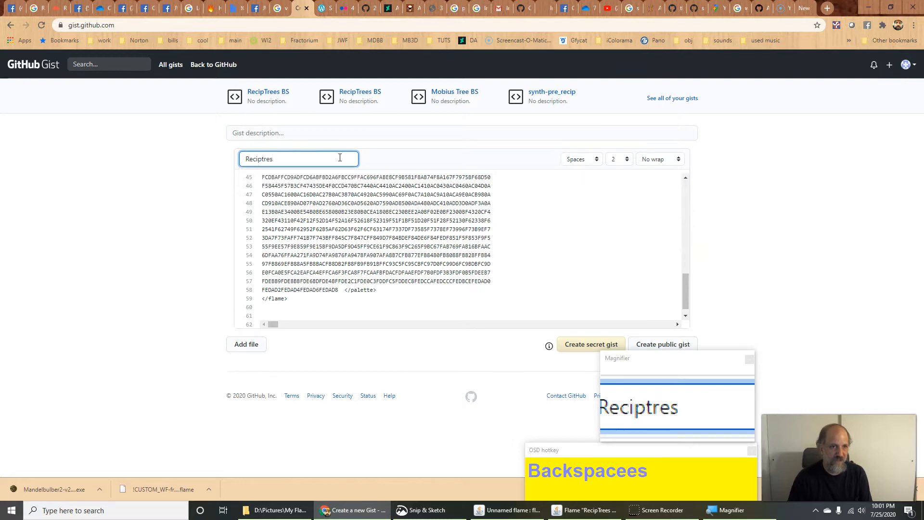
{"action": "key", "text": "BackSpace"}
{"action": "type", "text": "ess"}
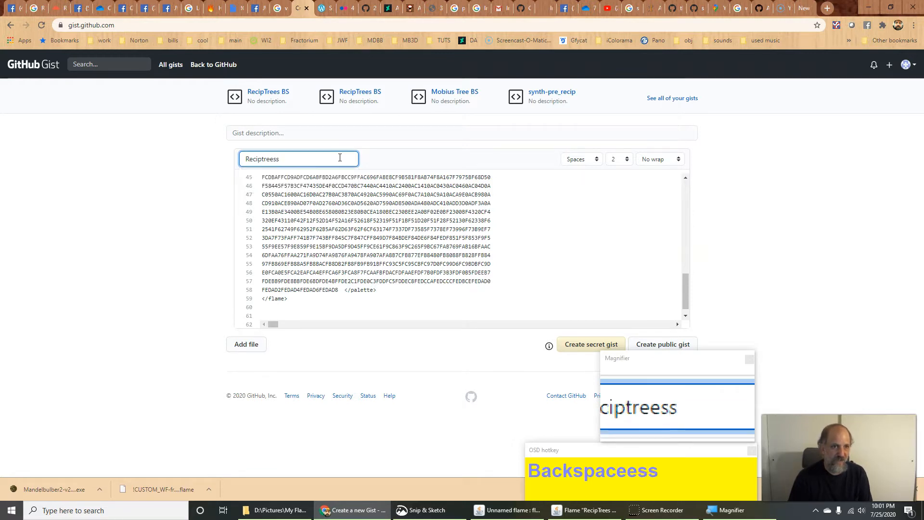
{"action": "key", "text": "BackSpace"}
{"action": "key", "text": "BackSpace"}
{"action": "key", "text": "BackSpace"}
{"action": "type", "text": "s tutorial"}
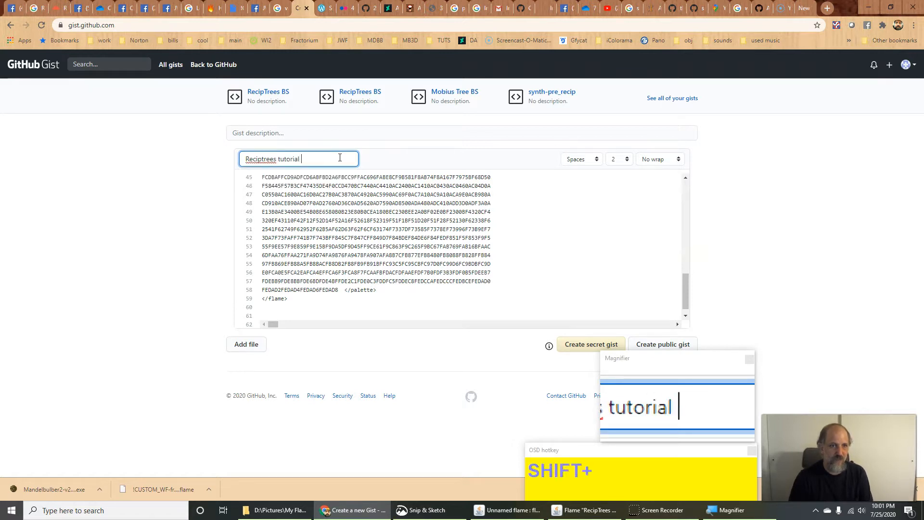
{"action": "key", "text": "Left"}
{"action": "key", "text": "Left"}
{"action": "key", "text": "Left"}
{"action": "key", "text": "Left"}
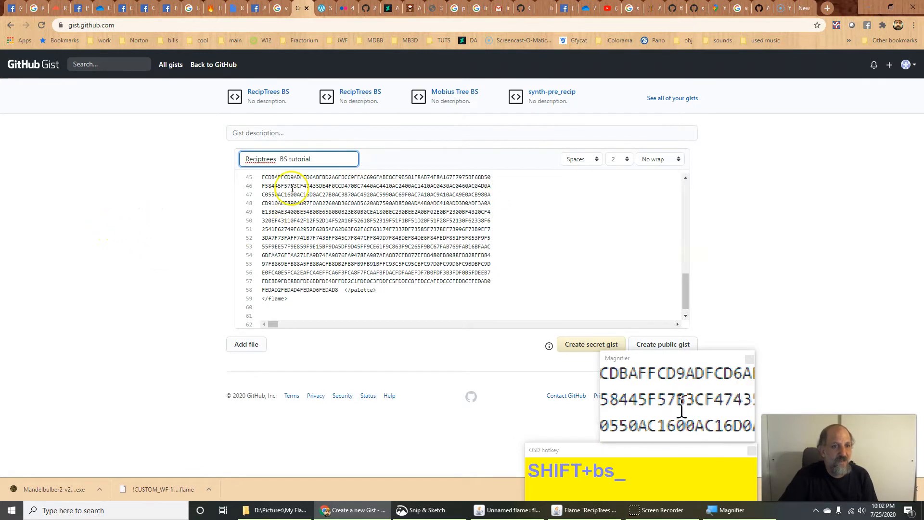
{"action": "left_click", "coordinate": [143, 311]}
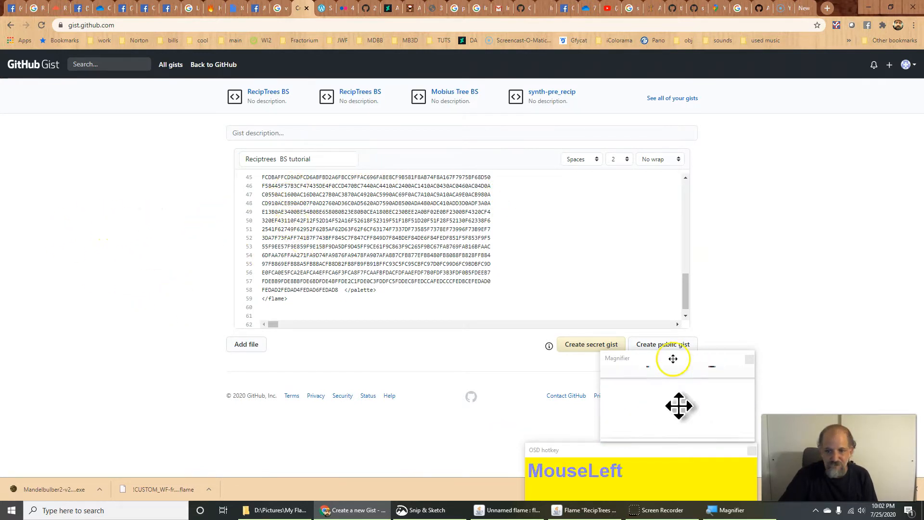
Step: Back in JWildfire, set Transf1's mobius re_c to 0.112 and im_a to -0.388
{"action": "left_click", "coordinate": [503, 511]}
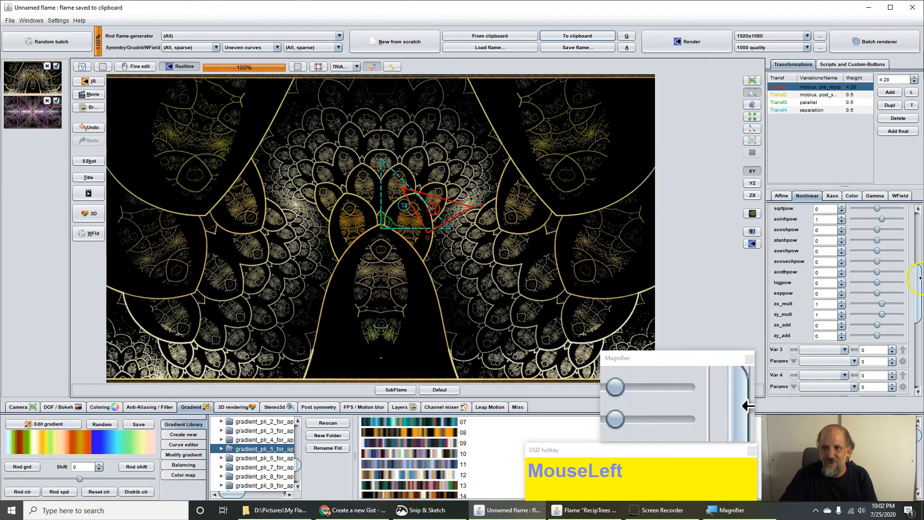
{"action": "scroll", "coordinate": [842, 269], "scroll_direction": "up", "scroll_amount": 5}
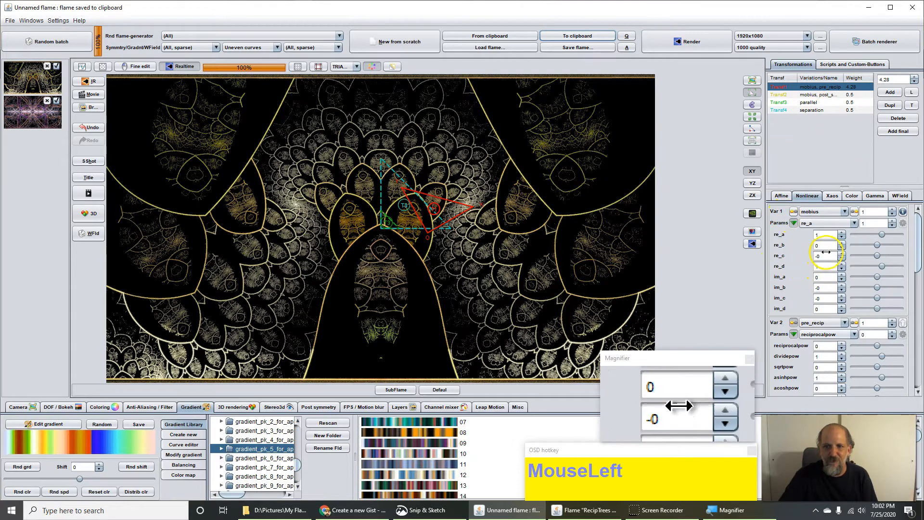
{"action": "left_click_drag", "start_coordinate": [827, 256], "coordinate": [245, 210]}
{"action": "left_click", "coordinate": [825, 269]}
Step: Scale, move right and rotate the T1 triangle into lacy pointed leaves
{"action": "scroll", "coordinate": [397, 204], "scroll_direction": "down", "scroll_amount": 1}
{"action": "scroll", "coordinate": [416, 212], "scroll_direction": "down", "scroll_amount": 1}
{"action": "scroll", "coordinate": [416, 213], "scroll_direction": "down", "scroll_amount": 1}
{"action": "left_click_drag", "start_coordinate": [417, 212], "coordinate": [527, 206]}
{"action": "right_click", "coordinate": [420, 206]}
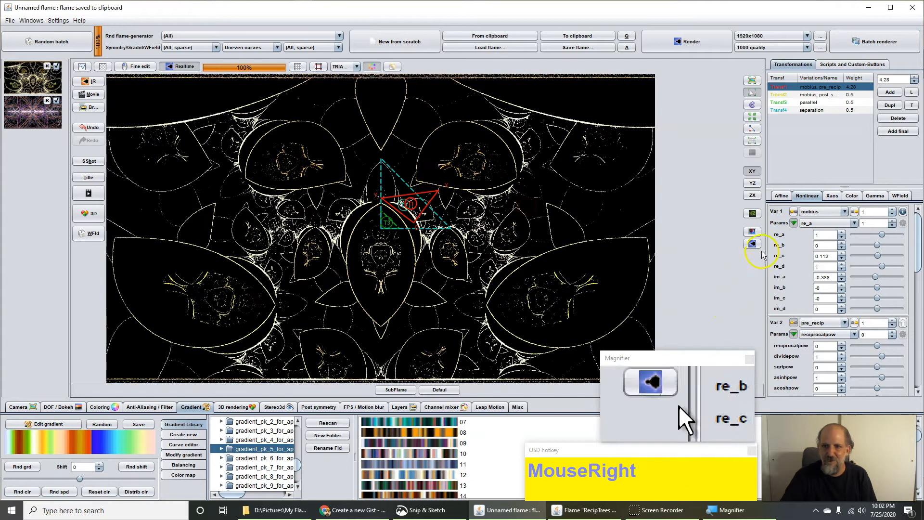
{"action": "left_click", "coordinate": [752, 243]}
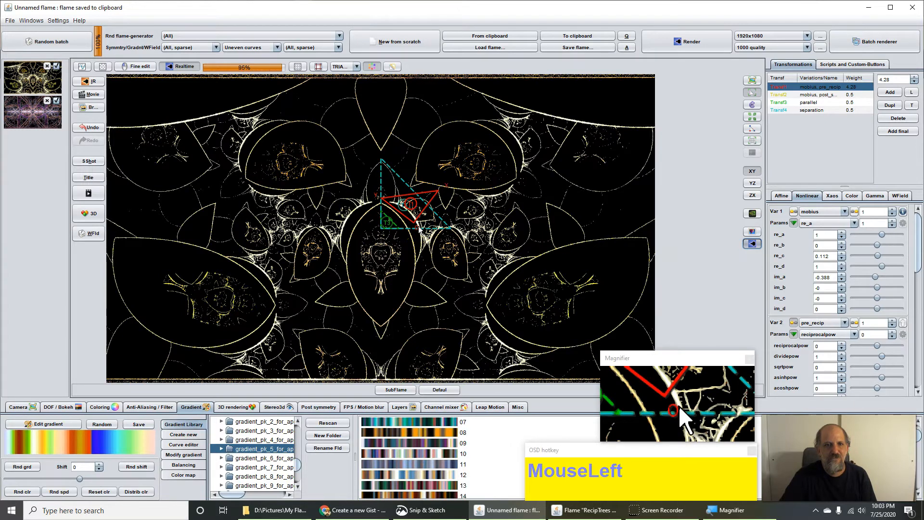
Step: Enlarge, rotate and nudge the T1 triangle into symmetric gold-and-orange scalloped arches
{"action": "scroll", "coordinate": [420, 230], "scroll_direction": "up", "scroll_amount": 3}
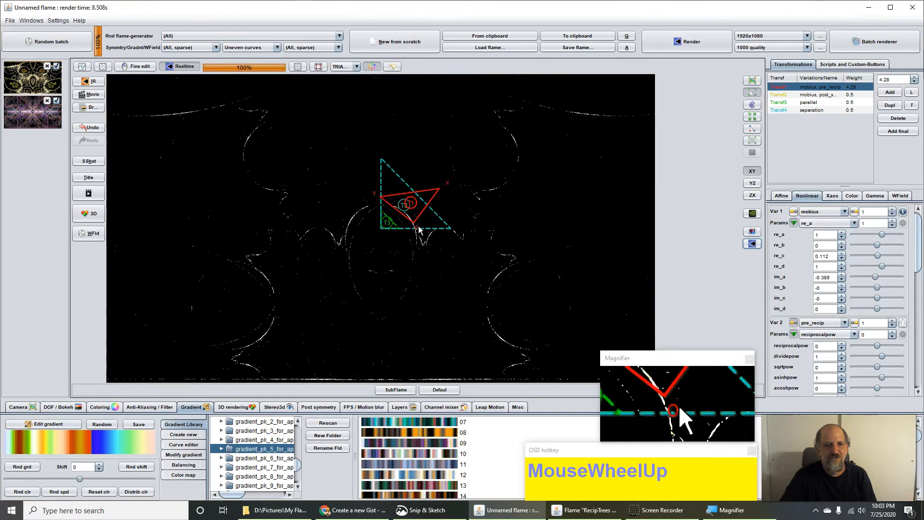
{"action": "scroll", "coordinate": [420, 226], "scroll_direction": "up", "scroll_amount": 1}
{"action": "right_click", "coordinate": [442, 220]}
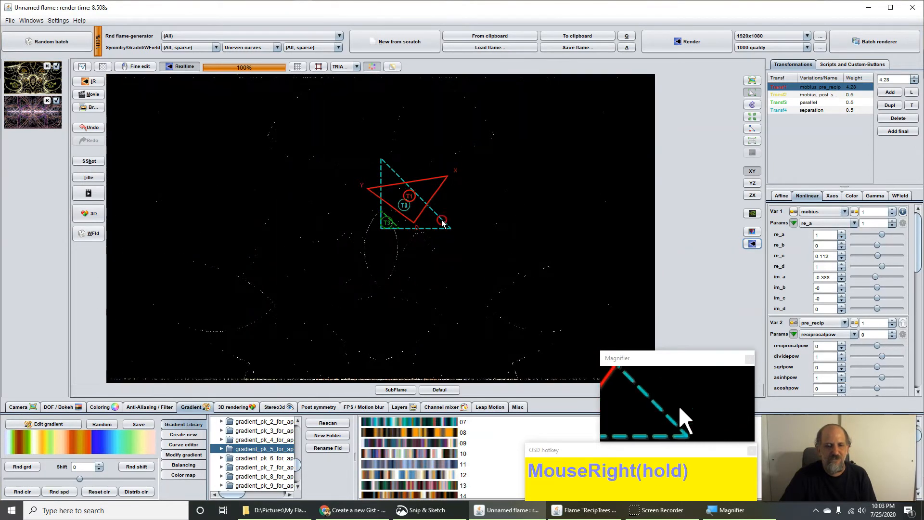
{"action": "left_click_drag", "start_coordinate": [460, 218], "coordinate": [373, 228]}
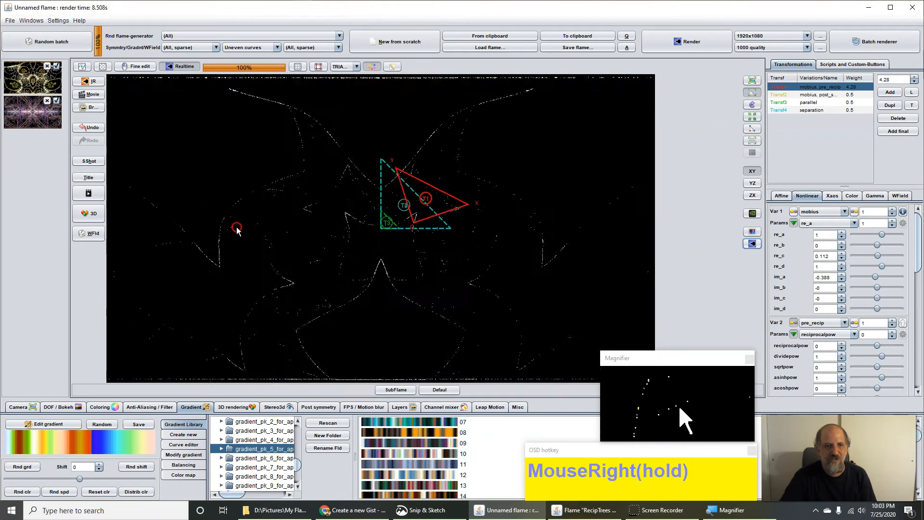
{"action": "left_click", "coordinate": [417, 249]}
{"action": "left_click_drag", "start_coordinate": [412, 262], "coordinate": [407, 255]}
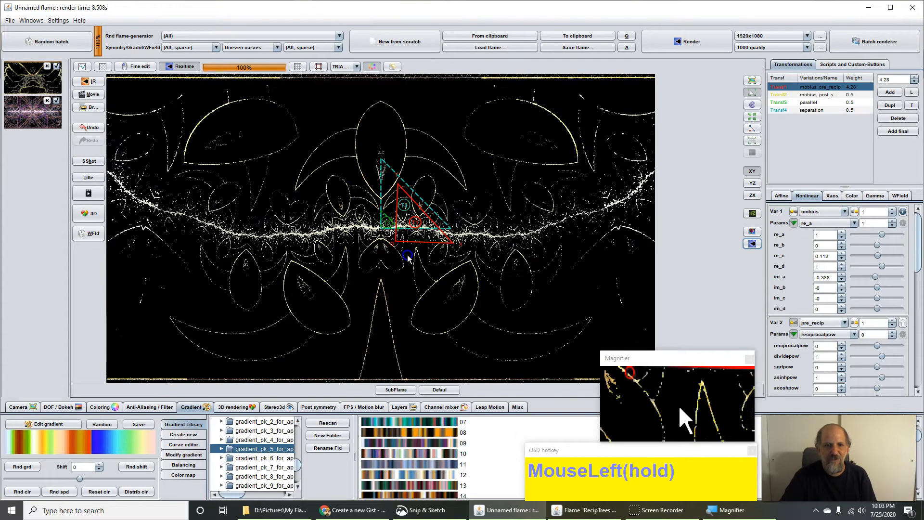
{"action": "left_click_drag", "start_coordinate": [916, 252], "coordinate": [728, 330]}
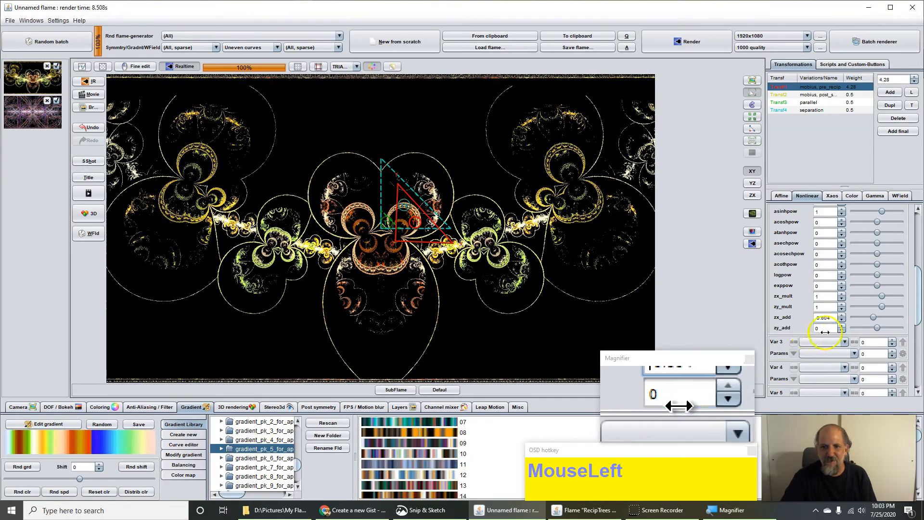
Step: Set zy_add to -0.1 and switch pre_recip to asinhpow 0, atanhpow 1
{"action": "left_click_drag", "start_coordinate": [816, 332], "coordinate": [755, 345]}
{"action": "left_click_drag", "start_coordinate": [917, 308], "coordinate": [914, 265]}
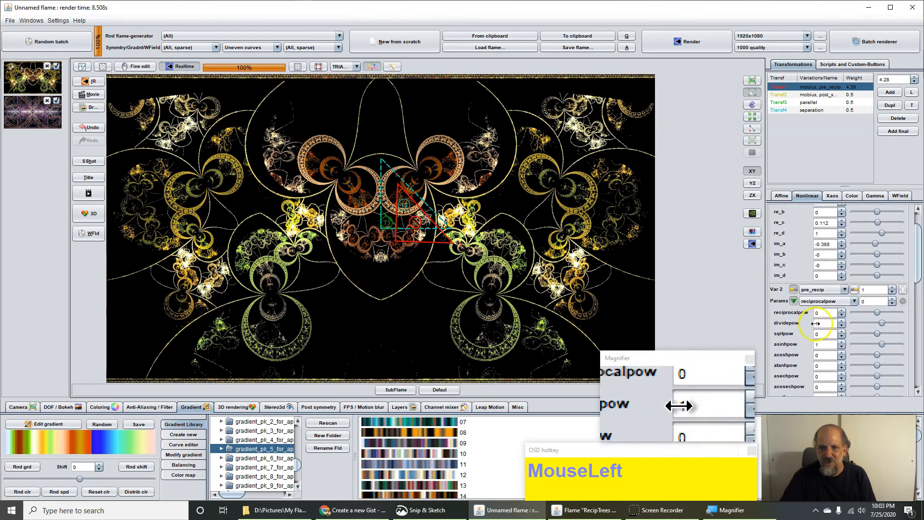
{"action": "left_click", "coordinate": [866, 343]}
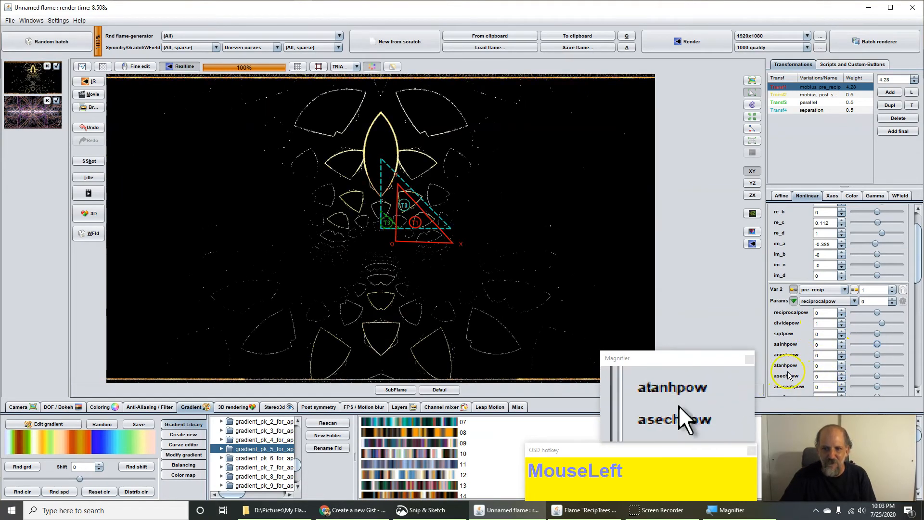
{"action": "left_click", "coordinate": [833, 367]}
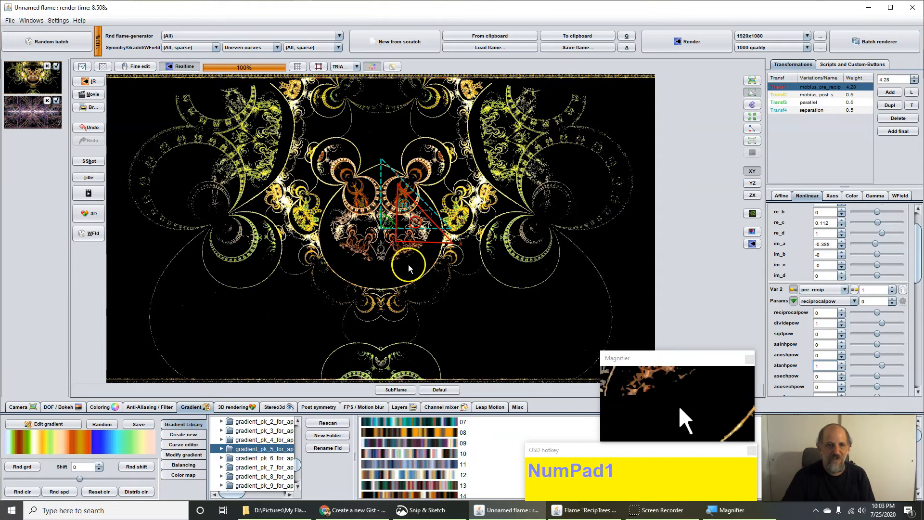
Step: Move, enlarge and rotate the T1 triangle until the flame becomes a dense golden mandala
{"action": "left_click_drag", "start_coordinate": [408, 270], "coordinate": [445, 274]}
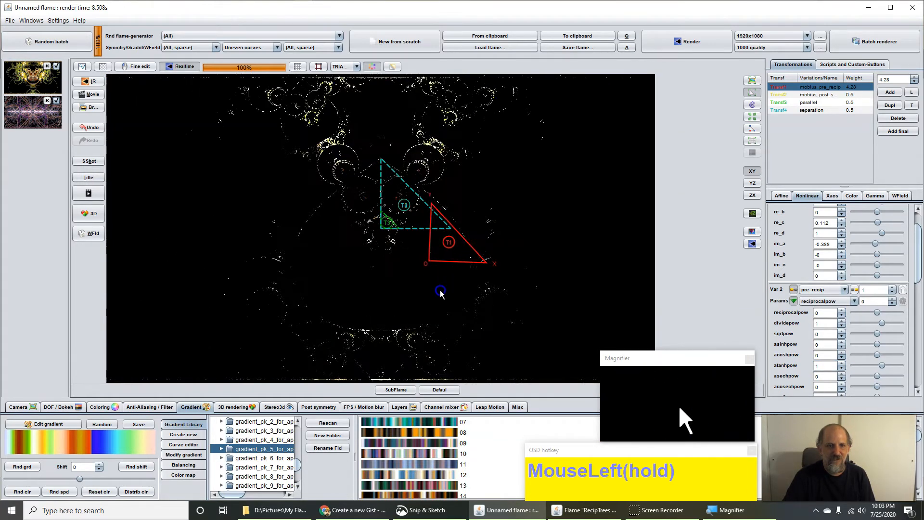
{"action": "left_click_drag", "start_coordinate": [391, 282], "coordinate": [418, 227]}
{"action": "scroll", "coordinate": [418, 244], "scroll_direction": "up", "scroll_amount": 1}
{"action": "scroll", "coordinate": [417, 243], "scroll_direction": "up", "scroll_amount": 1}
{"action": "scroll", "coordinate": [417, 228], "scroll_direction": "up", "scroll_amount": 2}
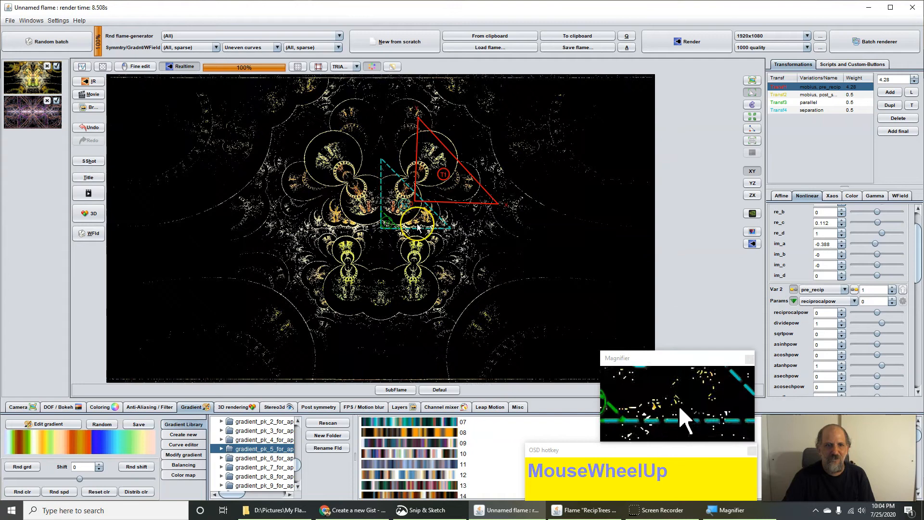
{"action": "scroll", "coordinate": [417, 228], "scroll_direction": "up", "scroll_amount": 1}
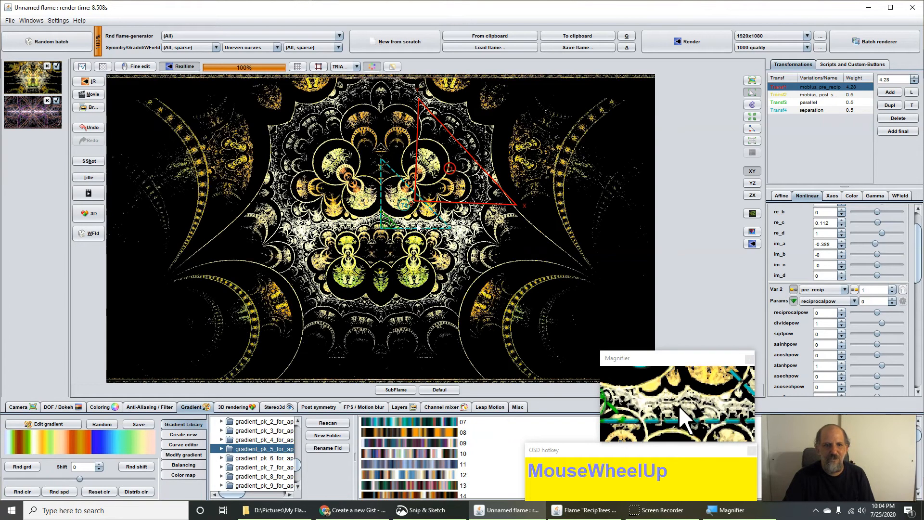
{"action": "right_click", "coordinate": [452, 214]}
{"action": "left_click_drag", "start_coordinate": [452, 215], "coordinate": [503, 203]}
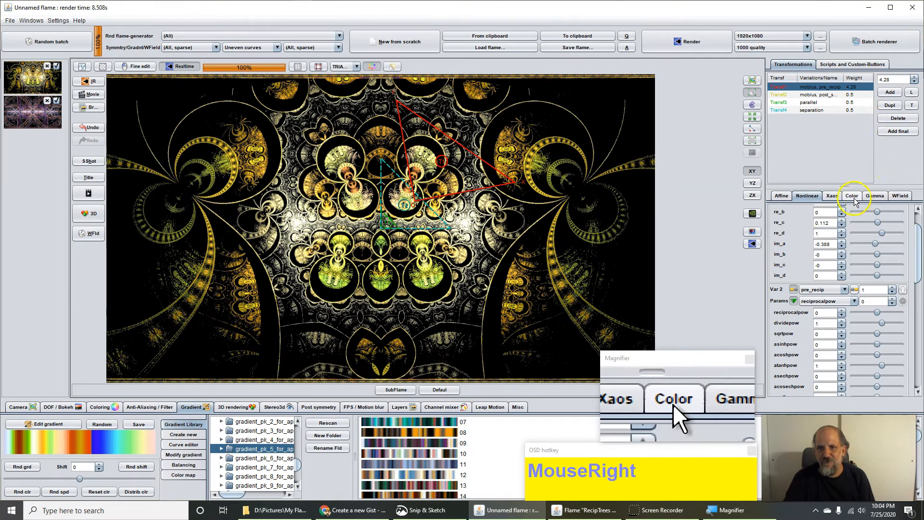
{"action": "left_click", "coordinate": [821, 193]}
{"action": "left_click", "coordinate": [836, 195]}
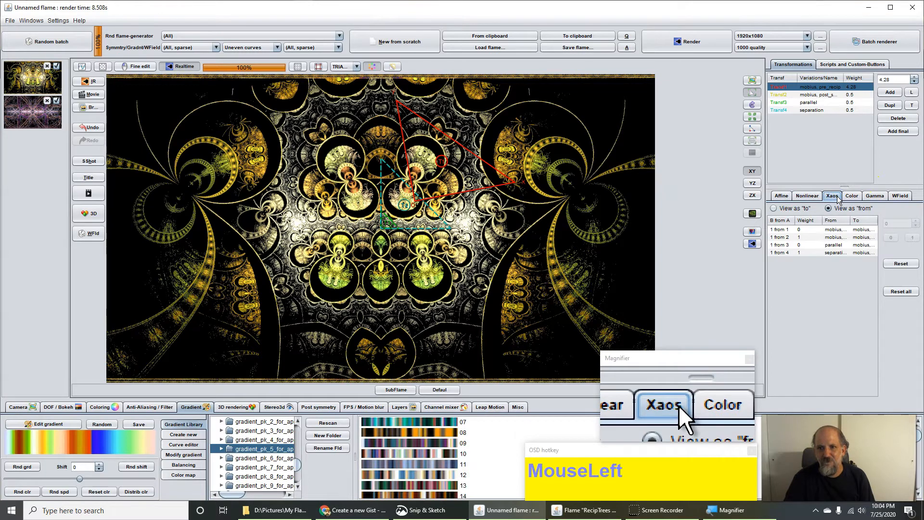
{"action": "left_click", "coordinate": [822, 155]}
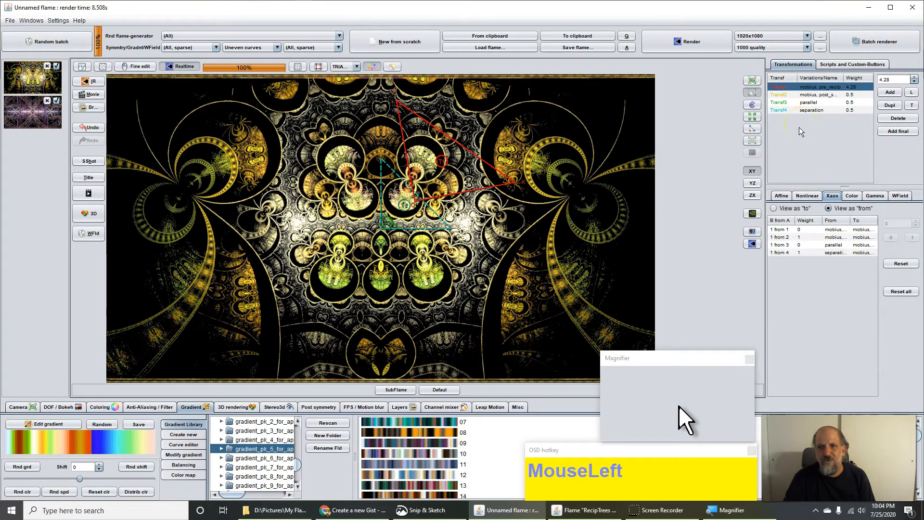
{"action": "left_click", "coordinate": [811, 248]}
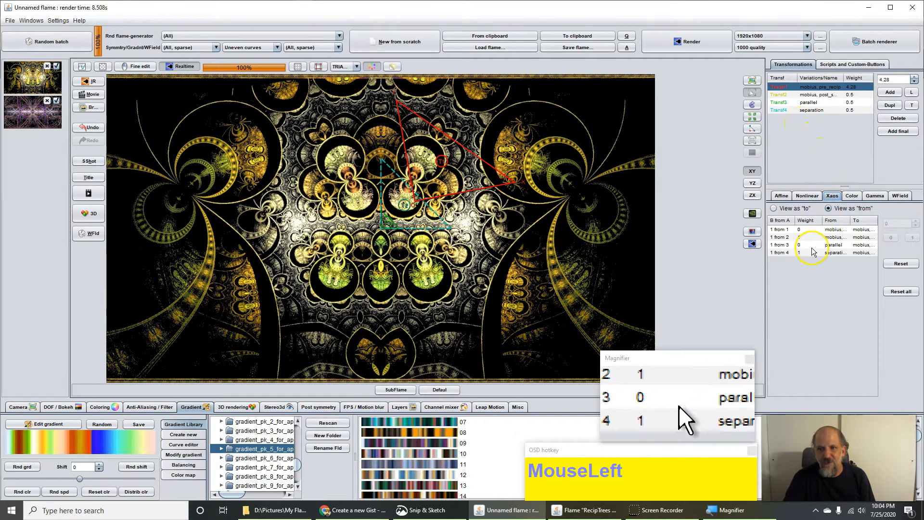
{"action": "left_click", "coordinate": [913, 238]}
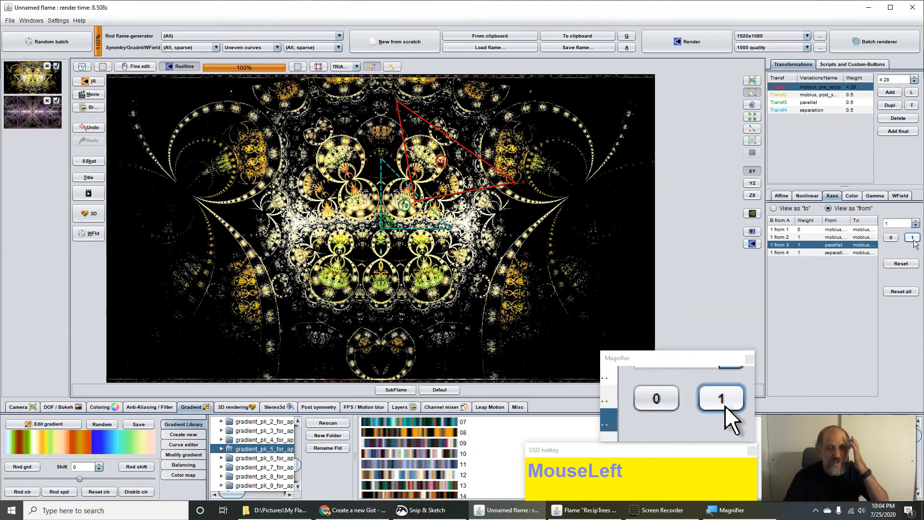
{"action": "left_click", "coordinate": [806, 111]}
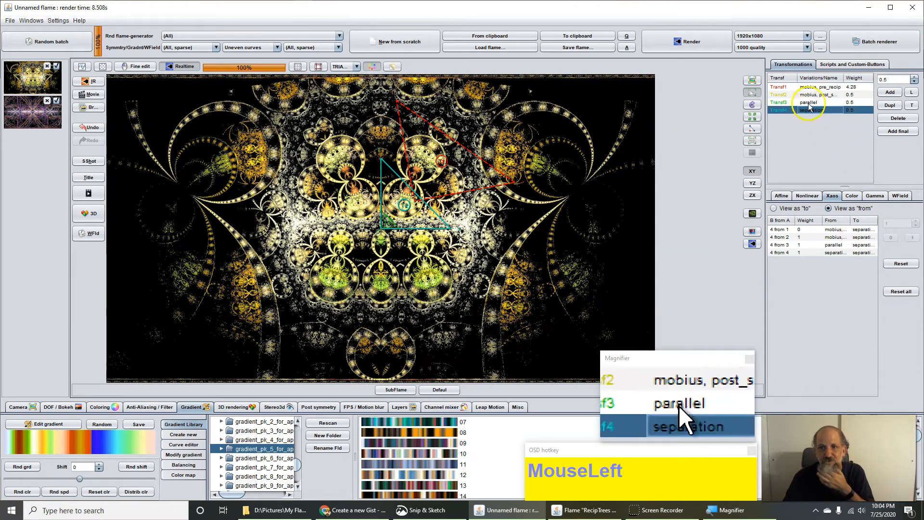
{"action": "left_click", "coordinate": [809, 102]}
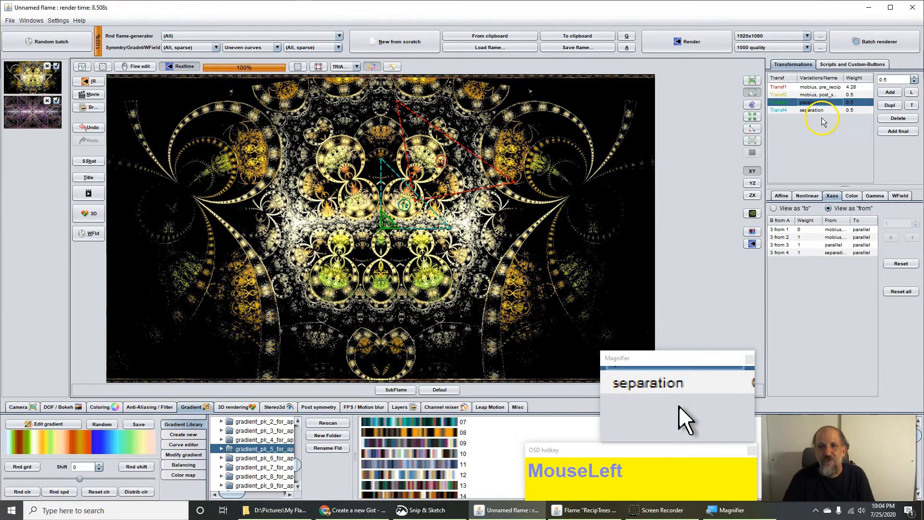
{"action": "left_click", "coordinate": [813, 106]}
{"action": "left_click", "coordinate": [813, 87]}
{"action": "left_click", "coordinate": [811, 95]}
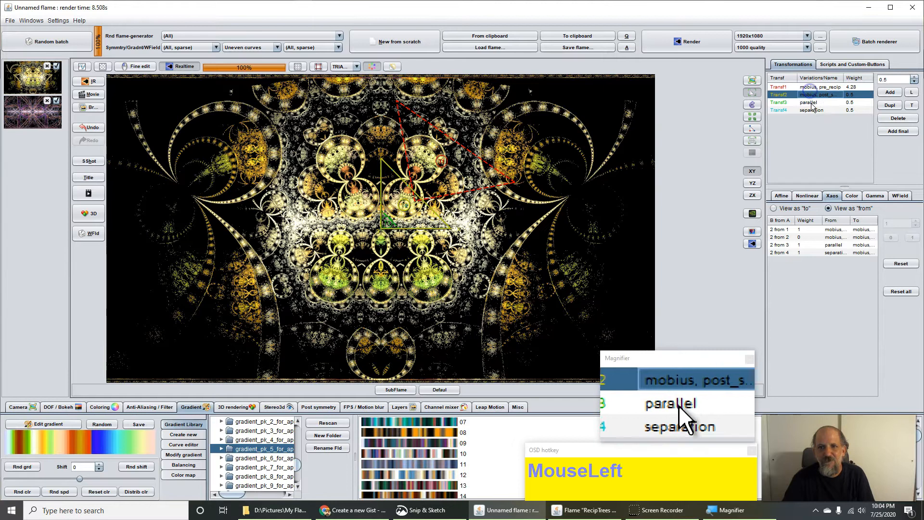
{"action": "left_click", "coordinate": [806, 111]}
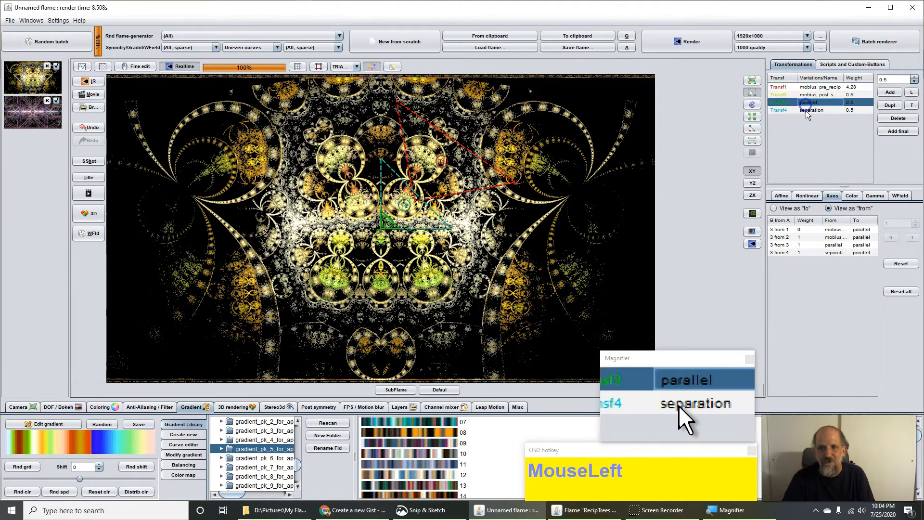
{"action": "left_click", "coordinate": [807, 107]}
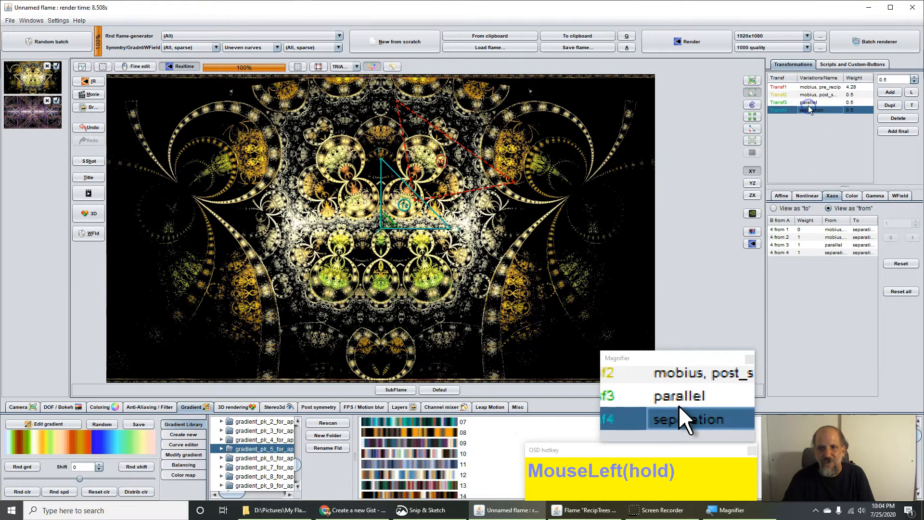
{"action": "left_click", "coordinate": [809, 102]}
{"action": "left_click", "coordinate": [812, 88]}
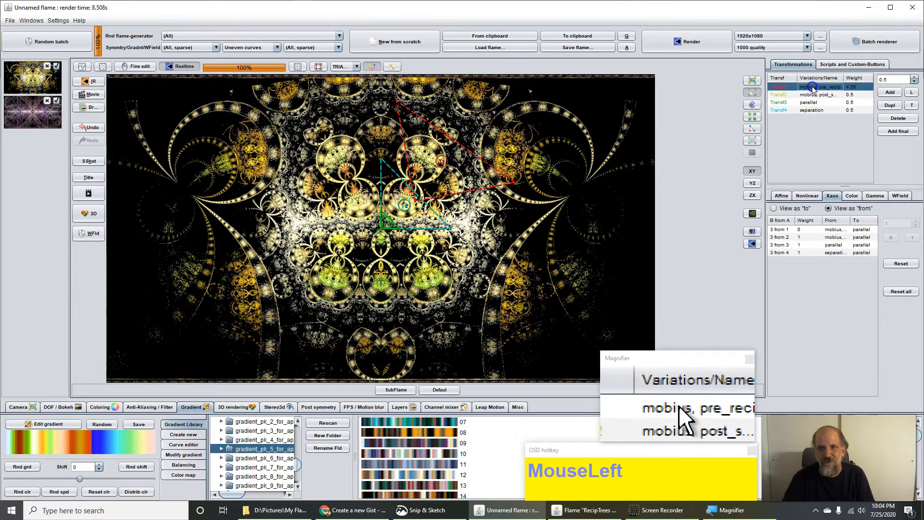
{"action": "left_click", "coordinate": [817, 96]}
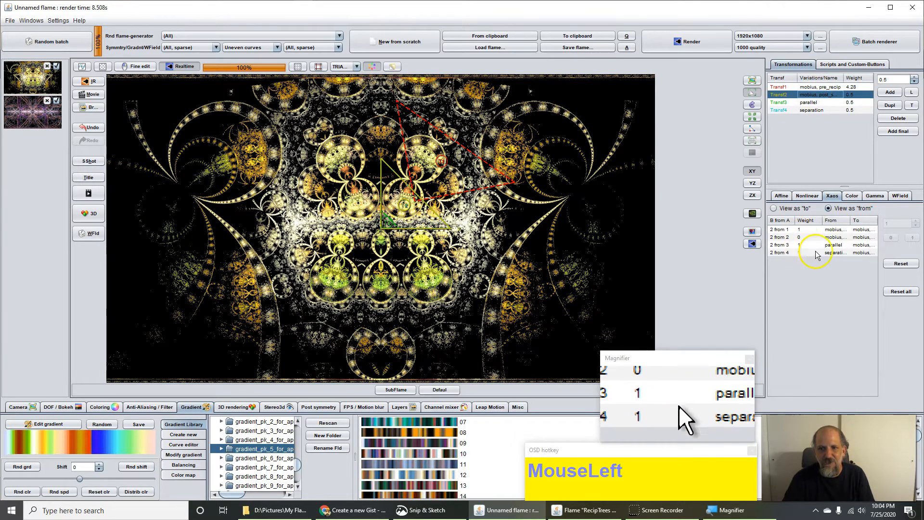
{"action": "left_click", "coordinate": [806, 88]}
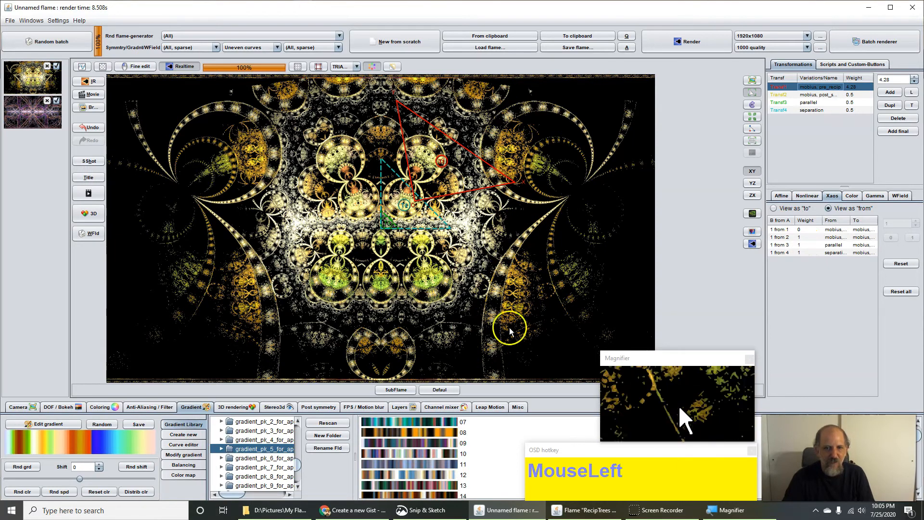
Step: Reset transform 1 to identity and set its zy_add and zx_add to -0
{"action": "left_click", "coordinate": [783, 196]}
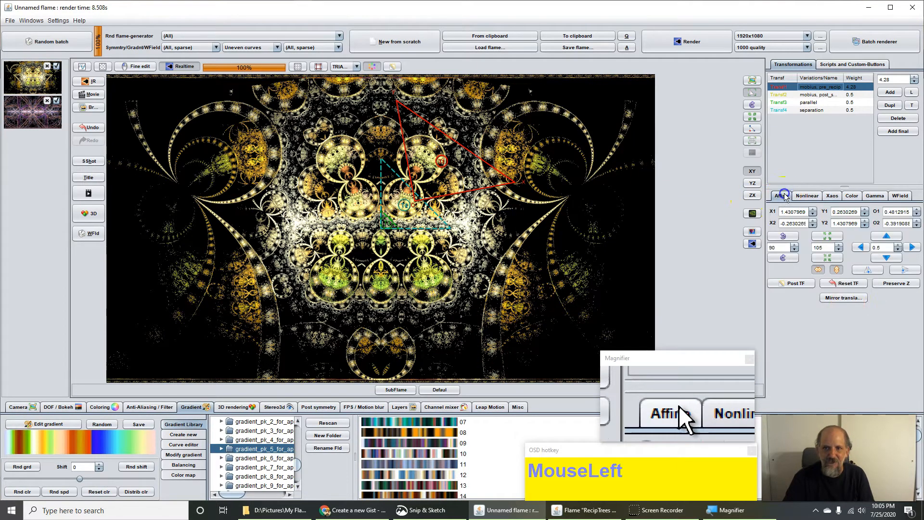
{"action": "left_click", "coordinate": [846, 284]}
{"action": "left_click", "coordinate": [807, 196]}
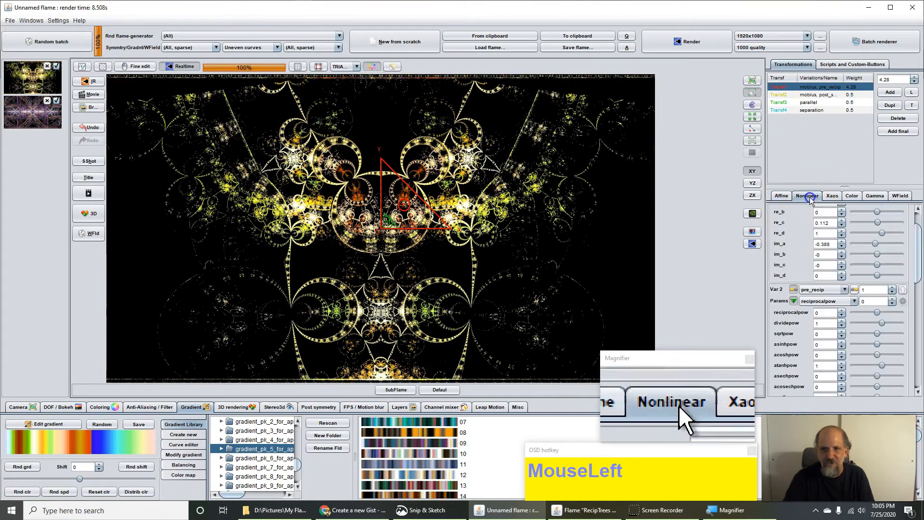
{"action": "left_click_drag", "start_coordinate": [916, 274], "coordinate": [917, 294]}
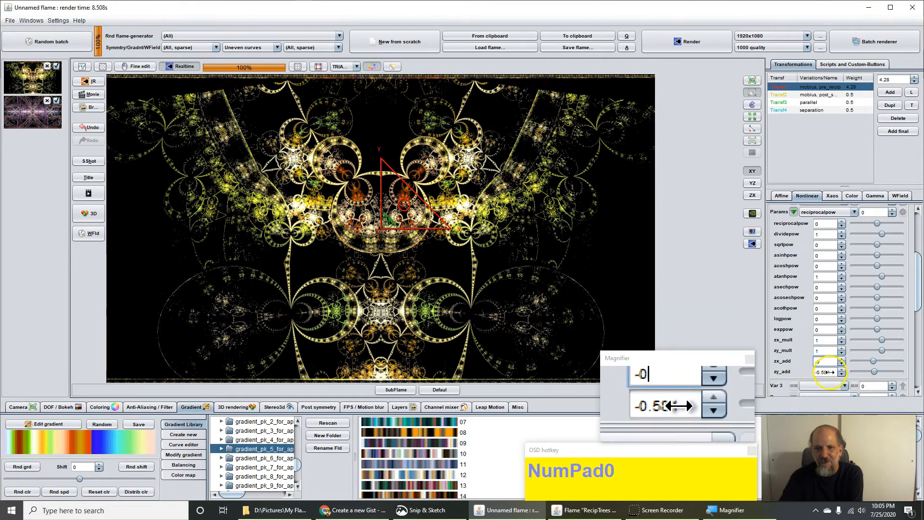
{"action": "left_click", "coordinate": [824, 372]}
{"action": "type", "text": "-0"}
{"action": "left_click", "coordinate": [825, 361]}
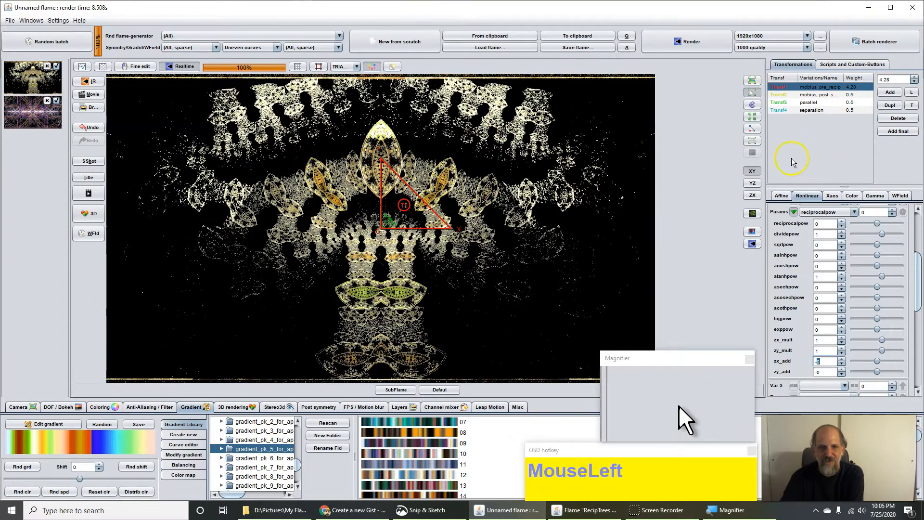
Step: Set transform 1's atanhpow to 0, asinhpow to 1 and mobius im_a to -0
{"action": "left_click_drag", "start_coordinate": [920, 284], "coordinate": [921, 241]}
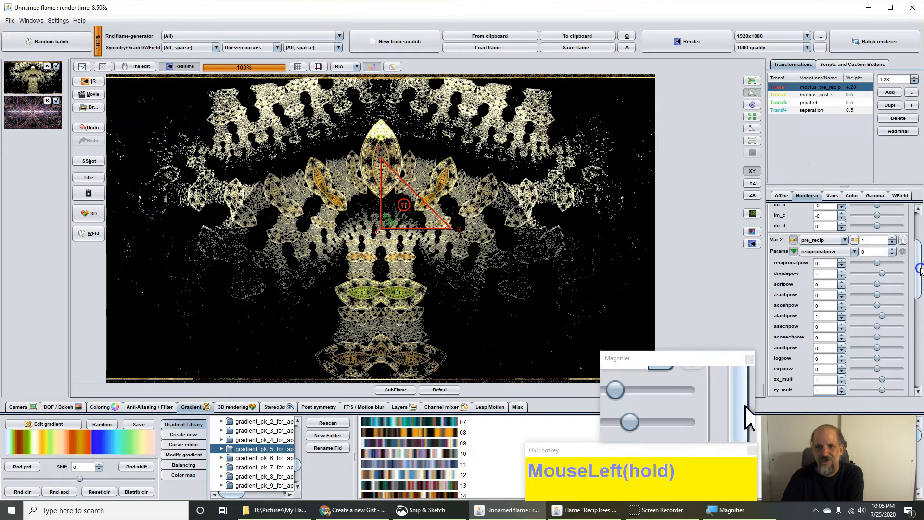
{"action": "left_click", "coordinate": [826, 319]}
{"action": "type", "text": "0"}
{"action": "left_click", "coordinate": [825, 293]}
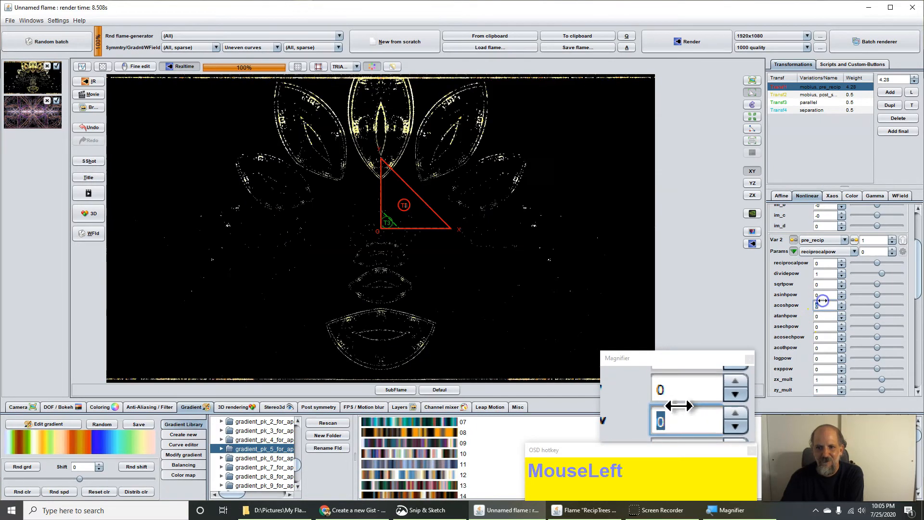
{"action": "left_click", "coordinate": [823, 284]}
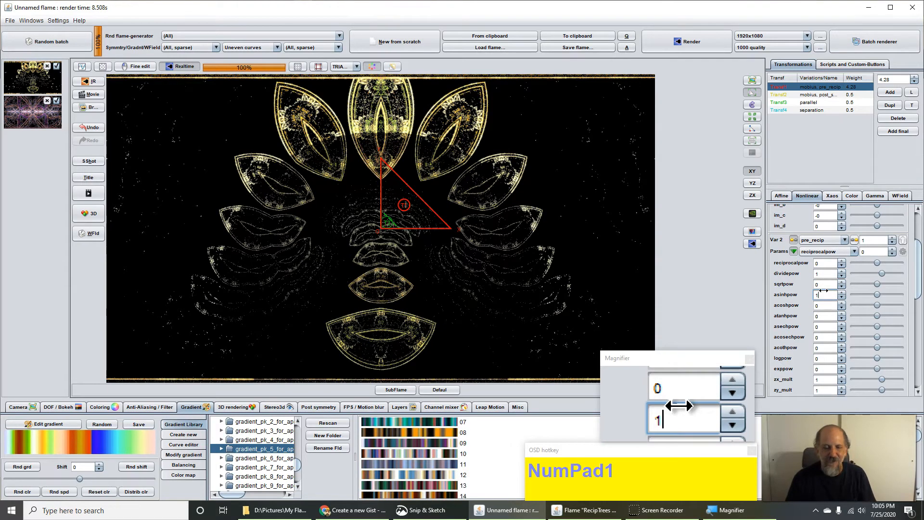
{"action": "left_click", "coordinate": [803, 295]}
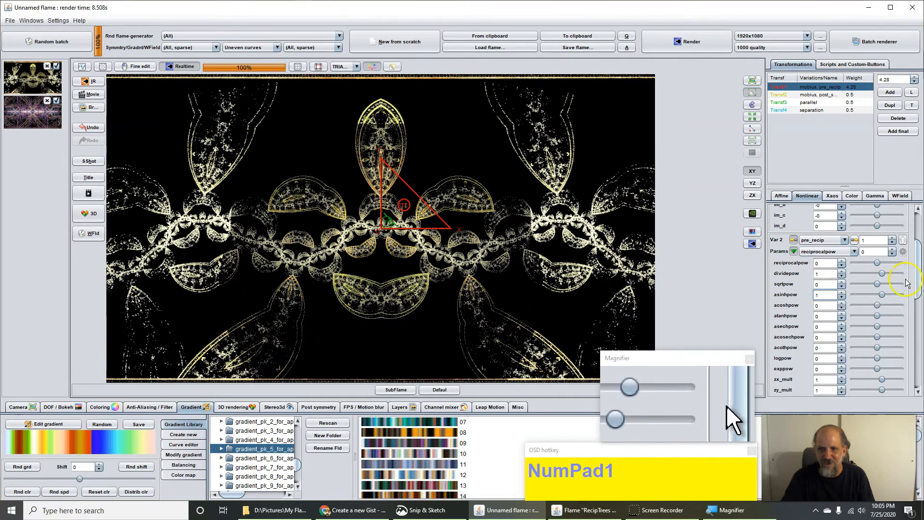
{"action": "left_click_drag", "start_coordinate": [915, 286], "coordinate": [916, 255]}
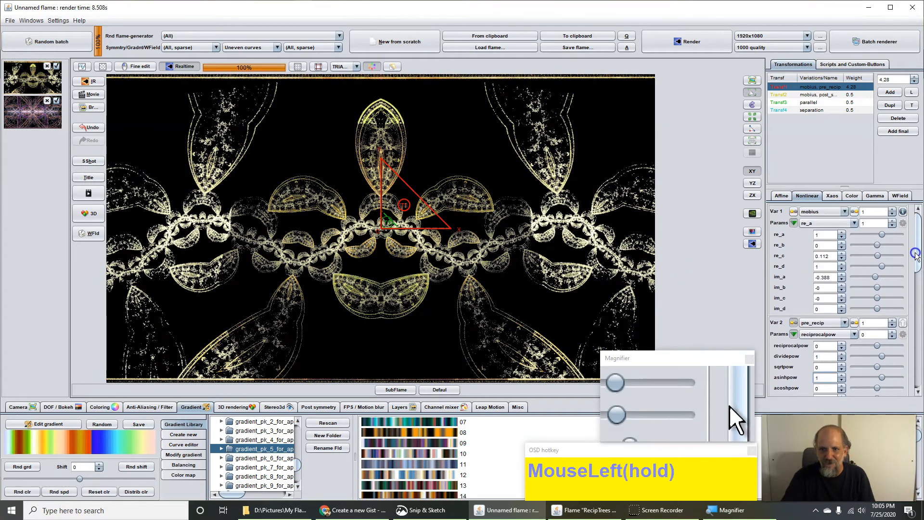
{"action": "left_click", "coordinate": [825, 277]}
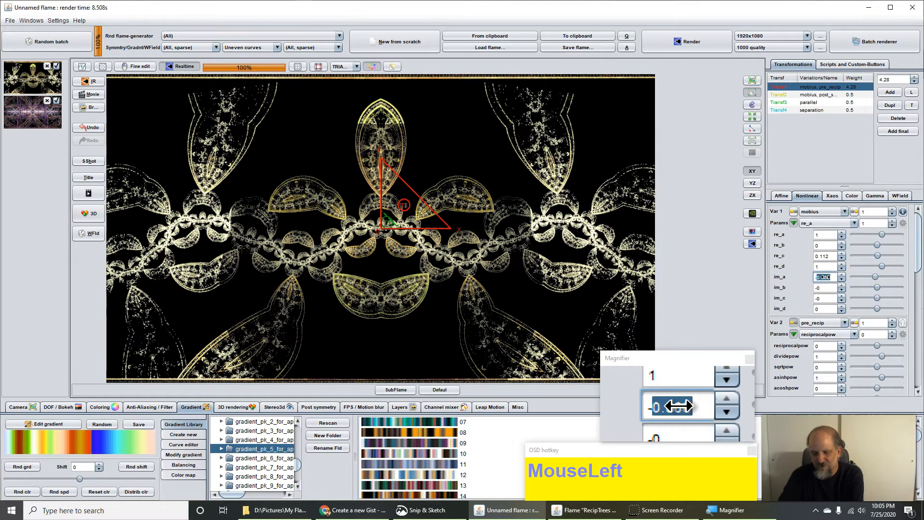
{"action": "type", "text": "-0"}
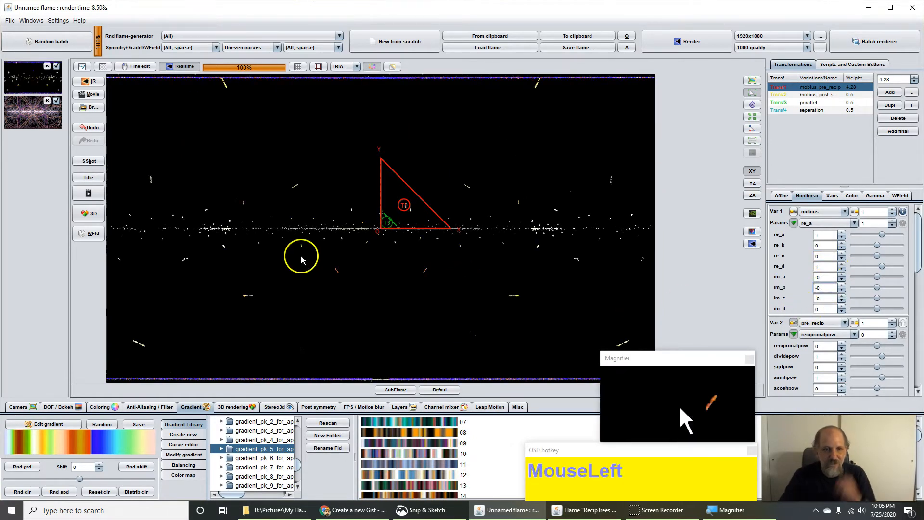
Step: Resize and rotate the T1 triangle into a broad arch framed by leafy loops
{"action": "scroll", "coordinate": [367, 214], "scroll_direction": "down", "scroll_amount": 2}
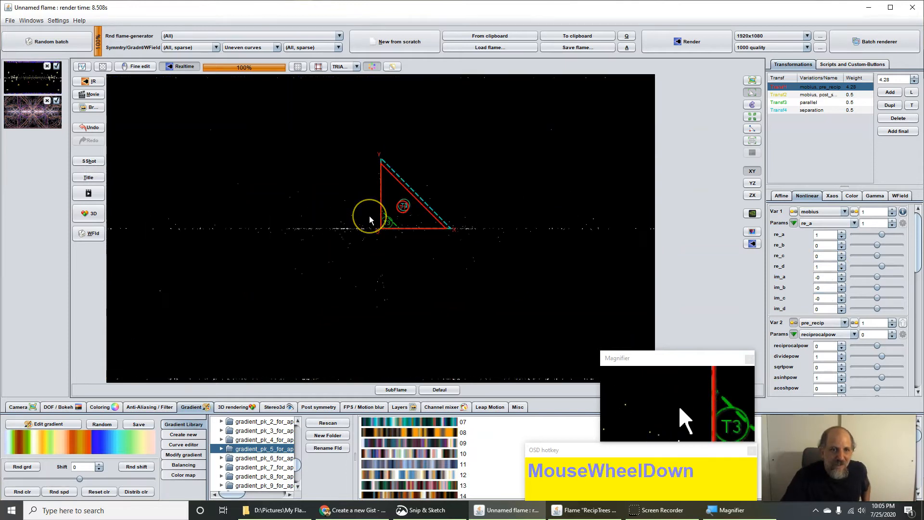
{"action": "scroll", "coordinate": [369, 216], "scroll_direction": "down", "scroll_amount": 2}
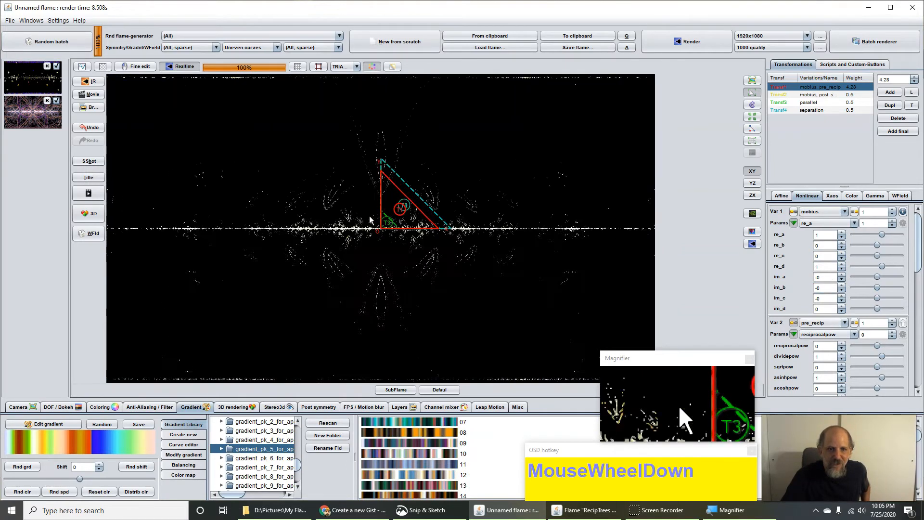
{"action": "left_click_drag", "start_coordinate": [398, 212], "coordinate": [439, 215]}
{"action": "scroll", "coordinate": [437, 217], "scroll_direction": "down", "scroll_amount": 2}
{"action": "scroll", "coordinate": [438, 217], "scroll_direction": "up", "scroll_amount": 3}
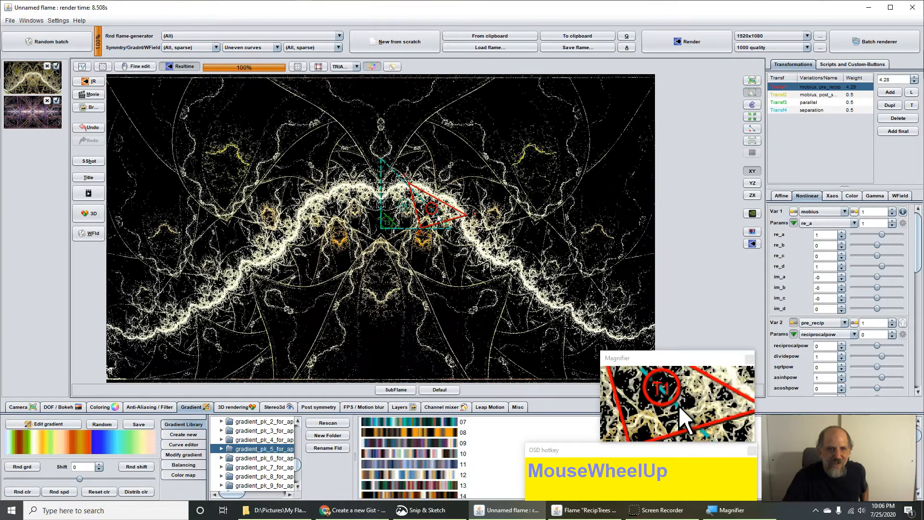
{"action": "scroll", "coordinate": [437, 215], "scroll_direction": "up", "scroll_amount": 1}
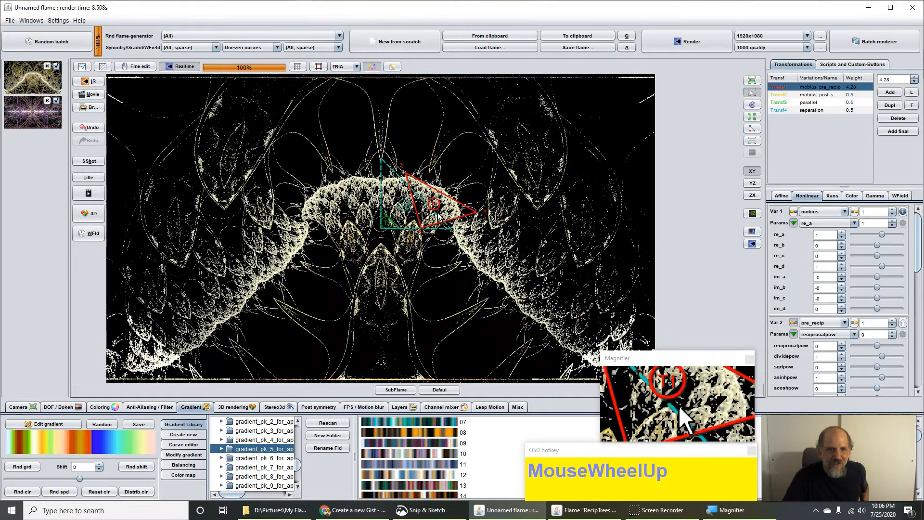
{"action": "left_click_drag", "start_coordinate": [414, 209], "coordinate": [401, 222]}
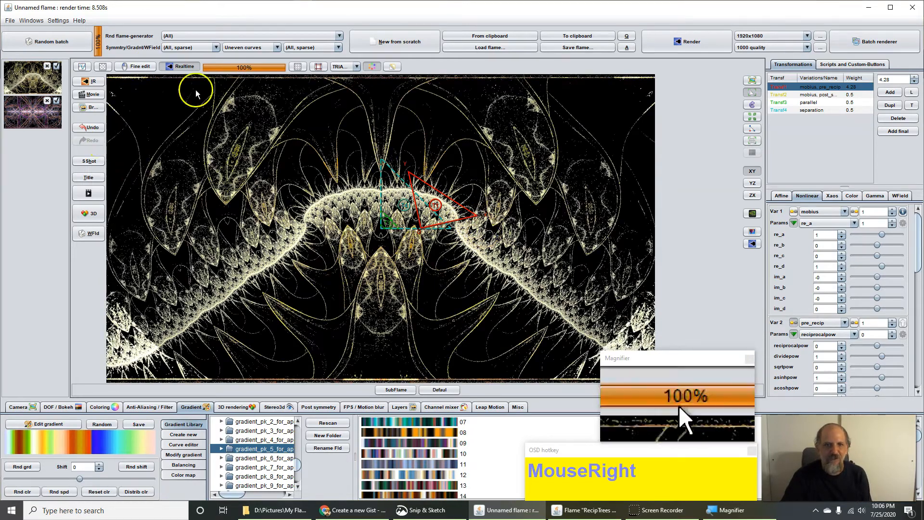
Step: Copy the flame to the clipboard and set the Gamma threshold to 0.058
{"action": "left_click", "coordinate": [752, 244]}
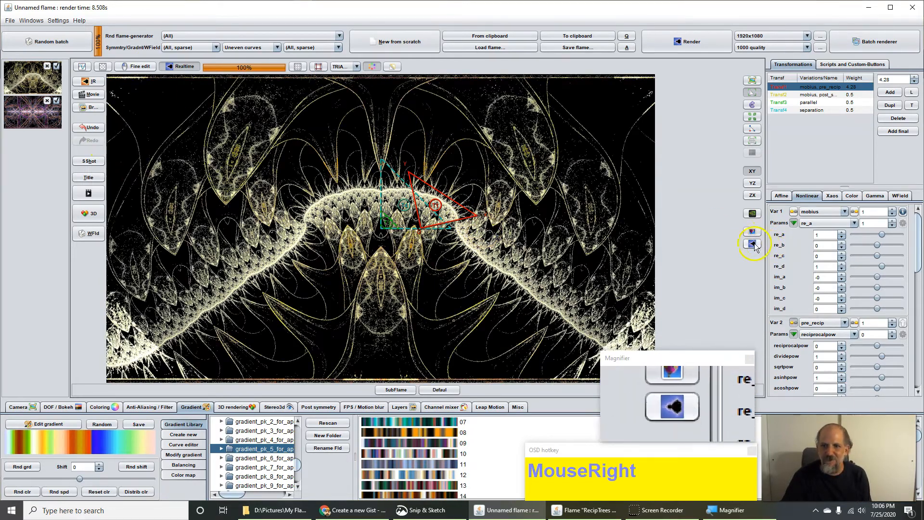
{"action": "left_click", "coordinate": [577, 37]}
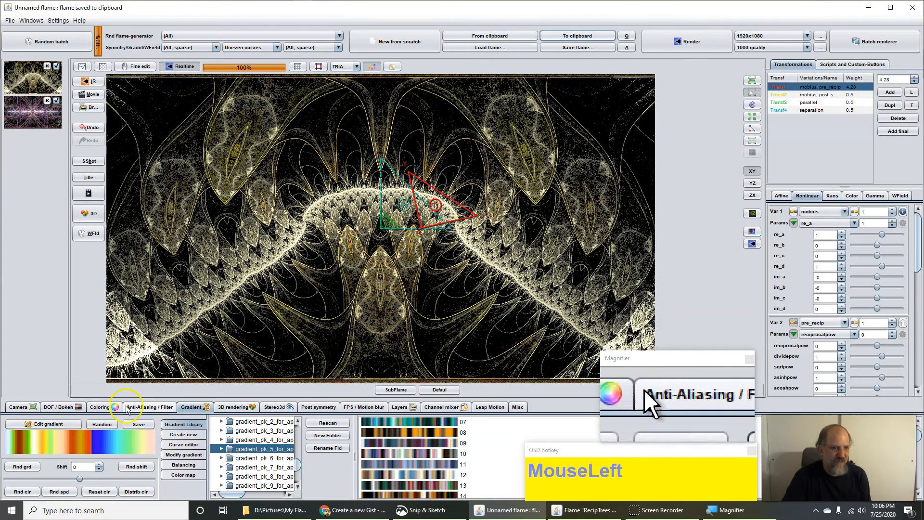
{"action": "left_click", "coordinate": [101, 407]}
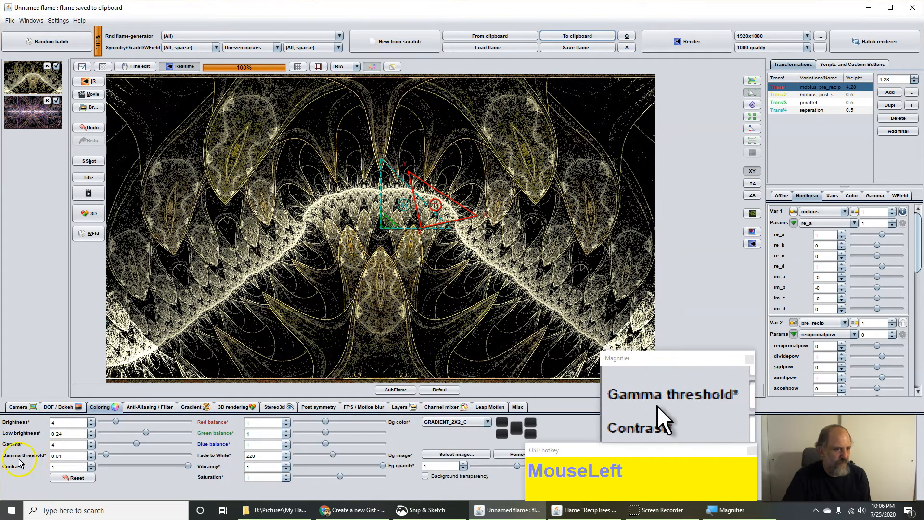
{"action": "left_click_drag", "start_coordinate": [61, 456], "coordinate": [69, 456]}
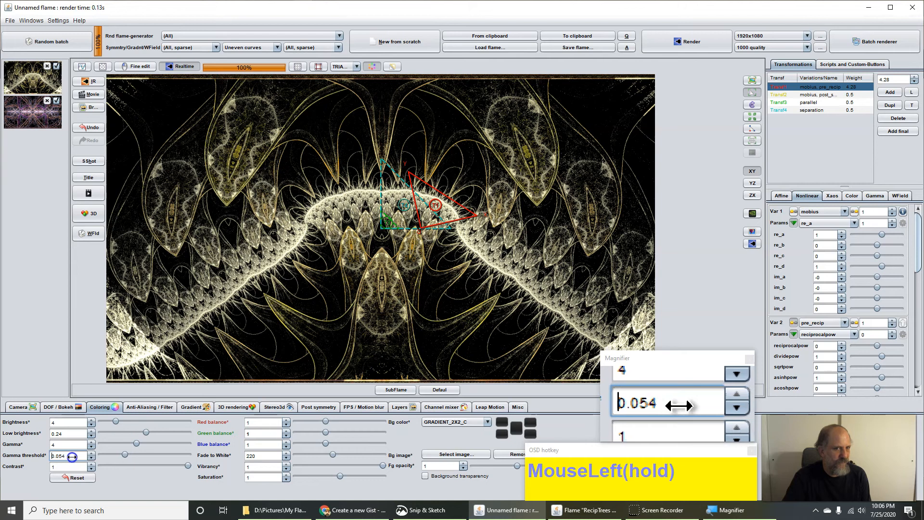
{"action": "left_click_drag", "start_coordinate": [72, 456], "coordinate": [70, 457]}
Step: Lower Fade to White to 175.6 and copy the adjusted flame again
{"action": "left_click", "coordinate": [251, 457]}
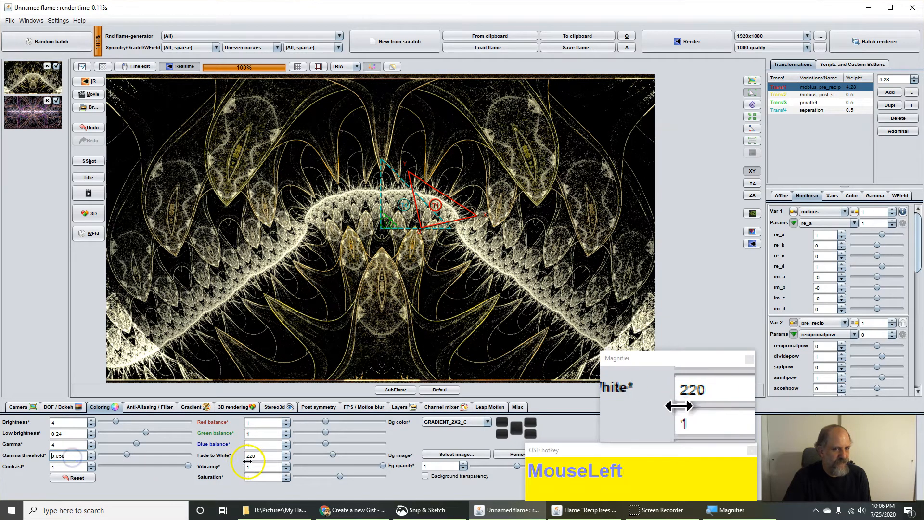
{"action": "left_click_drag", "start_coordinate": [245, 457], "coordinate": [236, 460]}
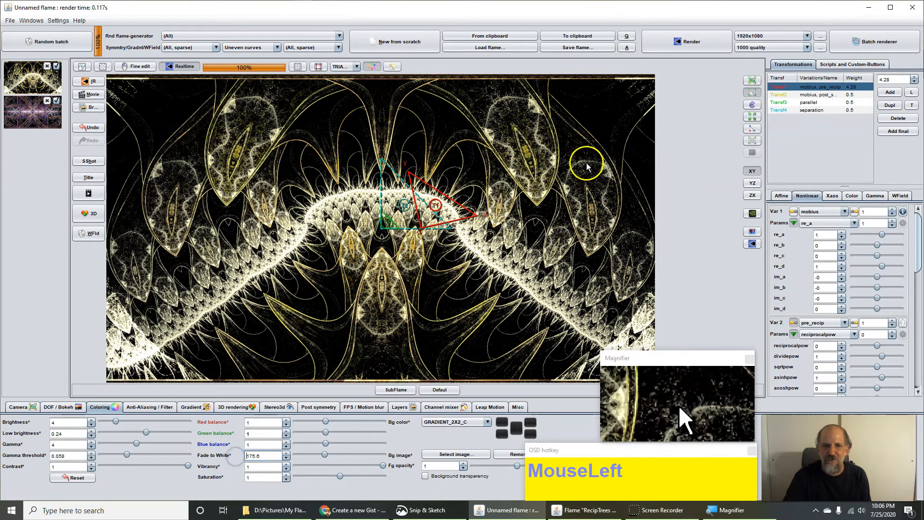
{"action": "left_click", "coordinate": [571, 34]}
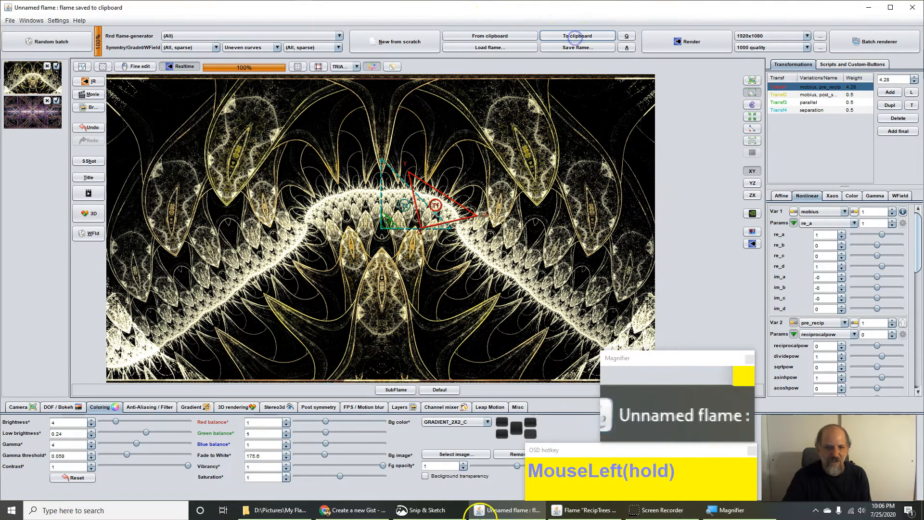
Step: Paste the recoloured flame over the gist's second flame block, then return to JWildfire
{"action": "left_click", "coordinate": [357, 514]}
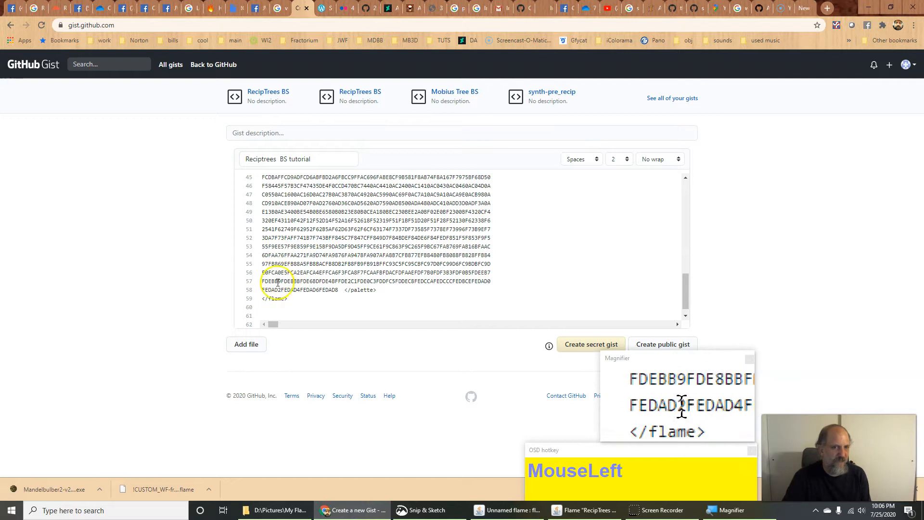
{"action": "left_click_drag", "start_coordinate": [288, 299], "coordinate": [272, 211]}
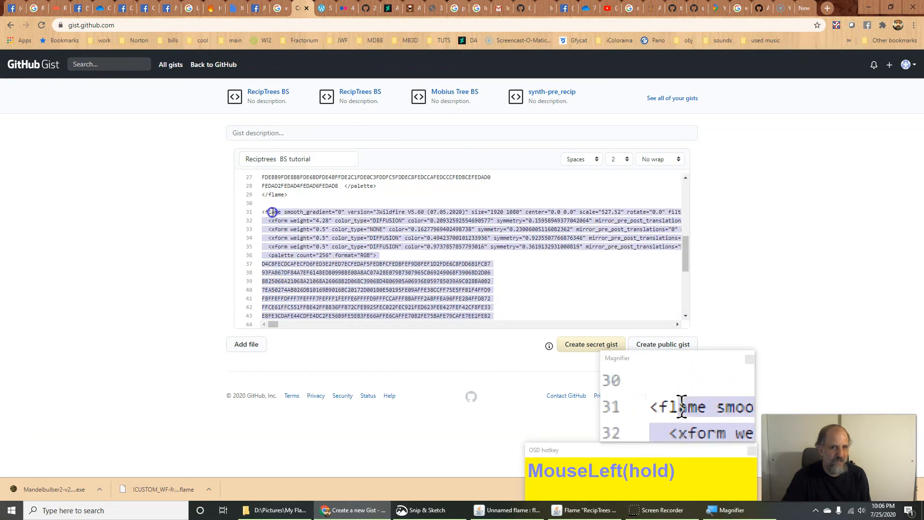
{"action": "key", "text": "ctrl+v"}
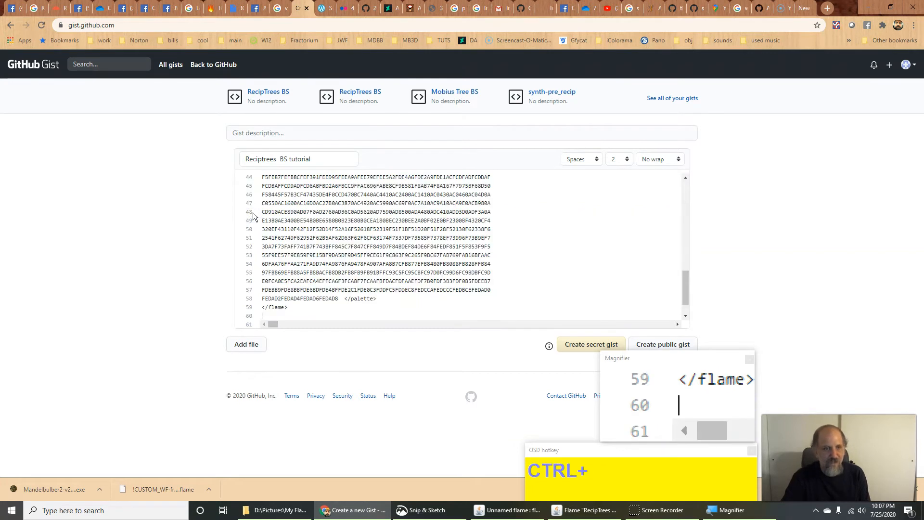
{"action": "scroll", "coordinate": [359, 305], "scroll_direction": "up", "scroll_amount": 7}
{"action": "scroll", "coordinate": [359, 305], "scroll_direction": "down", "scroll_amount": 4}
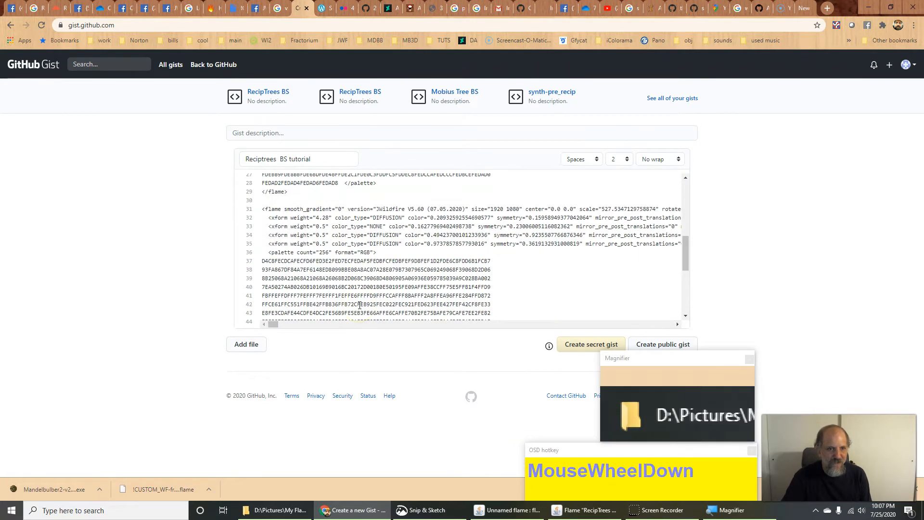
{"action": "key", "text": "alt+Tab"}
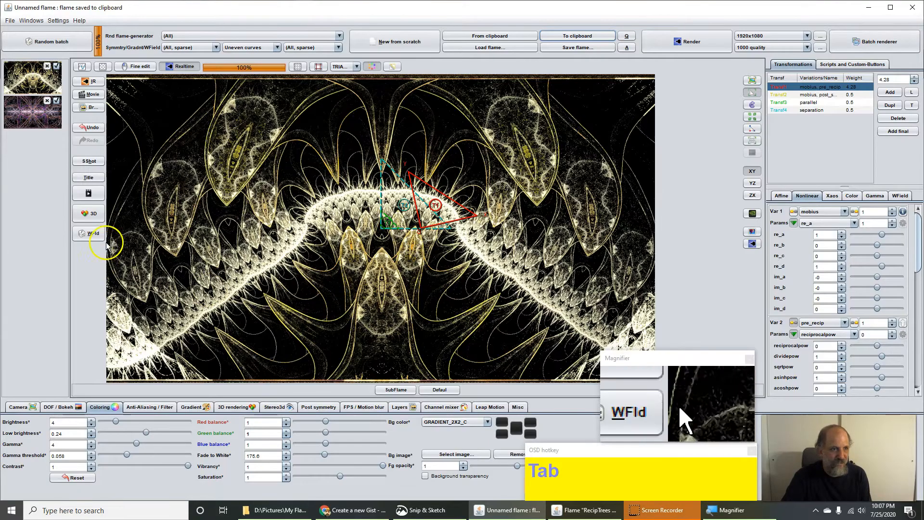
Step: Title the flame 'RecipTrees BS tutorial' and reopen the title prompt to verify it
{"action": "left_click", "coordinate": [94, 177]}
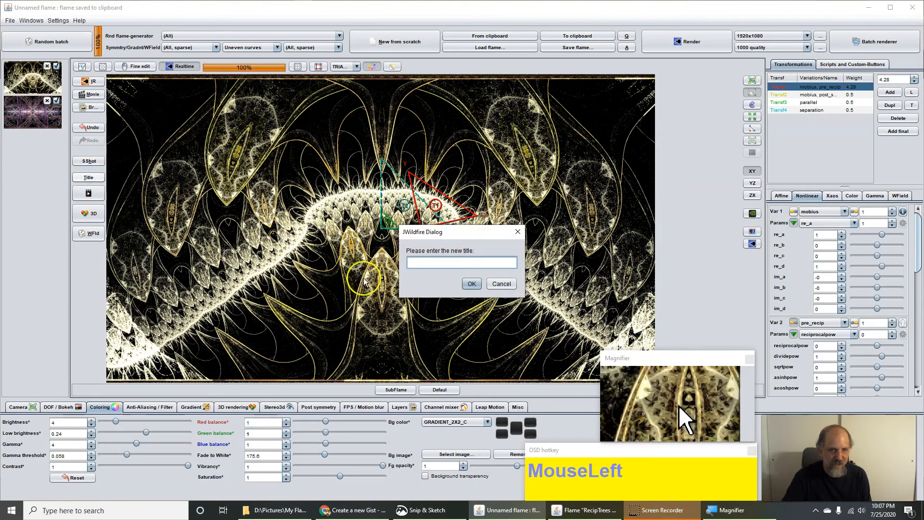
{"action": "type", "text": "Trees BS tutorial"}
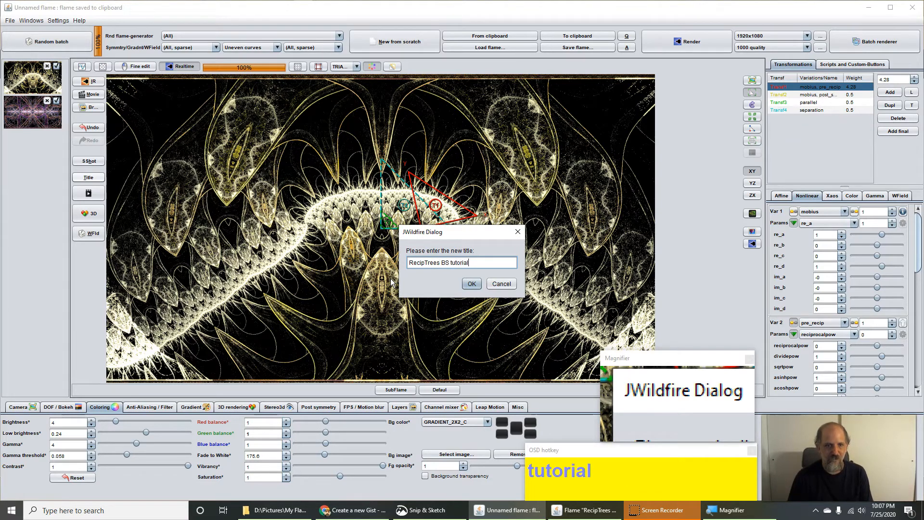
{"action": "left_click", "coordinate": [472, 286]}
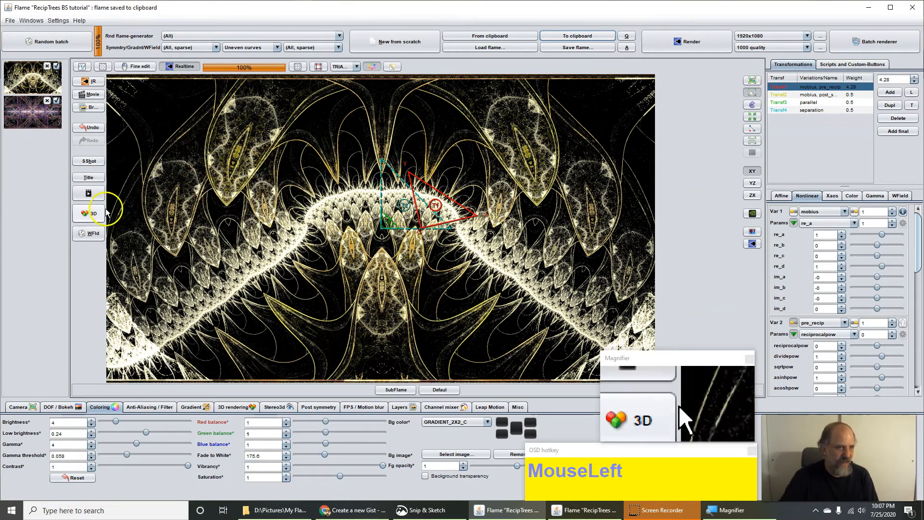
{"action": "left_click", "coordinate": [79, 180]}
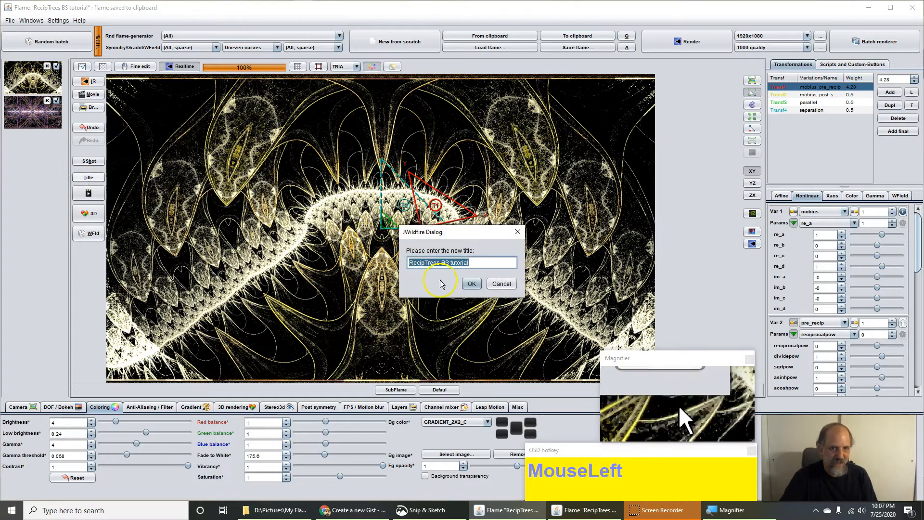
{"action": "left_click", "coordinate": [499, 284]}
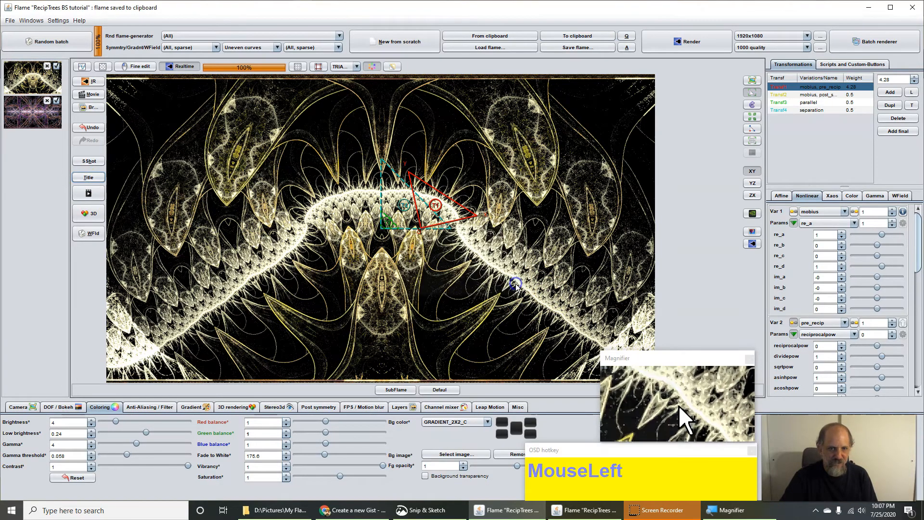
Step: Paste the retitled flame over the gist's second flame from line 31 onward, then return to JWildfire
{"action": "key", "text": "alt+Tab"}
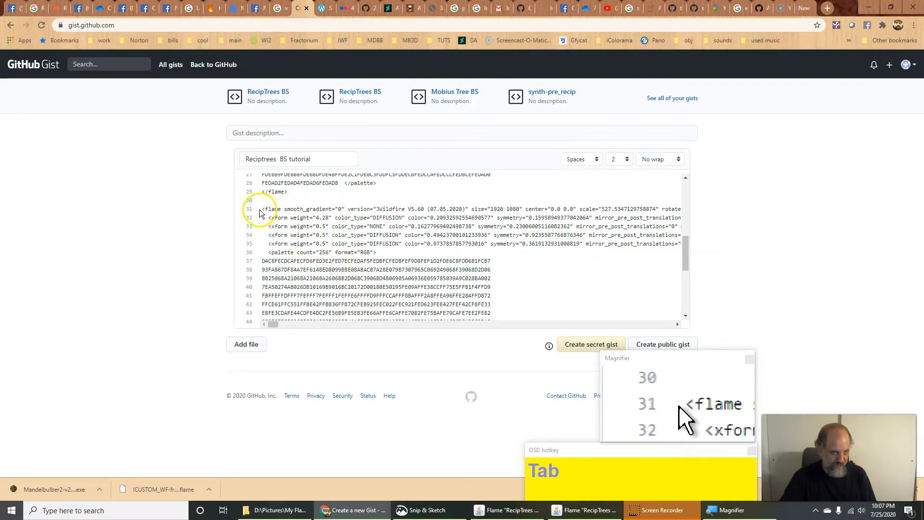
{"action": "left_click_drag", "start_coordinate": [261, 210], "coordinate": [326, 343]}
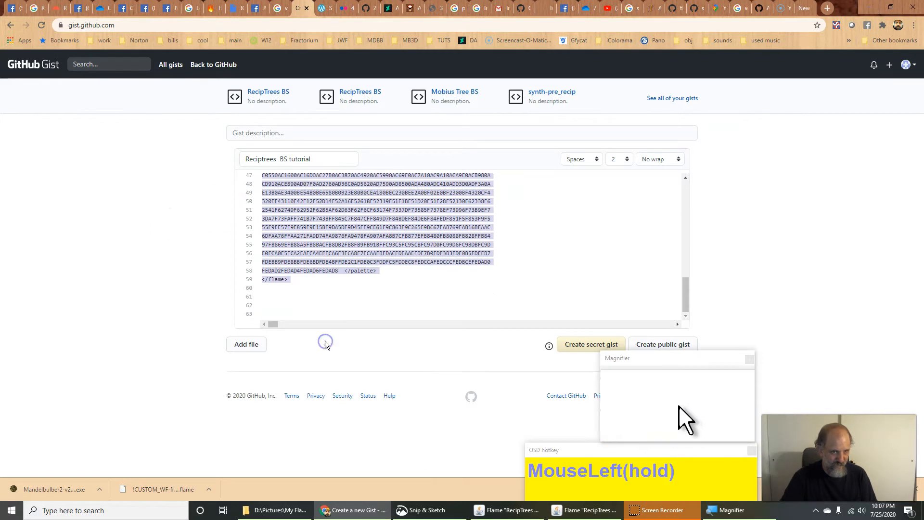
{"action": "key", "text": "ctrl+v"}
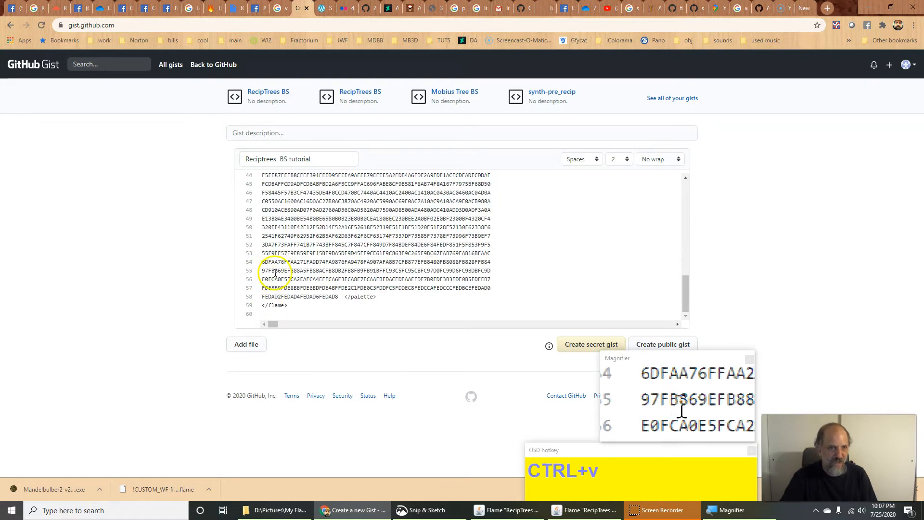
{"action": "scroll", "coordinate": [267, 275], "scroll_direction": "up", "scroll_amount": 10}
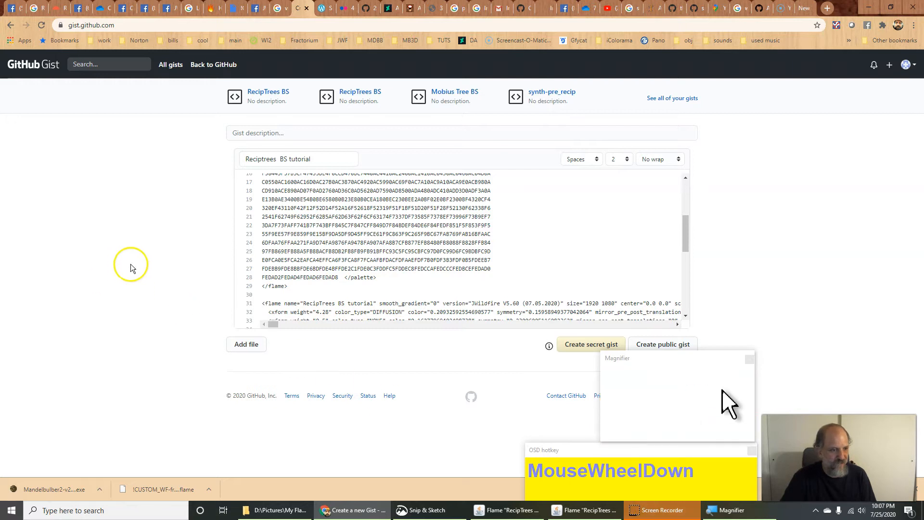
{"action": "left_click", "coordinate": [510, 510]}
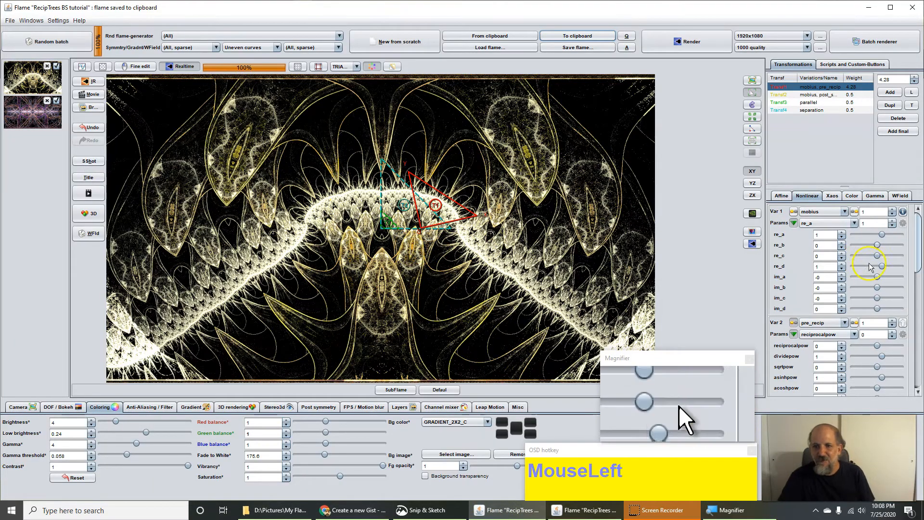
Step: Move, shrink and slightly rotate the T1 triangle in the preview
{"action": "right_click", "coordinate": [448, 248]}
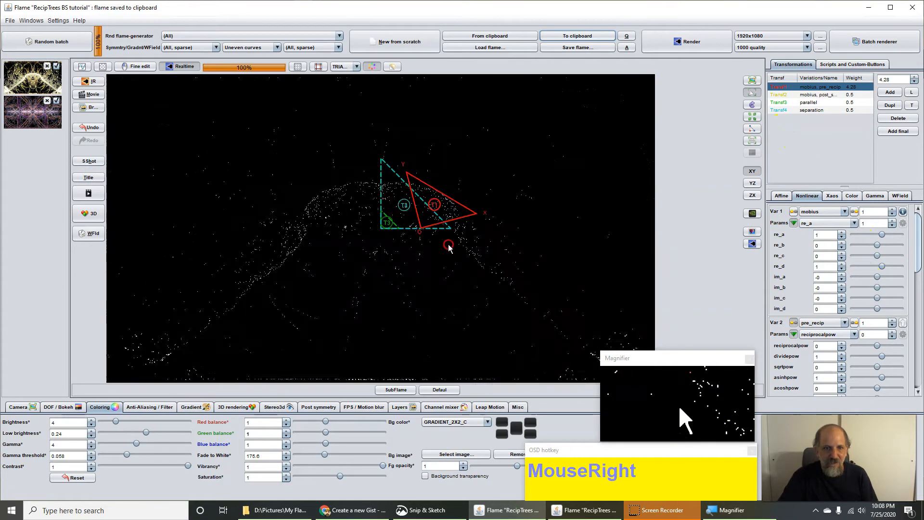
{"action": "left_click_drag", "start_coordinate": [443, 248], "coordinate": [458, 262]}
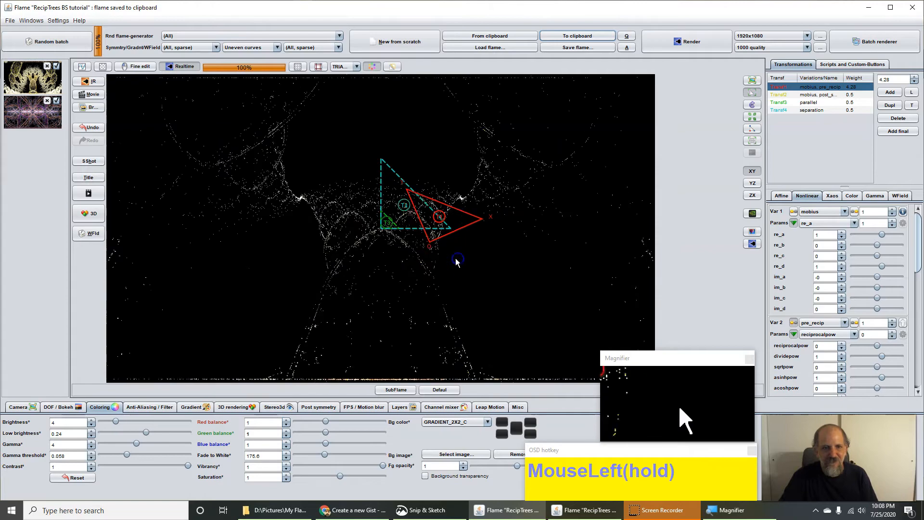
{"action": "scroll", "coordinate": [410, 254], "scroll_direction": "down", "scroll_amount": 2}
{"action": "scroll", "coordinate": [412, 253], "scroll_direction": "down", "scroll_amount": 3}
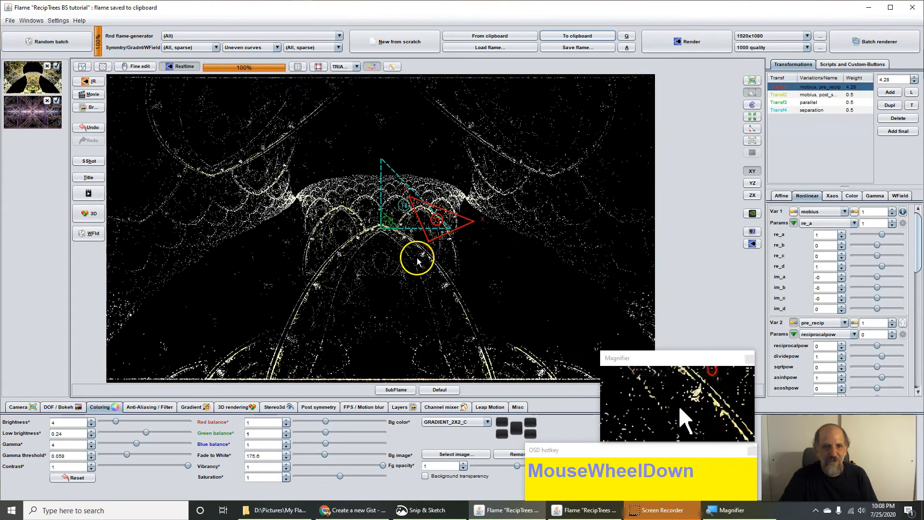
{"action": "mouse_move", "coordinate": [423, 258]}
{"action": "left_mouse_down"}
{"action": "mouse_move", "coordinate": [446, 259]}
{"action": "mouse_move", "coordinate": [383, 269]}
{"action": "mouse_move", "coordinate": [439, 252]}
{"action": "mouse_move", "coordinate": [445, 259]}
{"action": "mouse_move", "coordinate": [417, 264]}
{"action": "left_mouse_up"}
{"action": "scroll", "coordinate": [417, 265], "scroll_direction": "up", "scroll_amount": 1}
{"action": "scroll", "coordinate": [416, 267], "scroll_direction": "down", "scroll_amount": 2}
{"action": "right_click", "coordinate": [423, 271]}
{"action": "left_click_drag", "start_coordinate": [424, 272], "coordinate": [418, 274]}
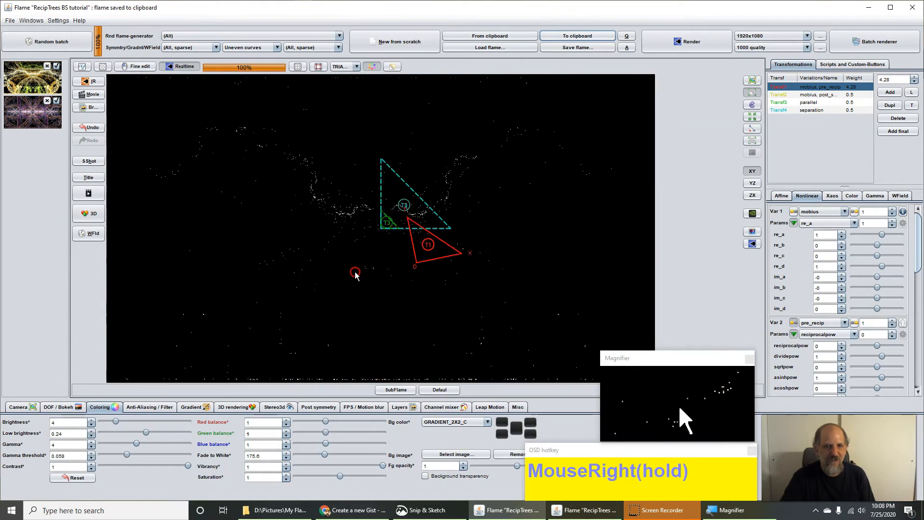
{"action": "scroll", "coordinate": [409, 260], "scroll_direction": "up", "scroll_amount": 1}
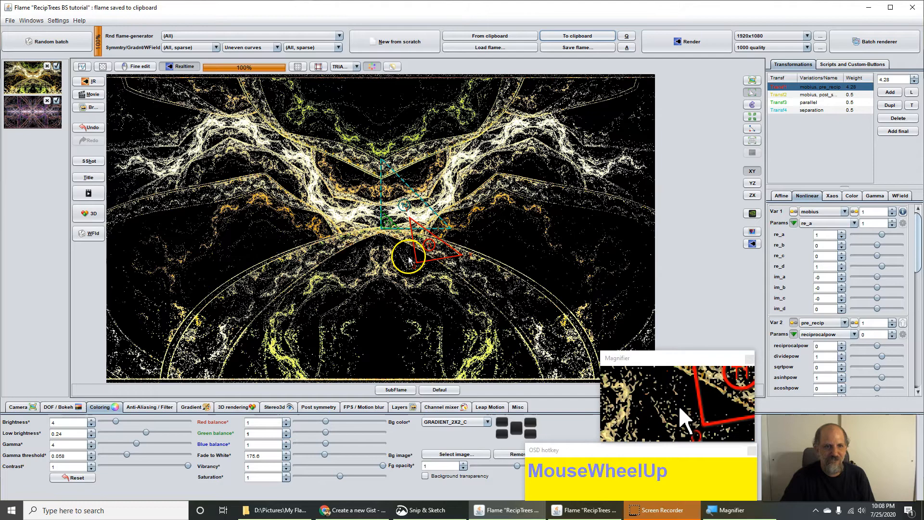
{"action": "left_click_drag", "start_coordinate": [408, 260], "coordinate": [422, 260]}
Step: Raise transform 1's mobius re_c value with its spinner field
{"action": "left_click", "coordinate": [918, 272]}
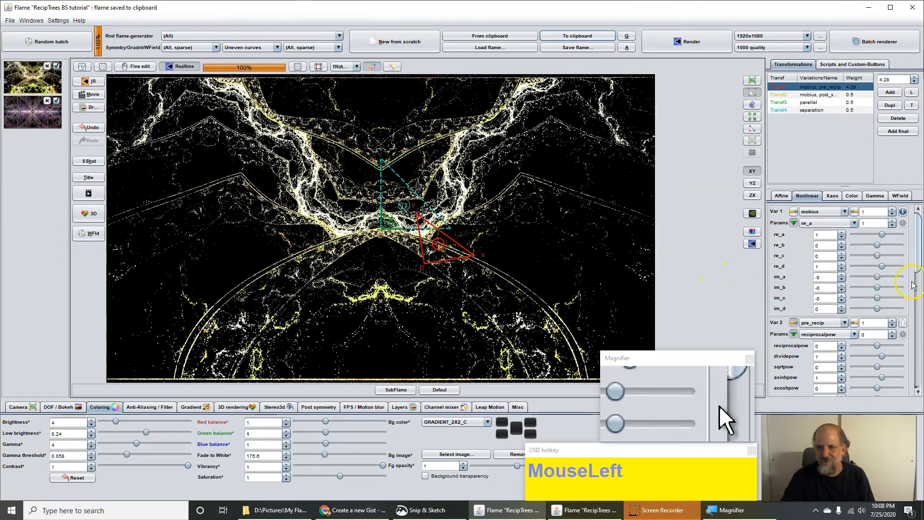
{"action": "mouse_move", "coordinate": [919, 273]}
{"action": "left_mouse_down"}
{"action": "mouse_move", "coordinate": [920, 289]}
{"action": "mouse_move", "coordinate": [920, 260]}
{"action": "left_mouse_up"}
{"action": "left_click", "coordinate": [822, 256]}
{"action": "left_click_drag", "start_coordinate": [821, 257], "coordinate": [459, 292]}
Step: Set mobius im_b to 0.08, then shift, enlarge and rotate the T1 triangle
{"action": "left_click", "coordinate": [819, 288]}
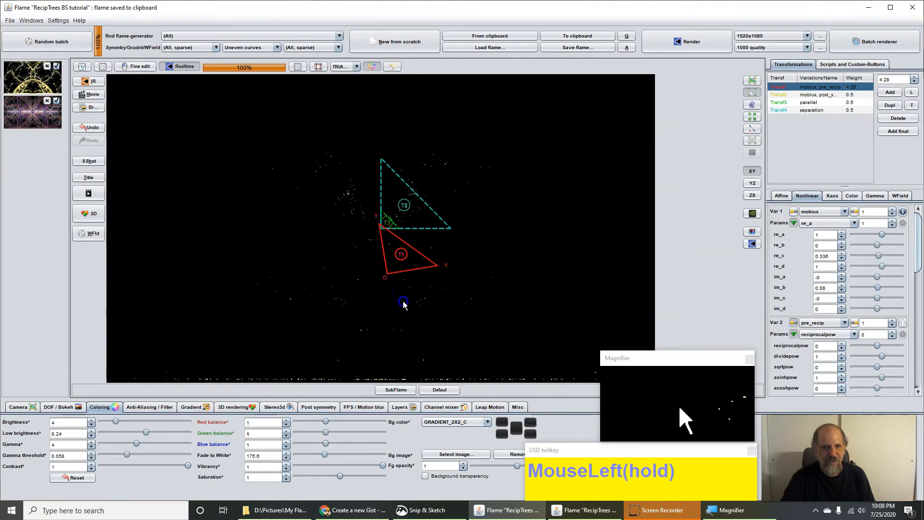
{"action": "left_click_drag", "start_coordinate": [398, 287], "coordinate": [401, 287]}
{"action": "scroll", "coordinate": [402, 286], "scroll_direction": "up", "scroll_amount": 1}
{"action": "scroll", "coordinate": [400, 282], "scroll_direction": "up", "scroll_amount": 1}
{"action": "right_click", "coordinate": [418, 282]}
{"action": "left_click_drag", "start_coordinate": [439, 281], "coordinate": [234, 287]}
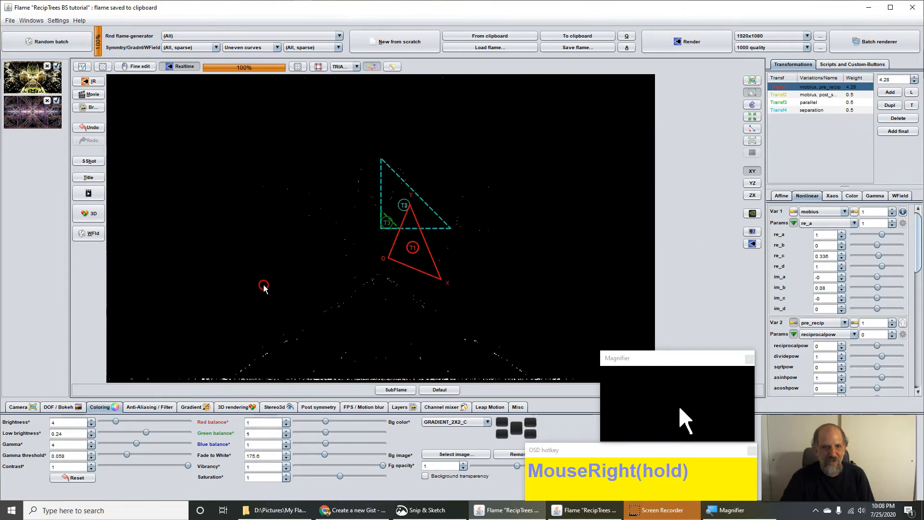
{"action": "left_click_drag", "start_coordinate": [497, 275], "coordinate": [445, 262]}
Step: Pull the T1 triangle downward and rotate it into faint leaf shapes above bright rays
{"action": "scroll", "coordinate": [398, 262], "scroll_direction": "up", "scroll_amount": 3}
{"action": "left_click", "coordinate": [389, 264]}
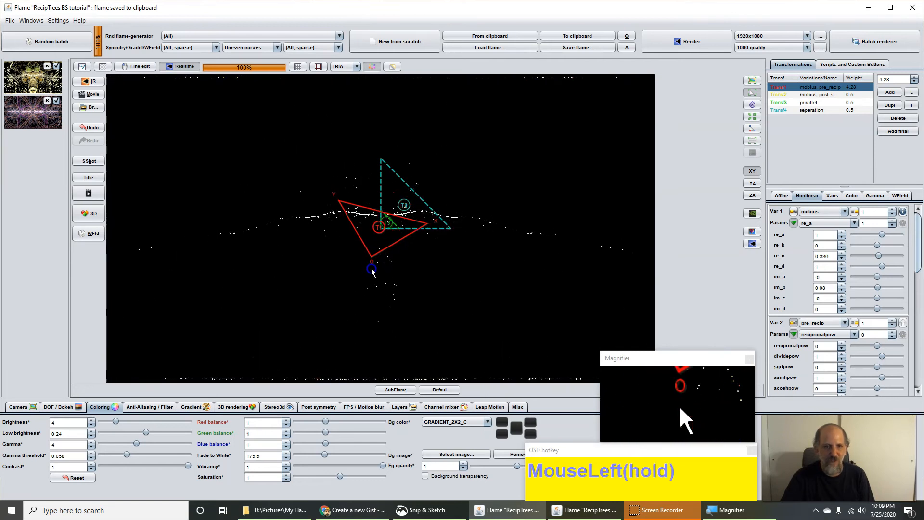
{"action": "left_click_drag", "start_coordinate": [390, 274], "coordinate": [386, 279]}
{"action": "scroll", "coordinate": [386, 279], "scroll_direction": "down", "scroll_amount": 2}
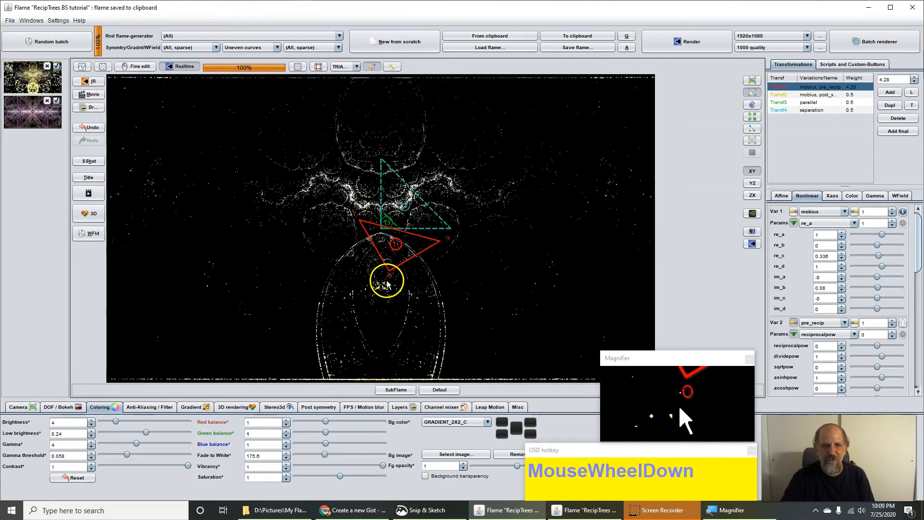
{"action": "left_click_drag", "start_coordinate": [388, 286], "coordinate": [338, 244]}
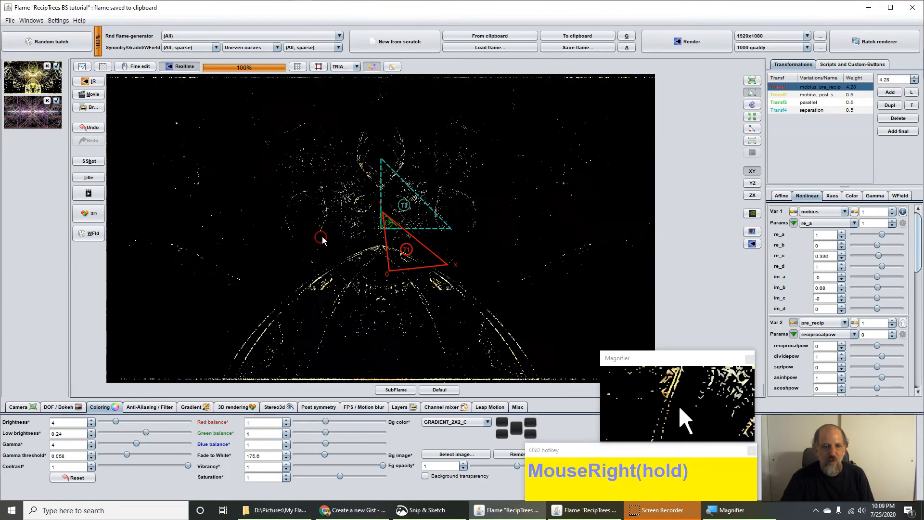
{"action": "left_click_drag", "start_coordinate": [511, 293], "coordinate": [420, 287]}
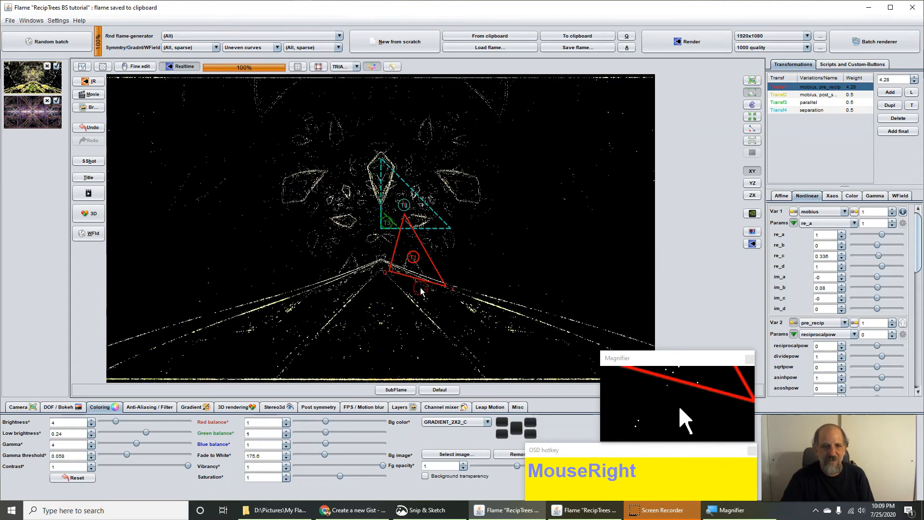